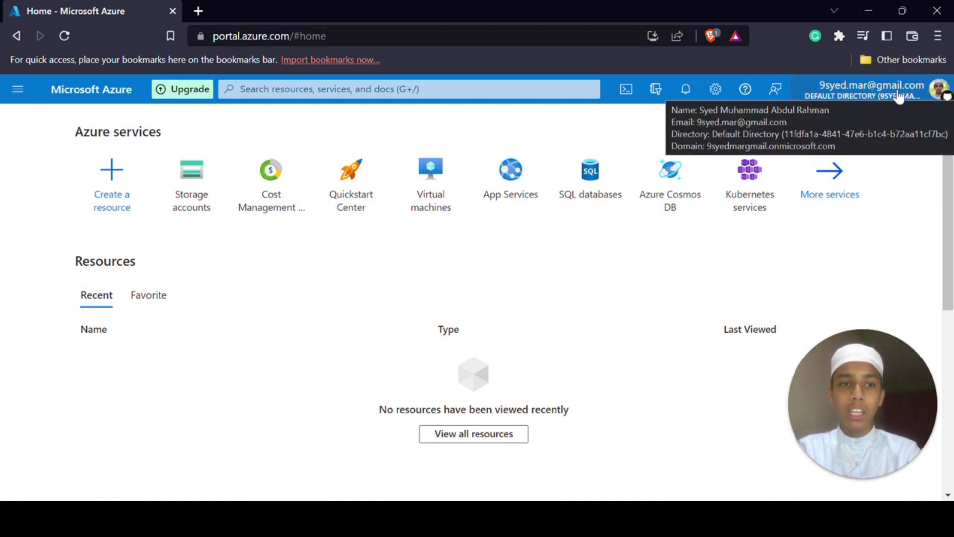
# Open the Azure portal home page at portal.azure.com in a new browser tab, and close that duplicate tab
pyautogui.click(366, 33)
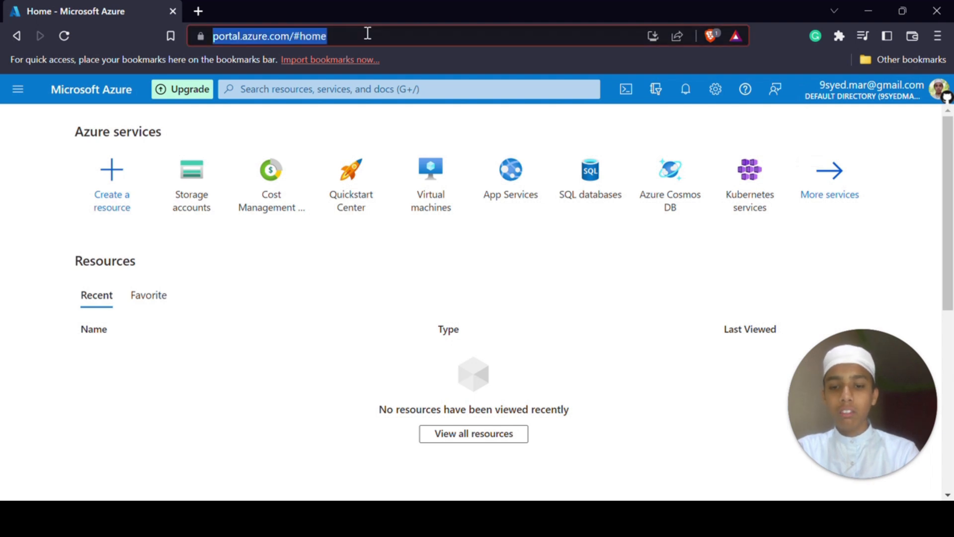
pyautogui.hotkey('ctrl', 't')
pyautogui.write('po')
pyautogui.press('Return')
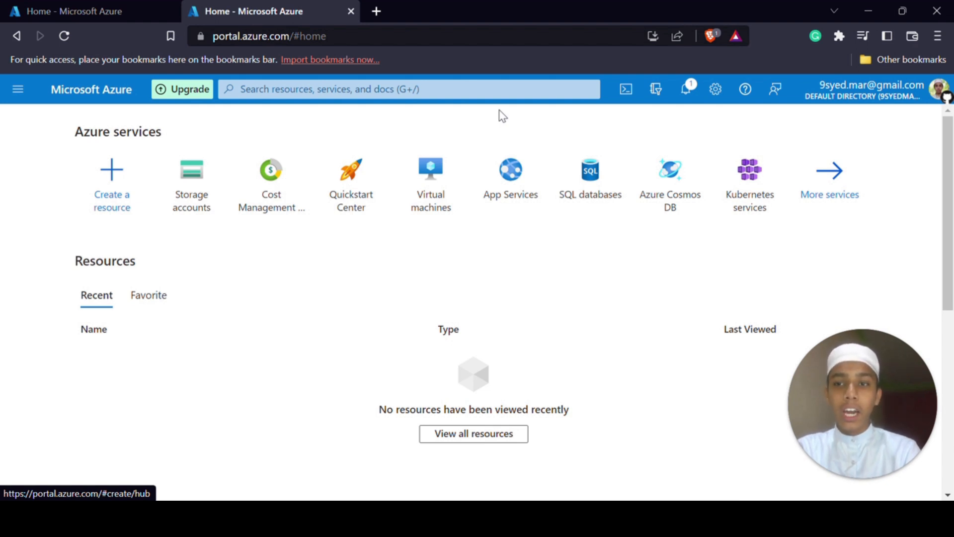
pyautogui.hotkey('ctrl', 'w')
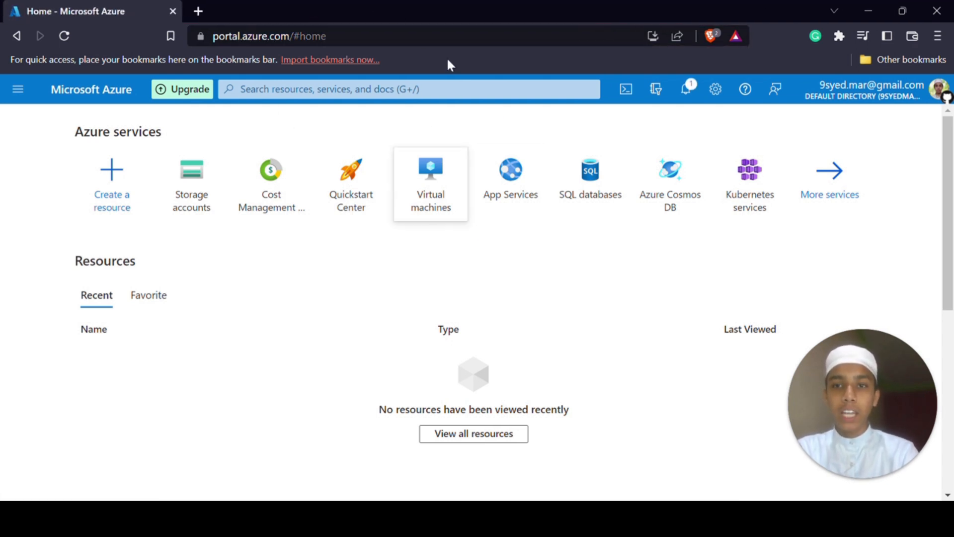
pyautogui.click(397, 35)
pyautogui.click(426, 36)
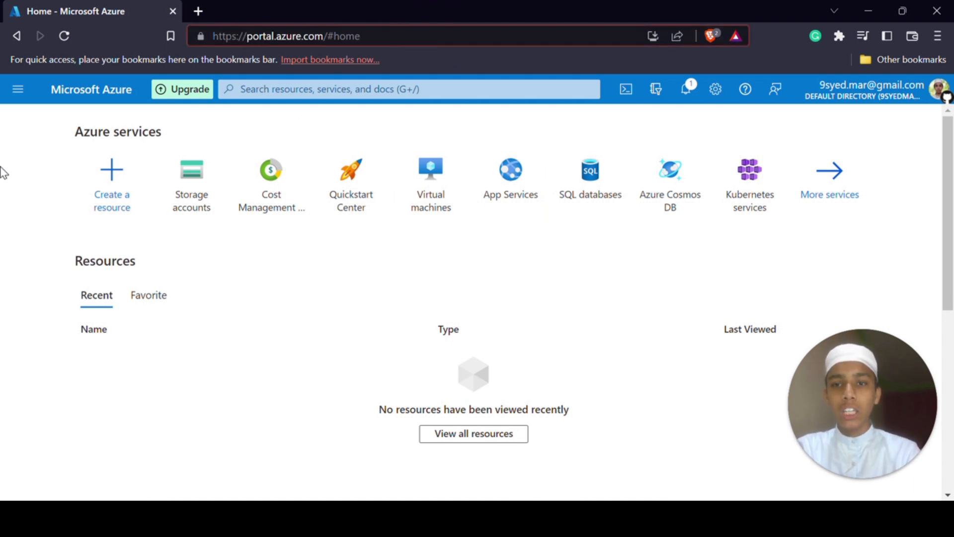
pyautogui.click(21, 192)
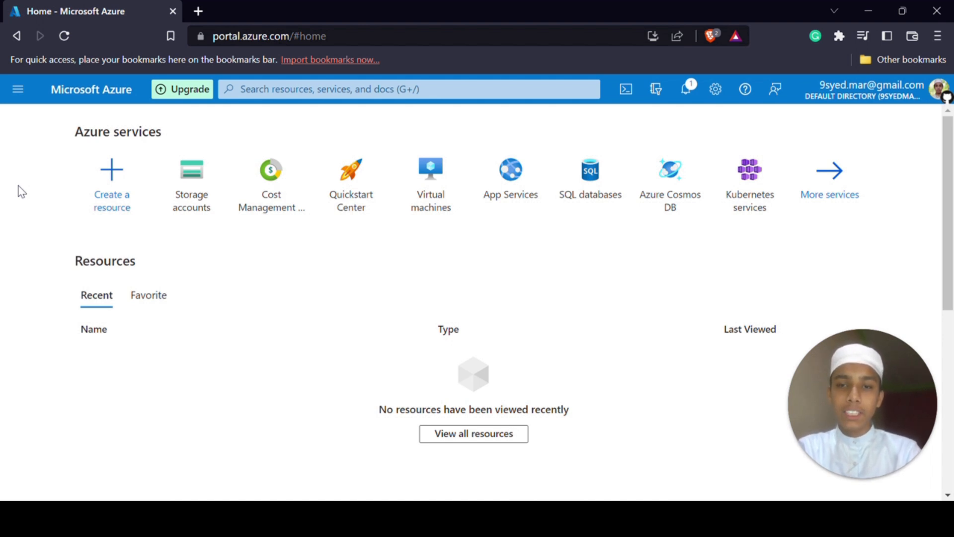
pyautogui.click(882, 2)
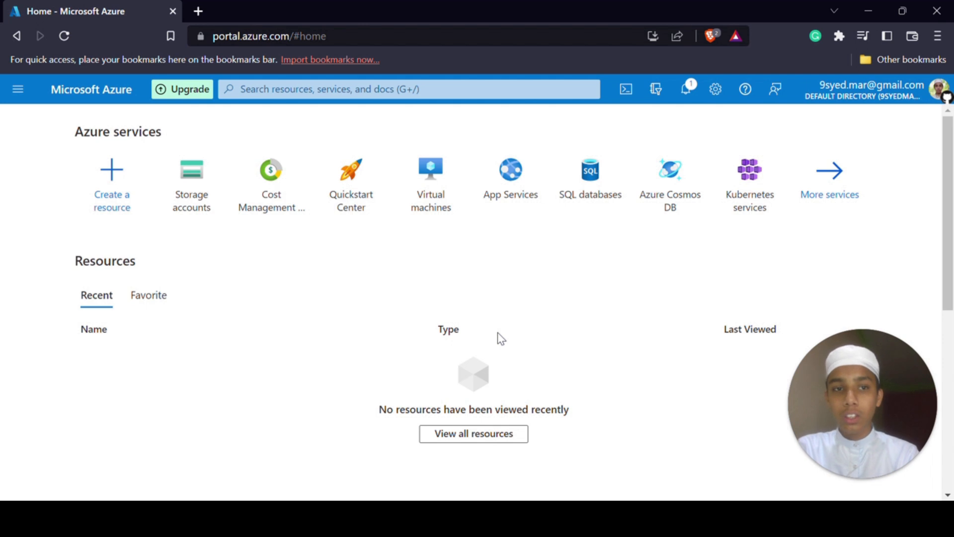
# Review the portal notifications for the Free Trial subscription's remaining credit, and close the notifications
pyautogui.click(684, 89)
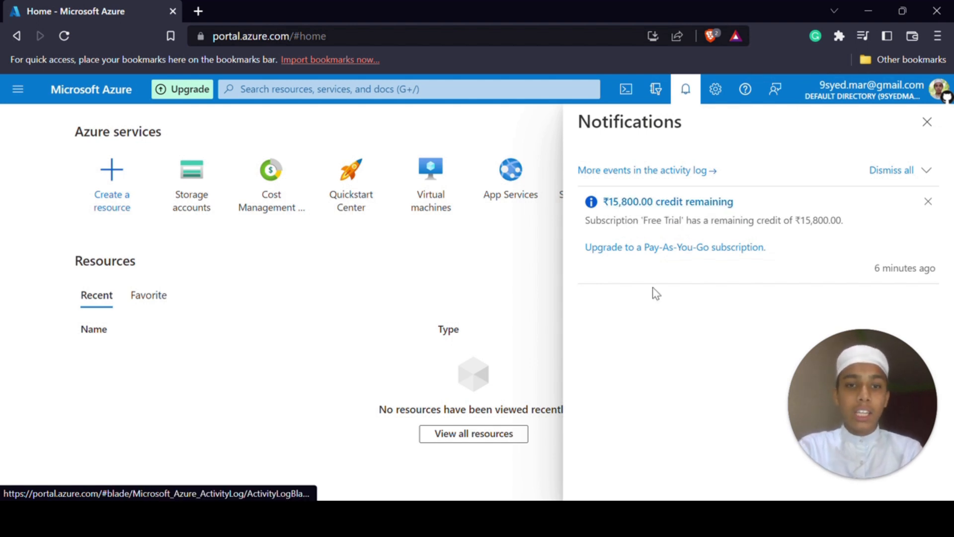
pyautogui.click(939, 128)
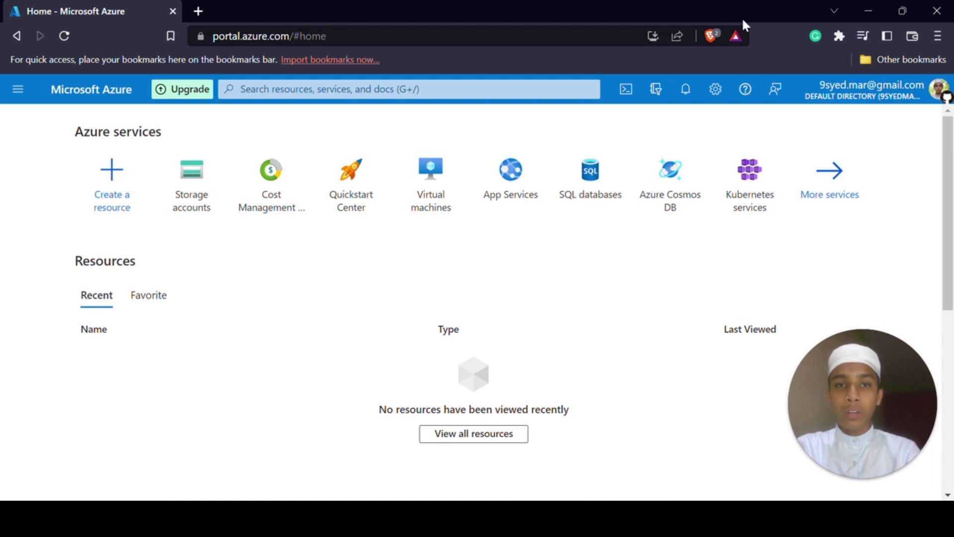
pyautogui.click(685, 90)
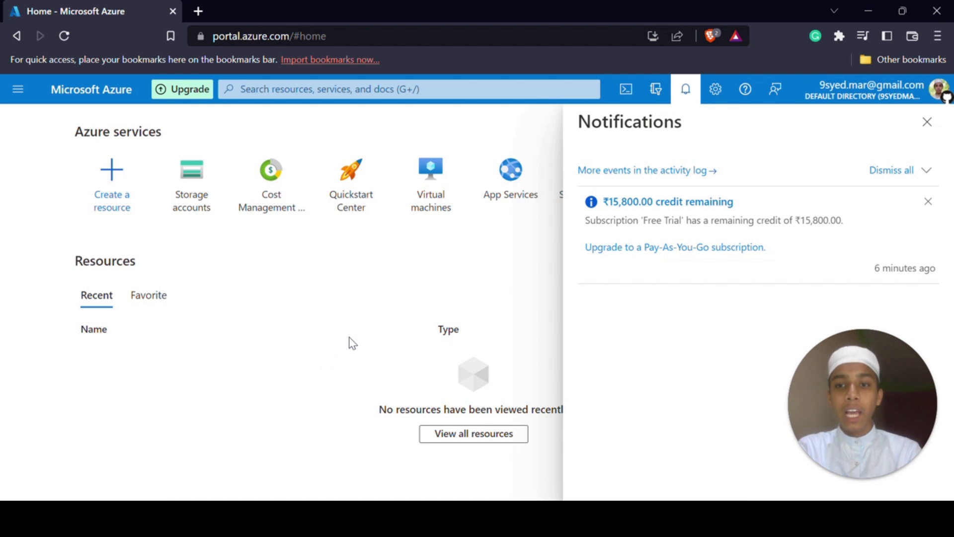
pyautogui.click(927, 122)
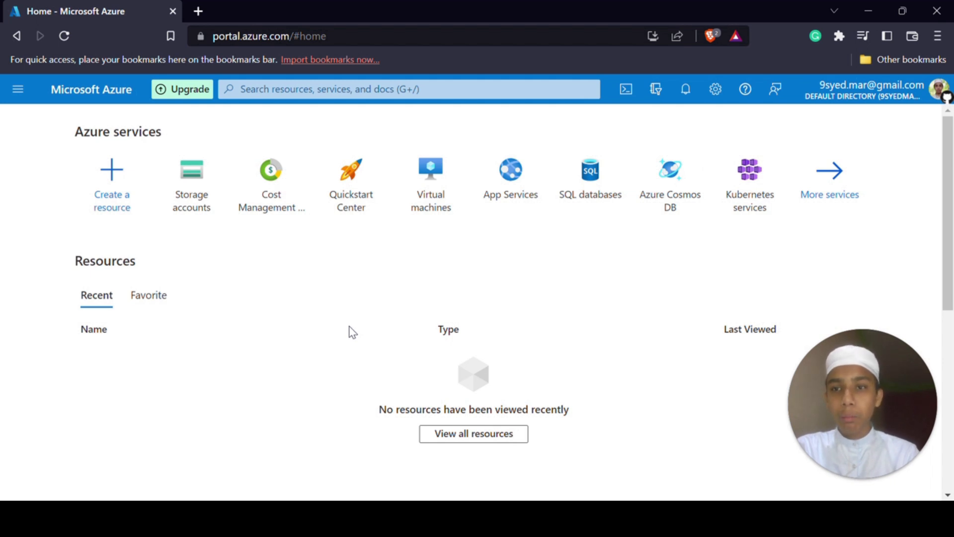
pyautogui.click(685, 88)
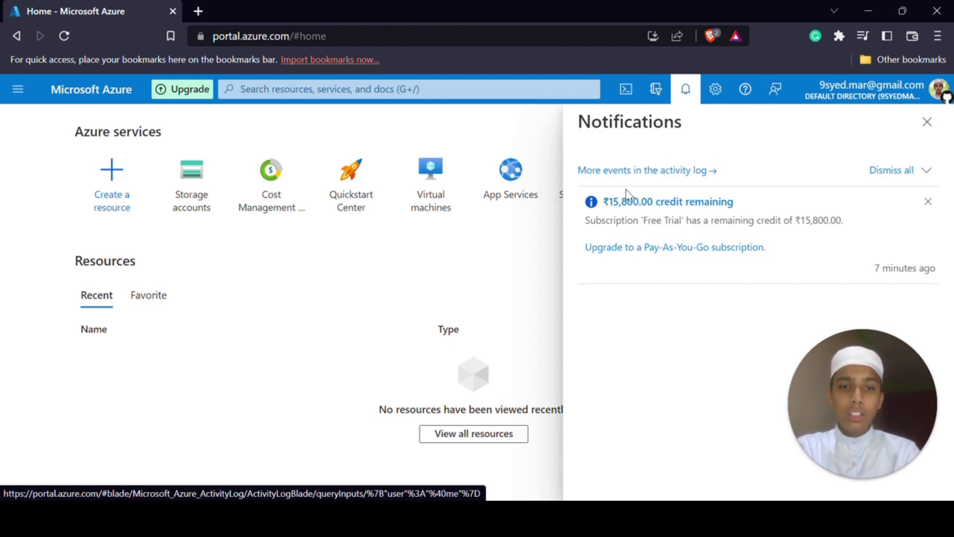
pyautogui.click(687, 100)
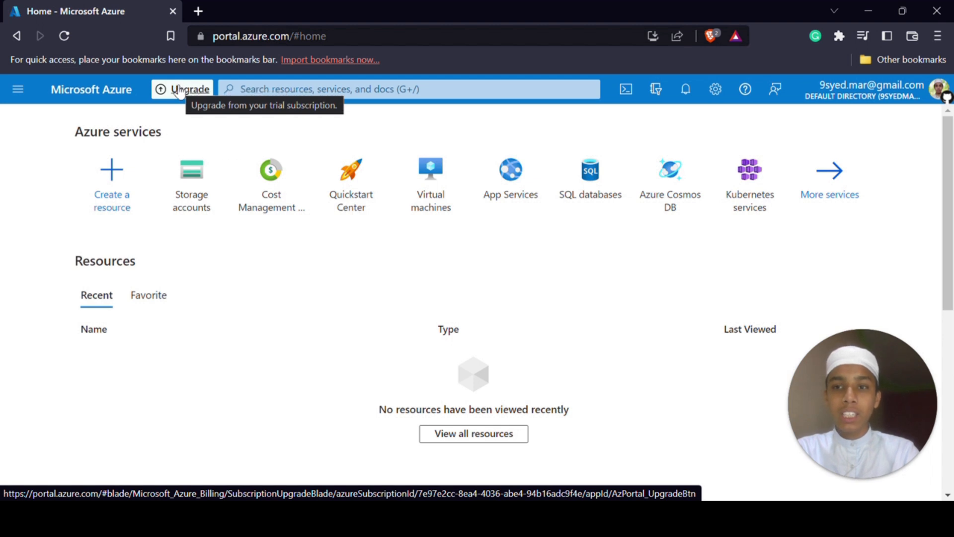
# View the upgrade page for the trial subscription in its own tab, and close that tab
pyautogui.click(195, 92)
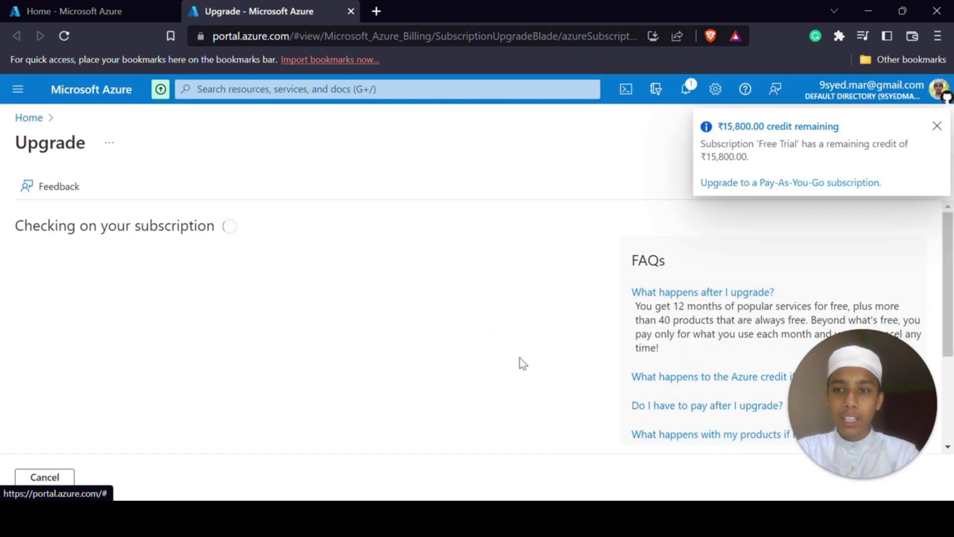
pyautogui.scroll(-1, 519, 356)
pyautogui.hotkey('ctrl', 'w')
# Search the portal for "cost mana" and open the Cost Management + Billing service
pyautogui.click(456, 92)
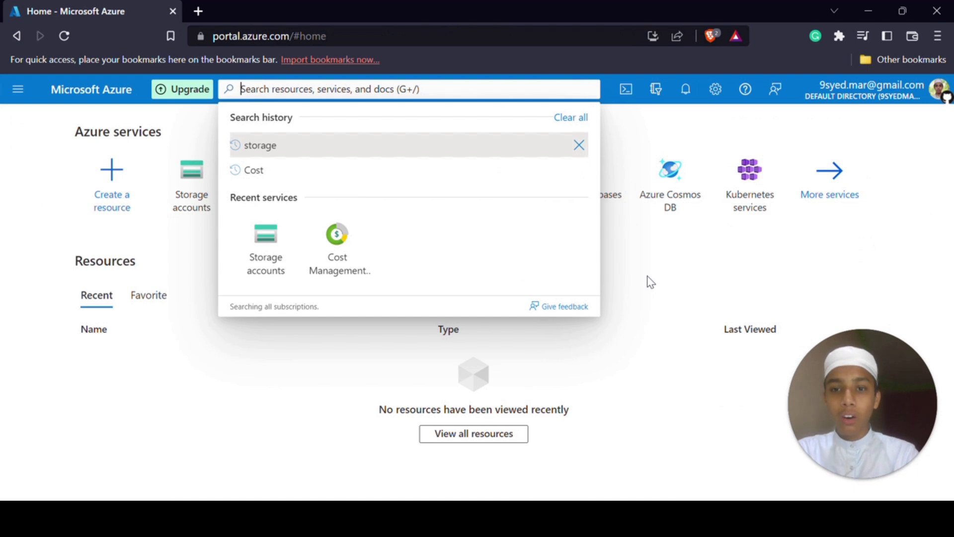
pyautogui.write('cost ')
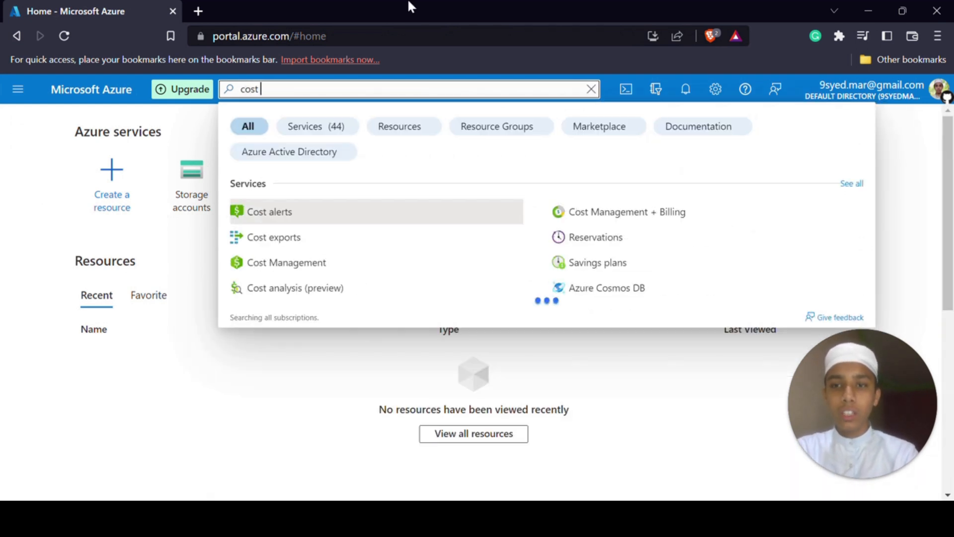
pyautogui.write('mana')
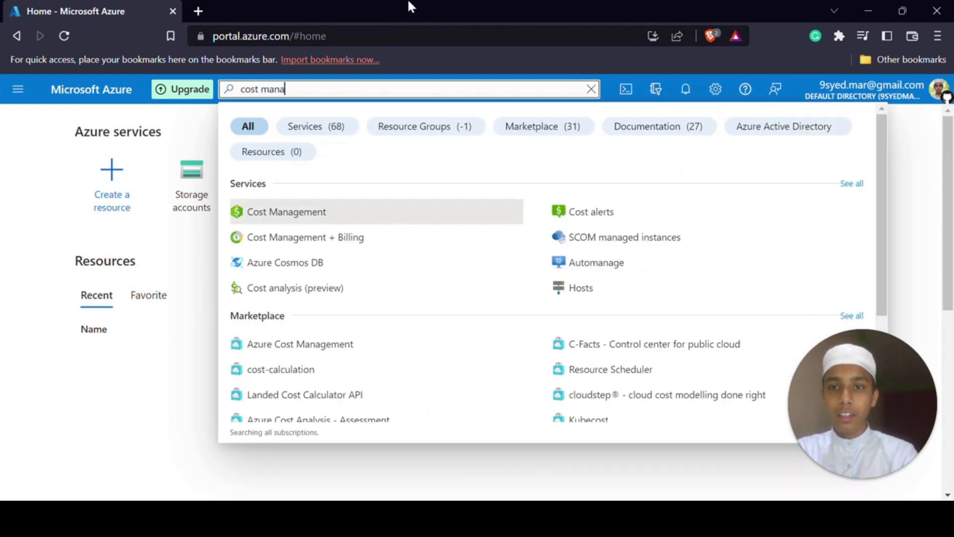
pyautogui.click(328, 239)
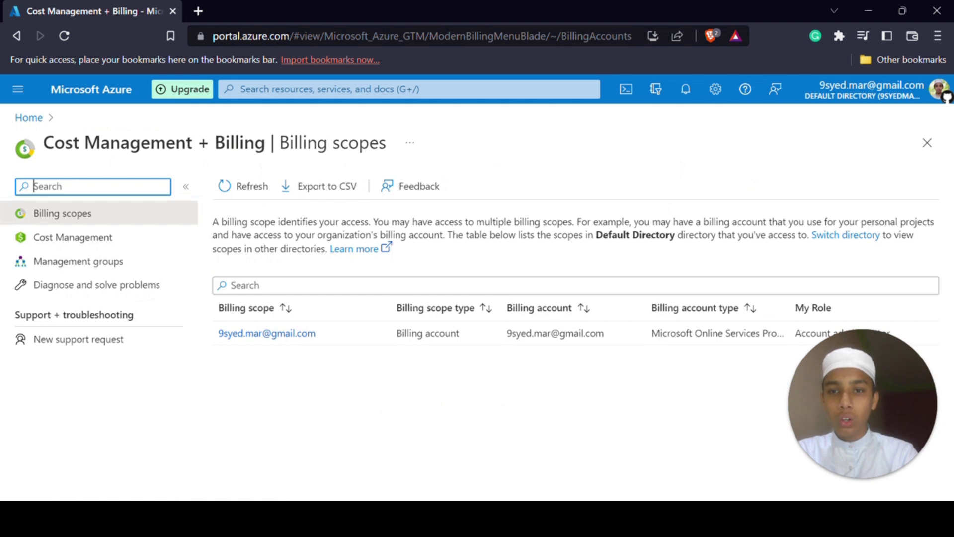
pyautogui.moveTo(846, 428); pyautogui.dragTo(440, 430)
pyautogui.click(801, 373)
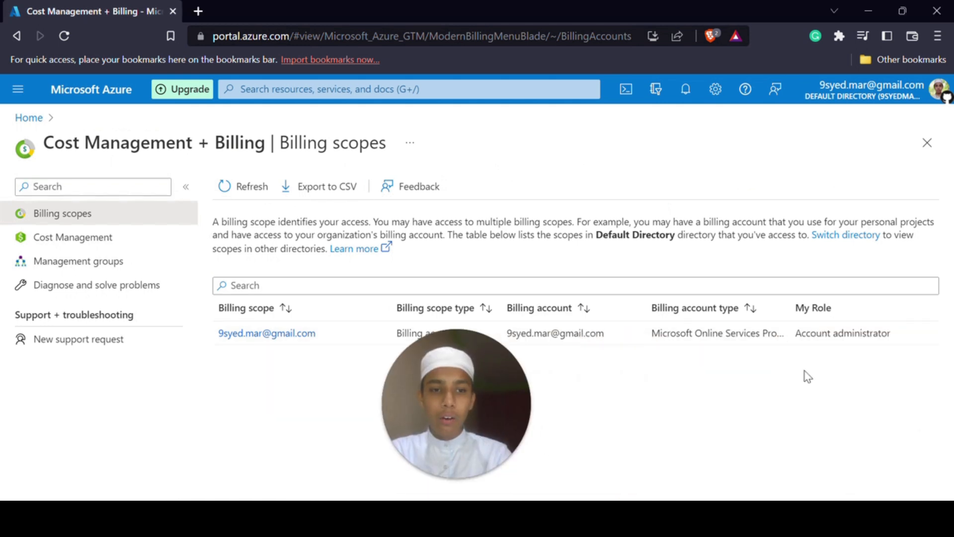
pyautogui.moveTo(537, 394); pyautogui.dragTo(309, 418)
pyautogui.click(326, 413)
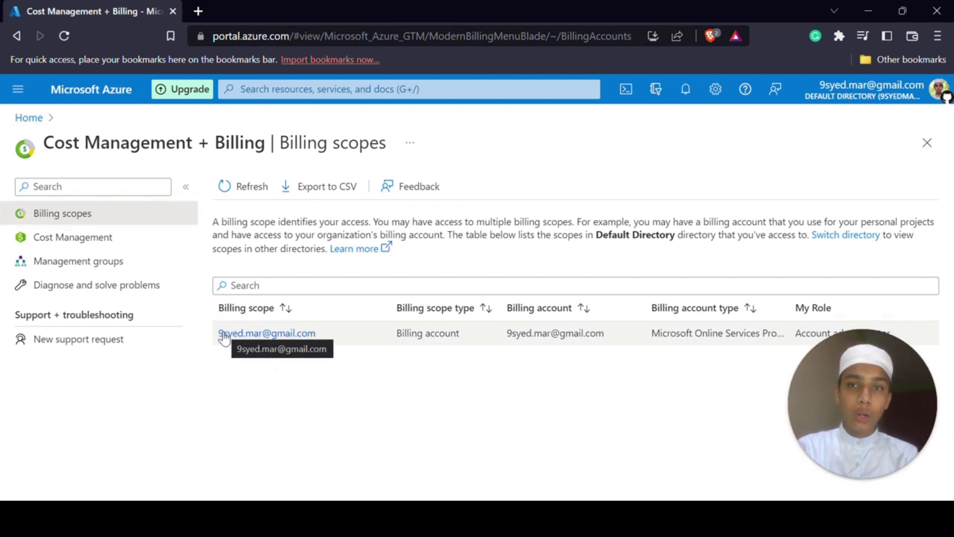
# Look over the Cost Management overview for the Free Trial subscription, and return to the portal home page
pyautogui.click(119, 238)
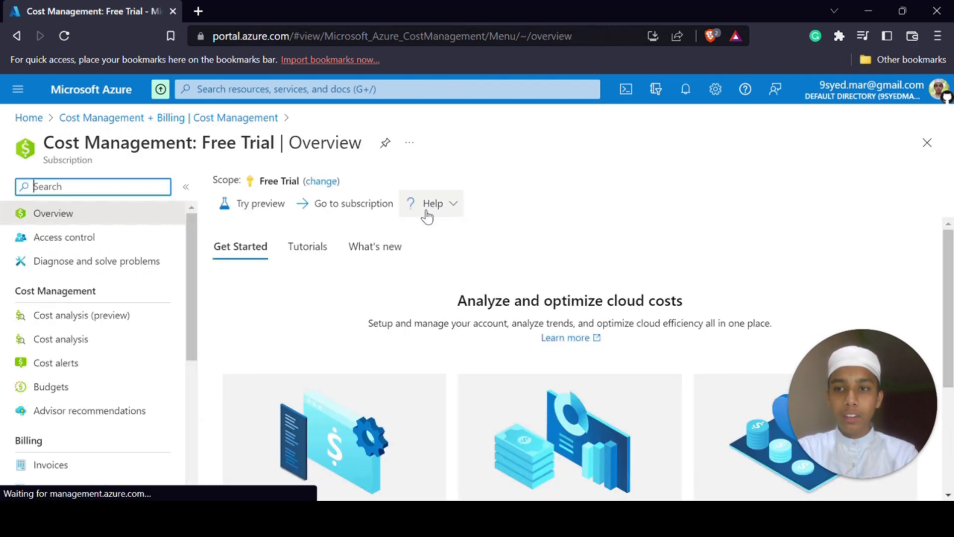
pyautogui.scroll(-3, 343, 423)
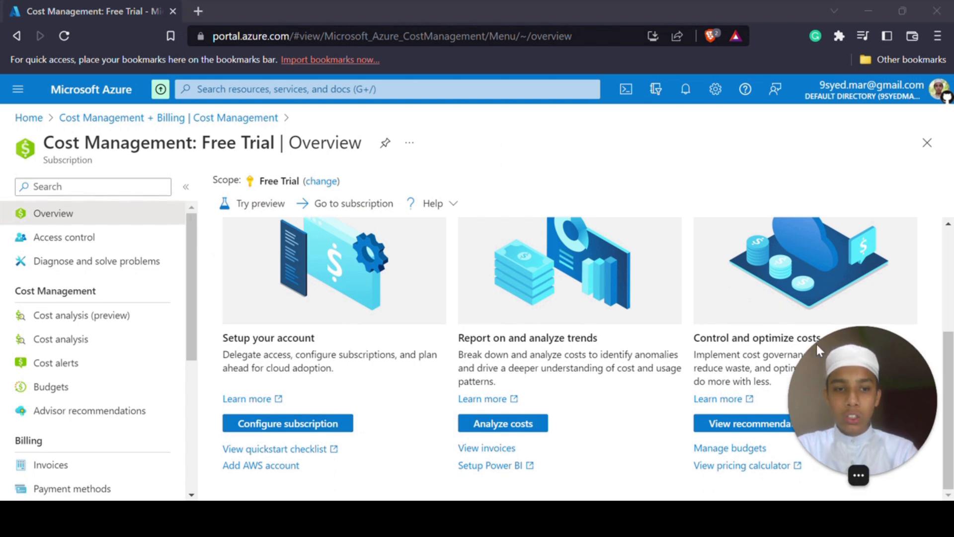
pyautogui.moveTo(816, 342); pyautogui.dragTo(732, 92)
pyautogui.click(517, 8)
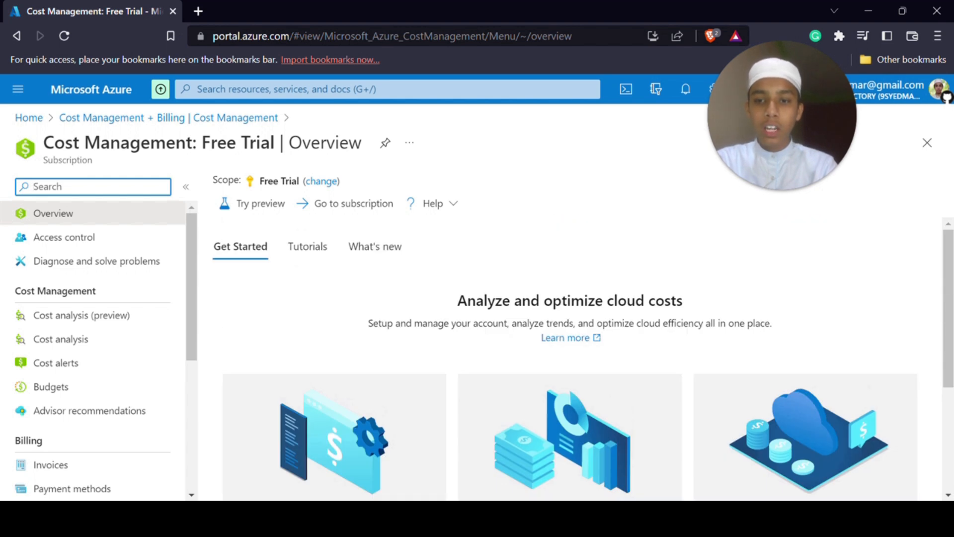
pyautogui.click(26, 118)
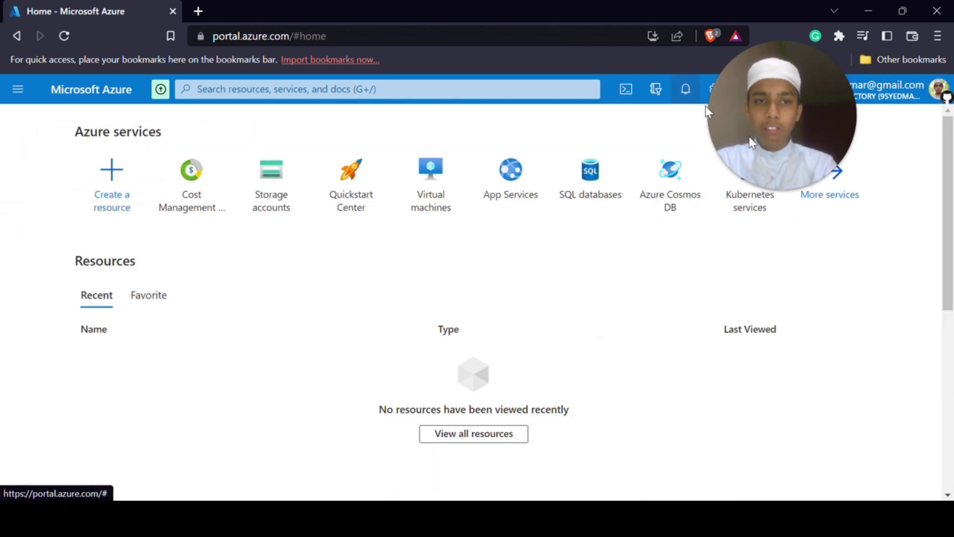
pyautogui.moveTo(773, 120); pyautogui.dragTo(854, 409)
pyautogui.click(605, 7)
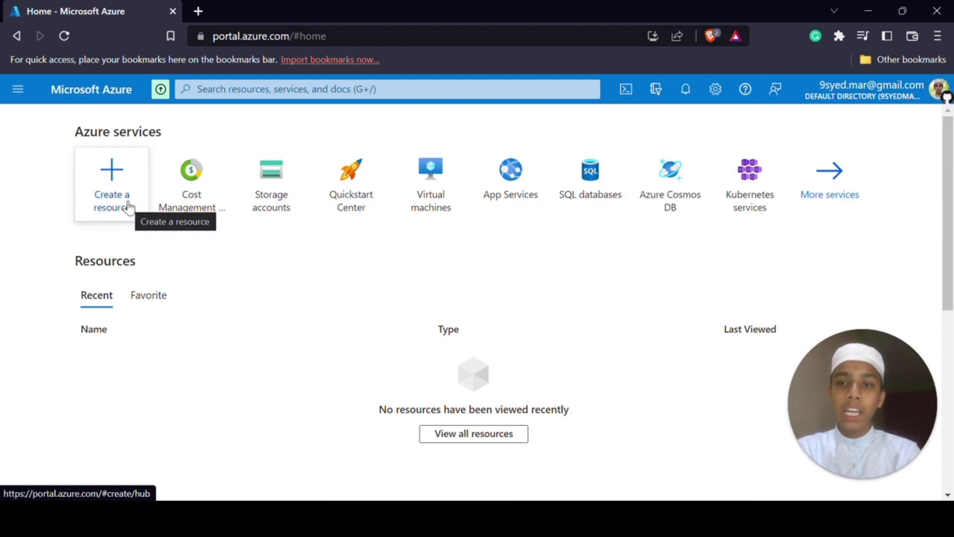
pyautogui.moveTo(183, 193)
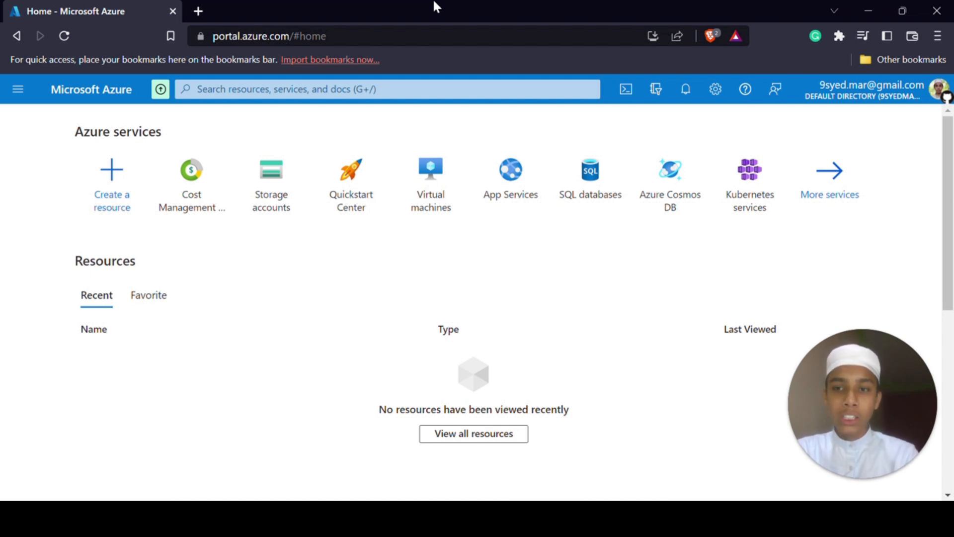
pyautogui.moveTo(192, 202)
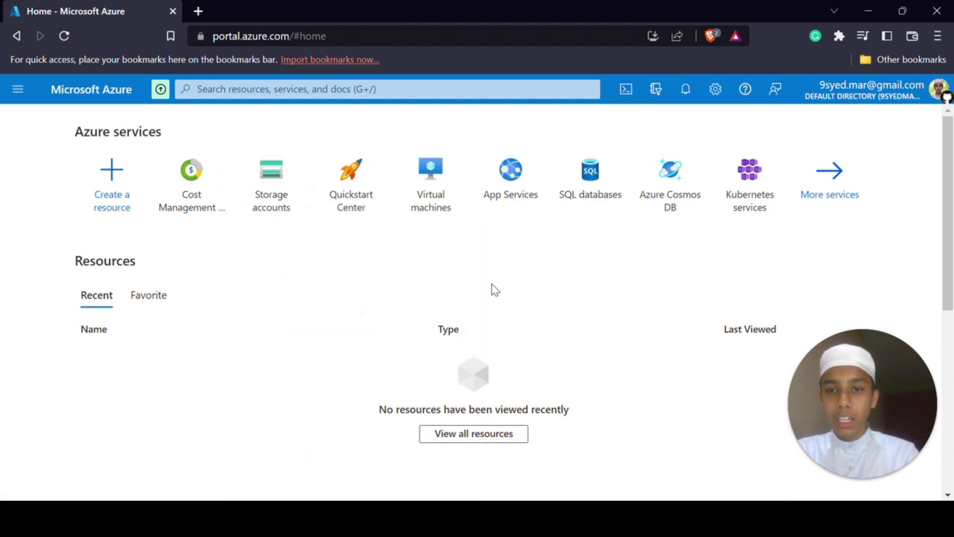
pyautogui.moveTo(604, 293); pyautogui.dragTo(354, 247)
pyautogui.click(666, 267)
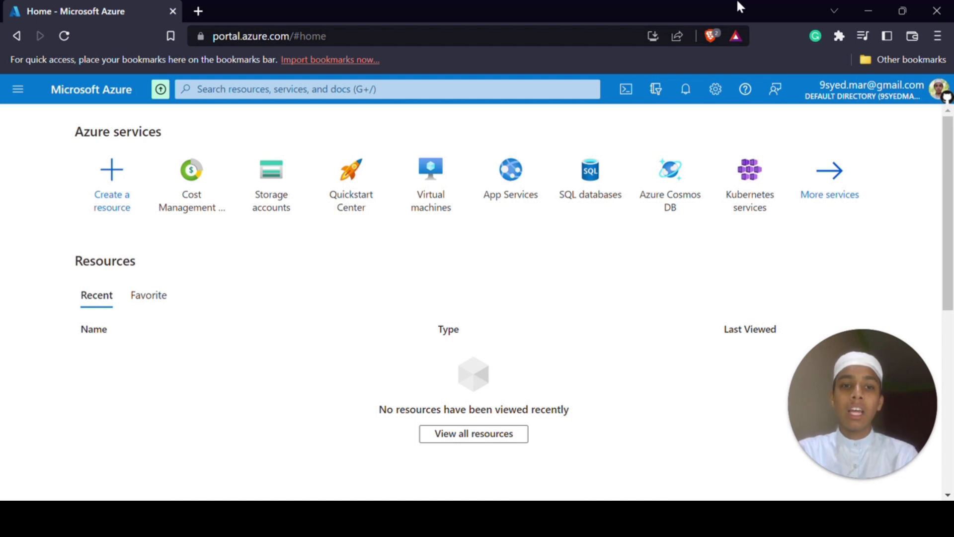
pyautogui.moveTo(672, 211)
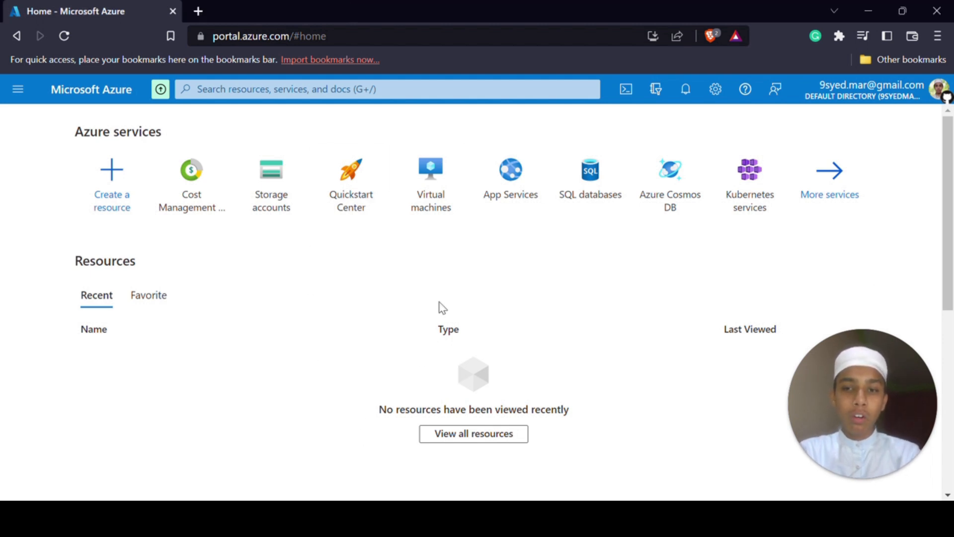
# Switch to File Explorer and open the Code folder to browse its project folders
pyautogui.click(442, 519)
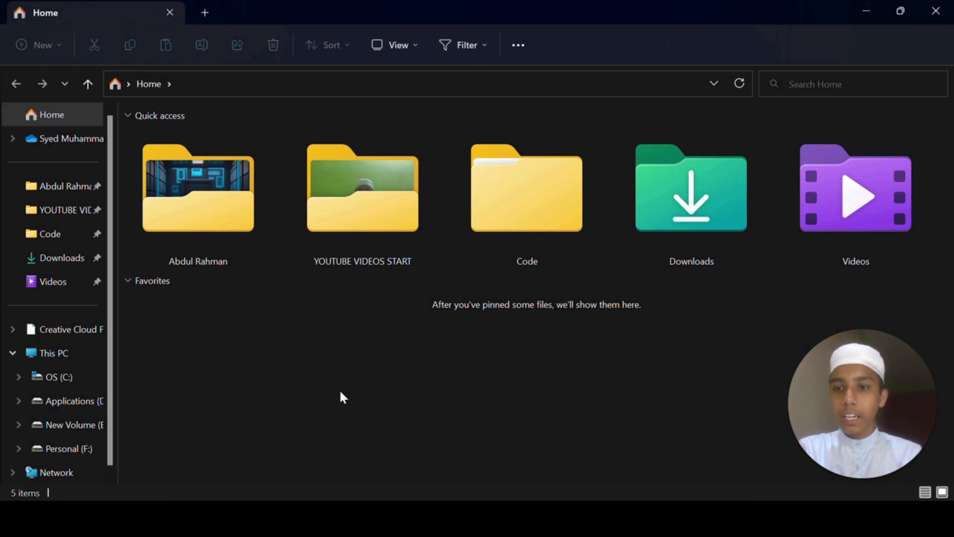
pyautogui.click(52, 234)
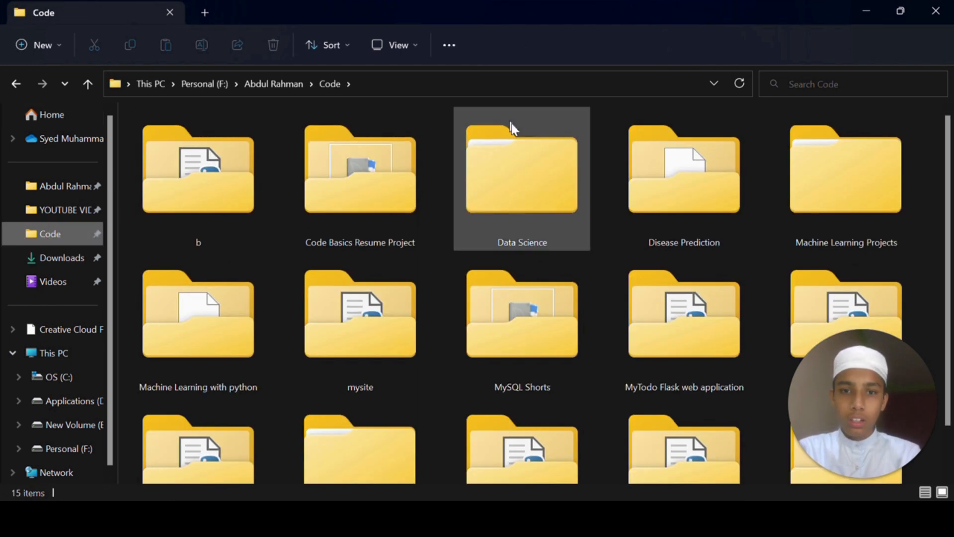
pyautogui.scroll(-2, 443, 219)
pyautogui.scroll(1, 442, 219)
pyautogui.scroll(-1, 443, 219)
pyautogui.scroll(-1, 443, 223)
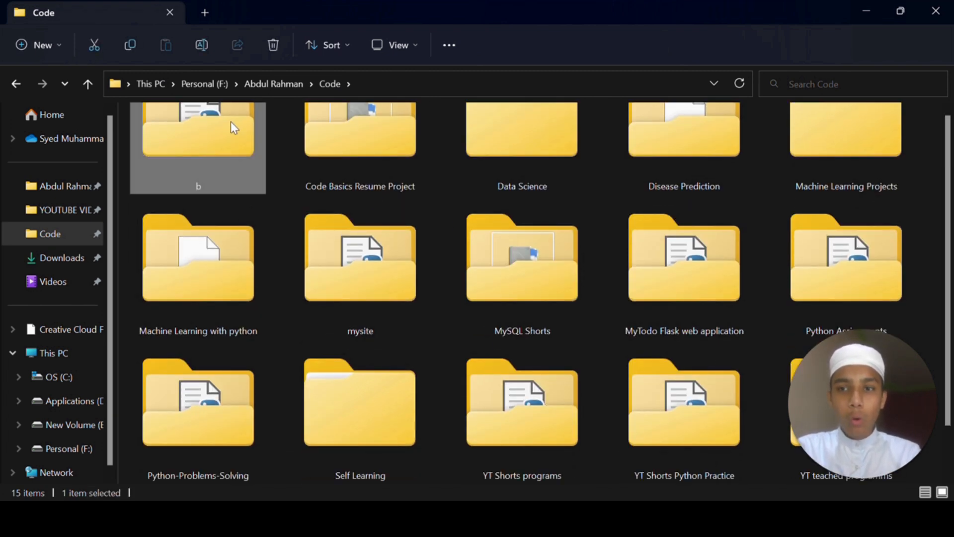
# Look inside the b folder and the Data Science Basics folder within Data Science, returning to the Code folder
pyautogui.doubleClick(231, 121)
pyautogui.click(325, 85)
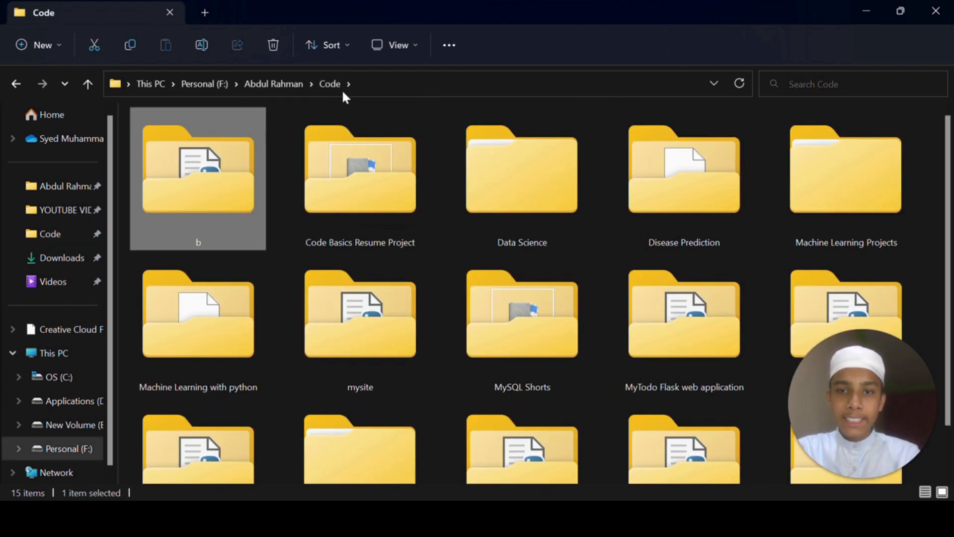
pyautogui.doubleClick(510, 160)
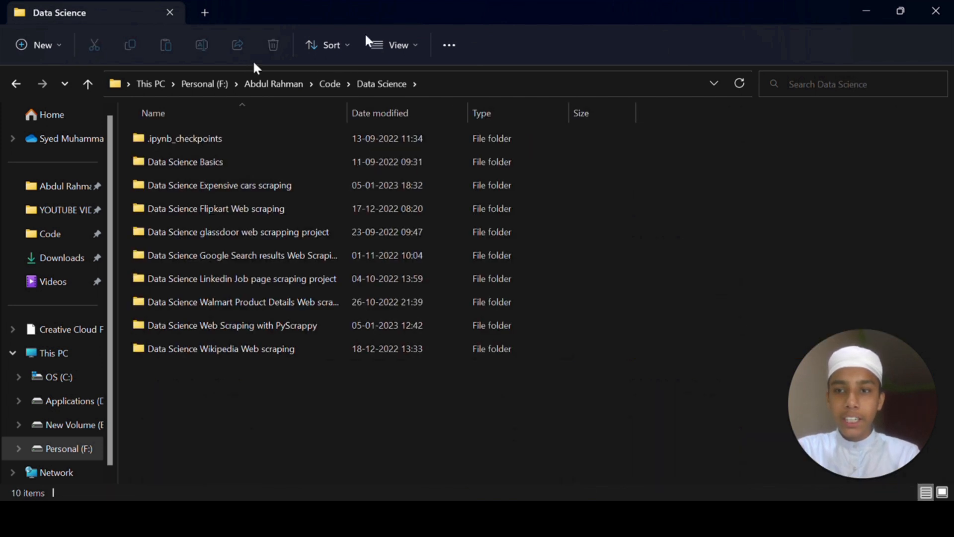
pyautogui.doubleClick(224, 163)
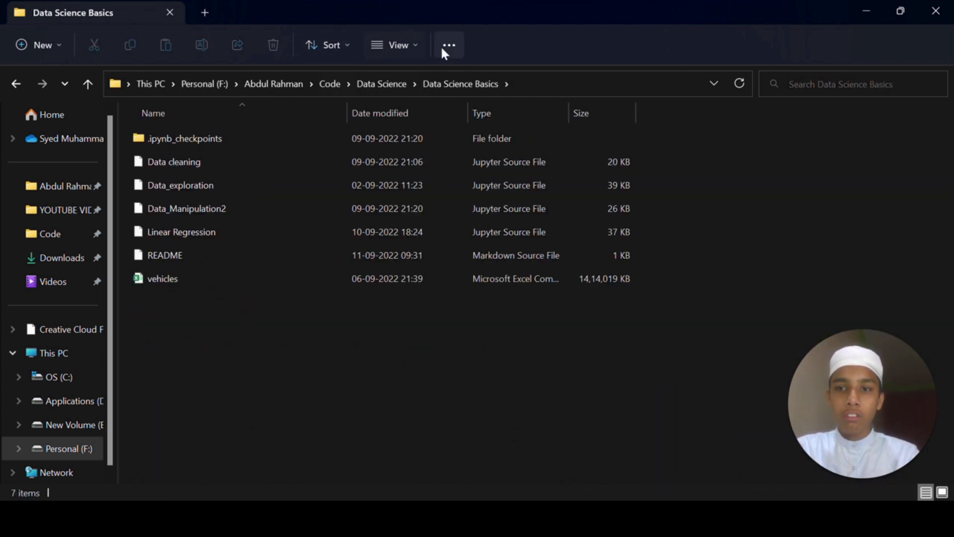
pyautogui.click(377, 83)
pyautogui.click(330, 84)
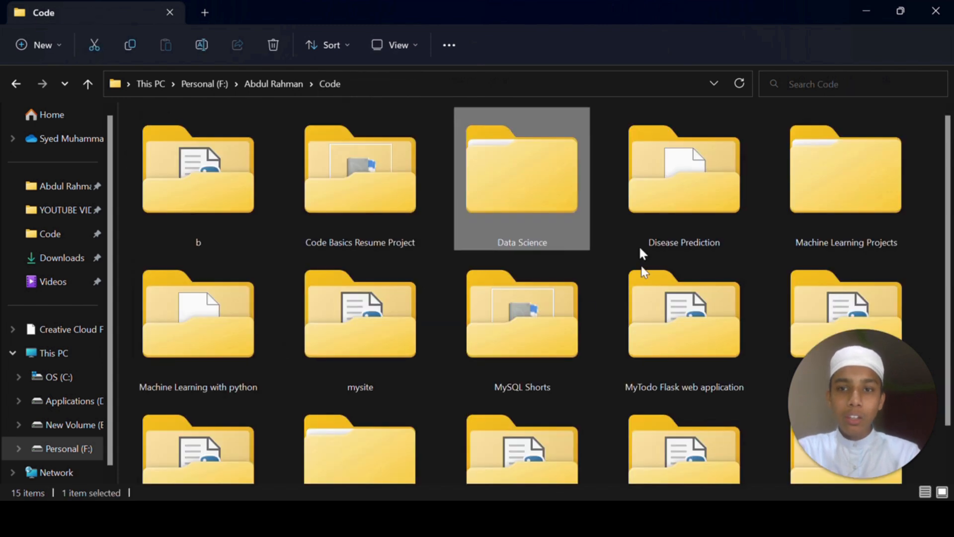
# Create a new bitmap image named hehbkve in the Code folder
pyautogui.click(441, 202)
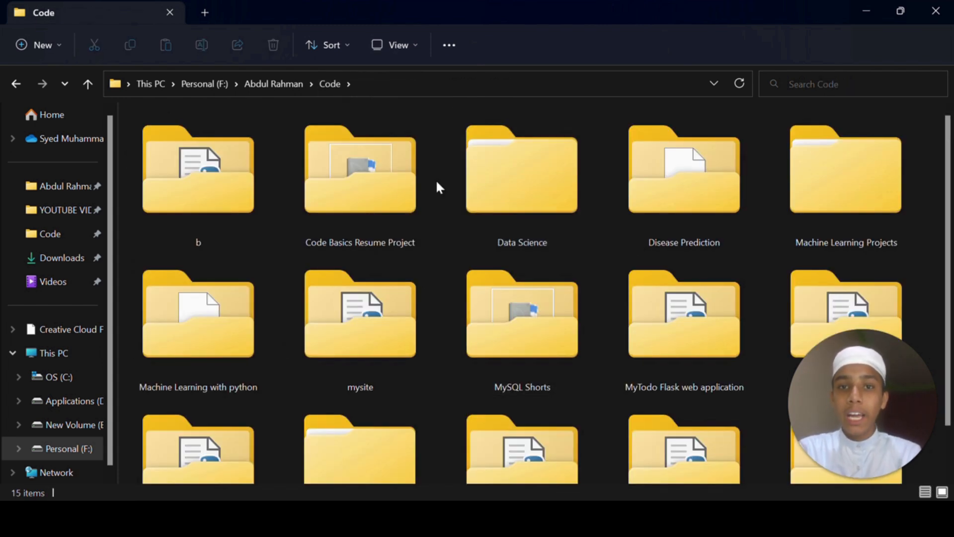
pyautogui.click(30, 42)
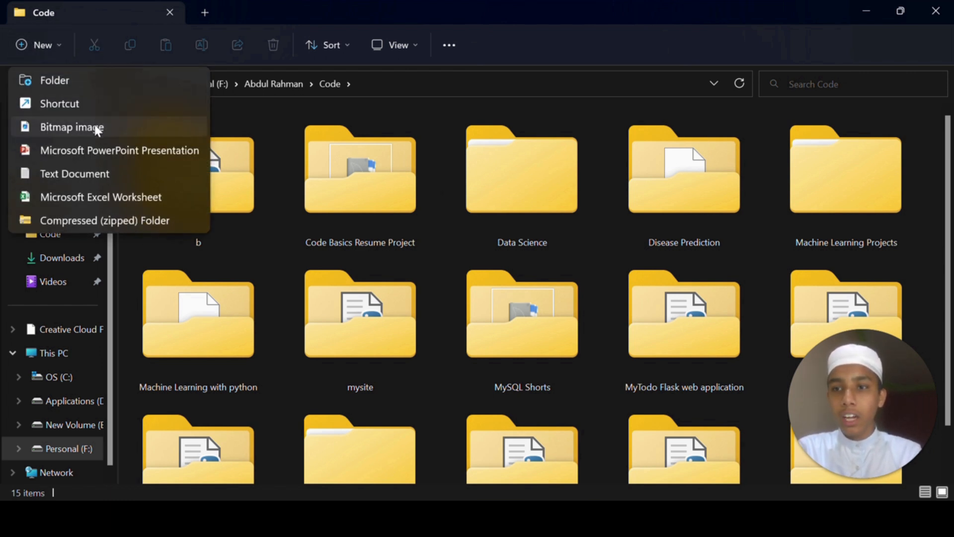
pyautogui.click(72, 127)
pyautogui.write('hehbkve')
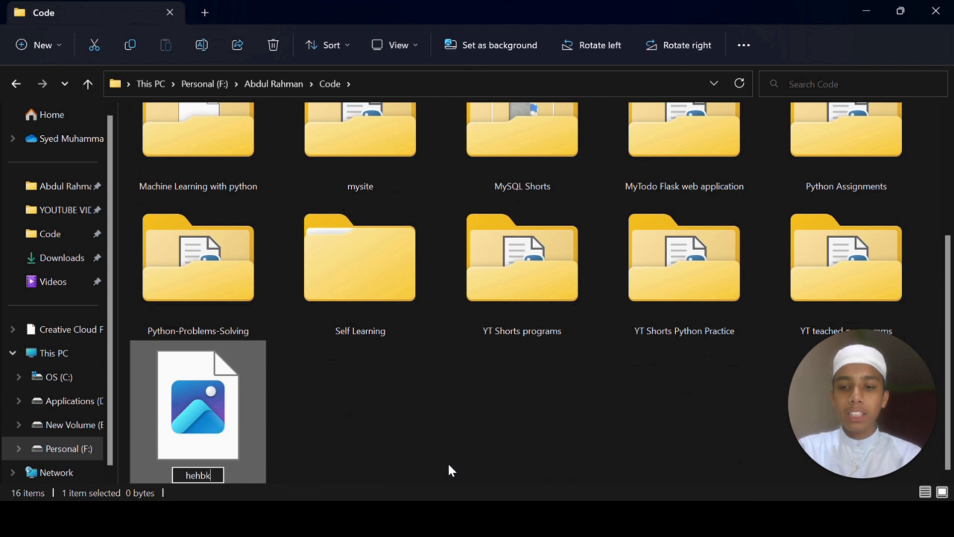
pyautogui.press('Return')
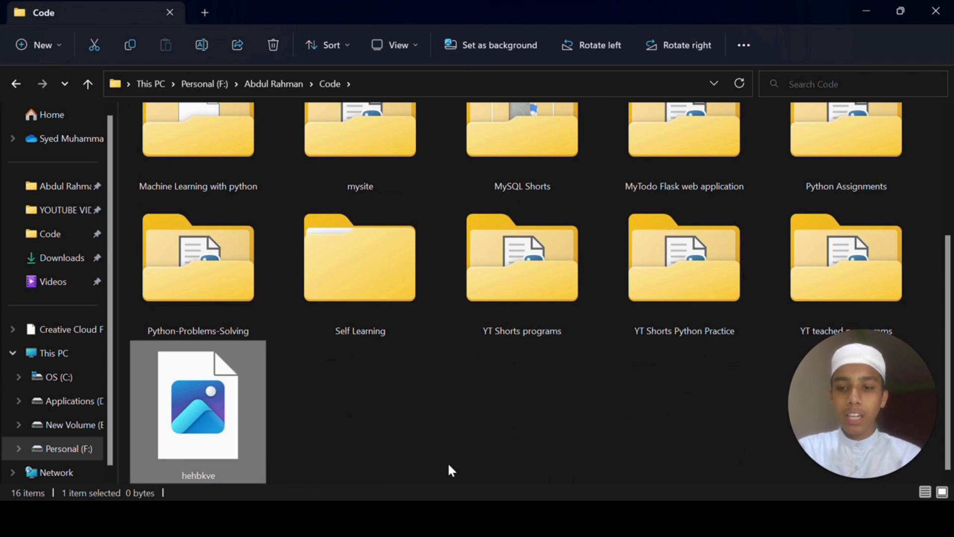
# Open the hehbkve image with Photos as the permanent app choice, and close the viewer
pyautogui.doubleClick(141, 392)
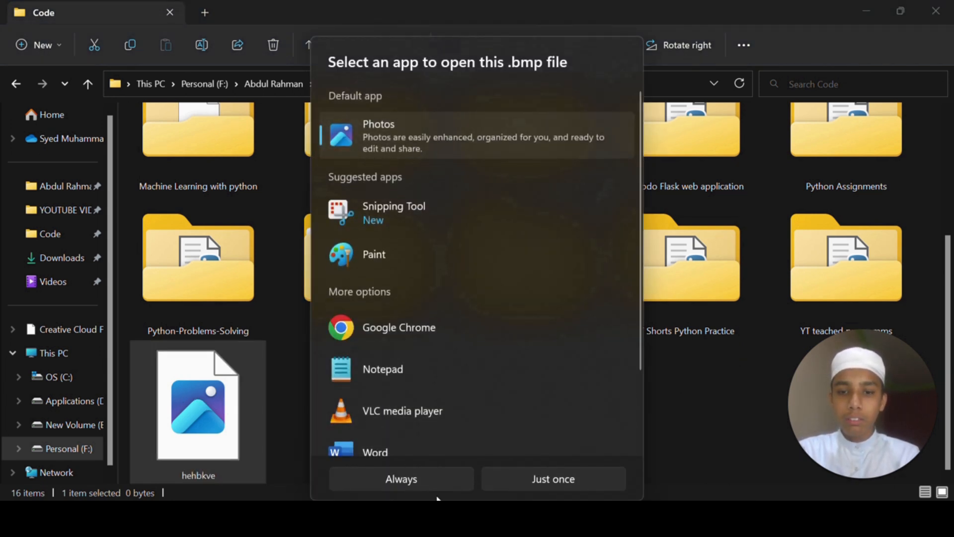
pyautogui.click(452, 479)
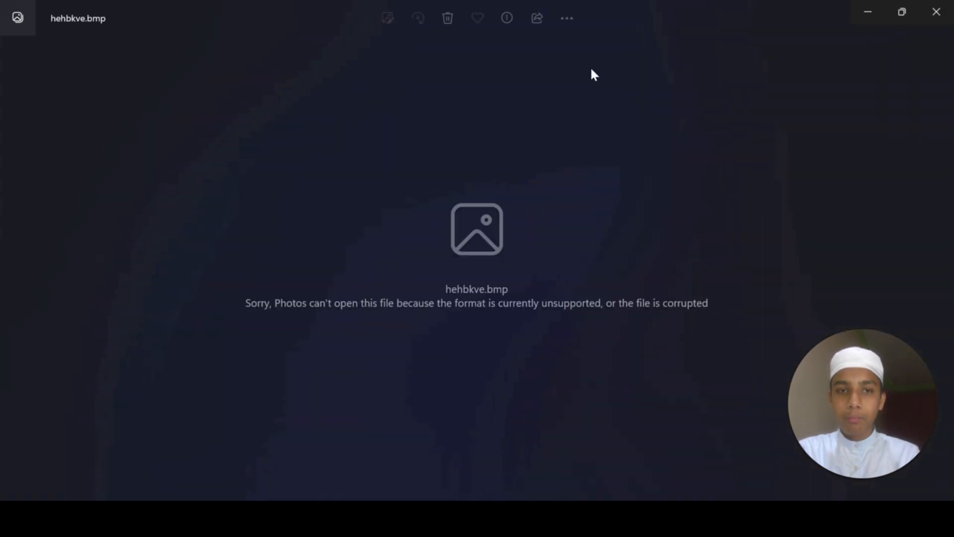
pyautogui.click(936, 12)
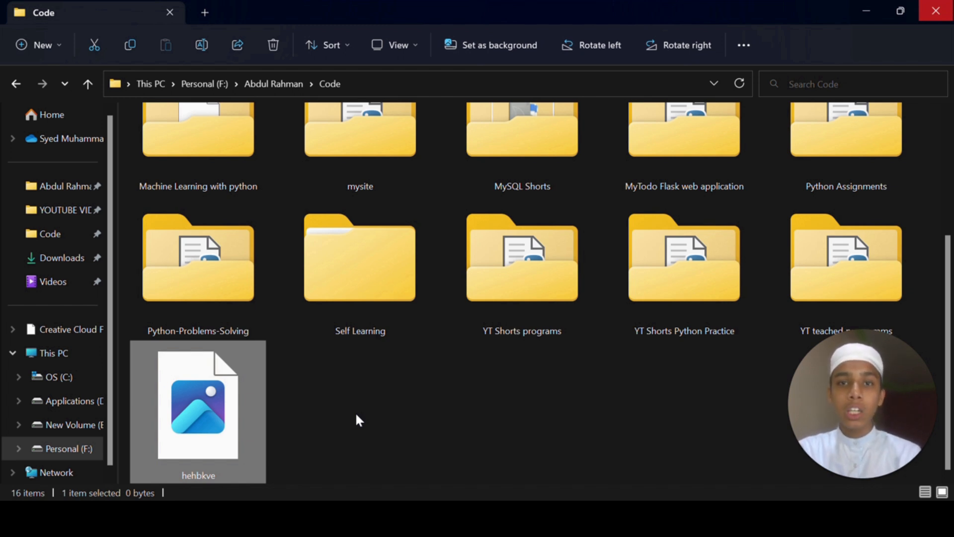
# Permanently delete the hehbkve image and close File Explorer to return to the Azure portal
pyautogui.hotkey('shift', 'Delete')
pyautogui.press('Return')
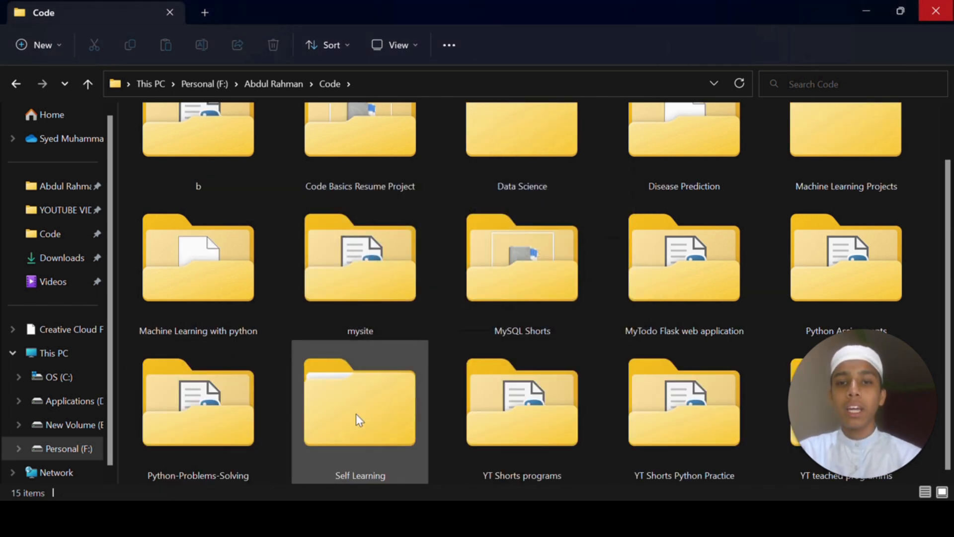
pyautogui.scroll(2, 447, 138)
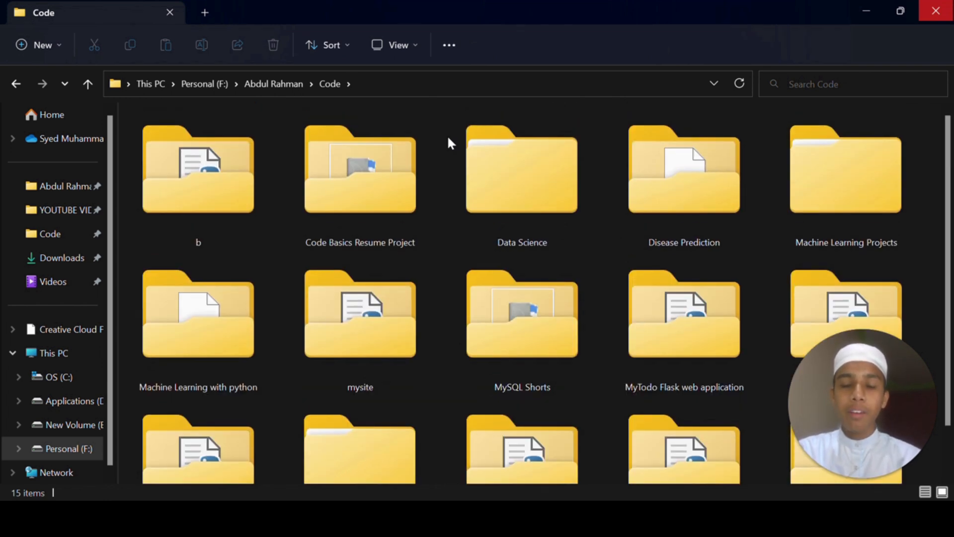
pyautogui.scroll(-1, 448, 139)
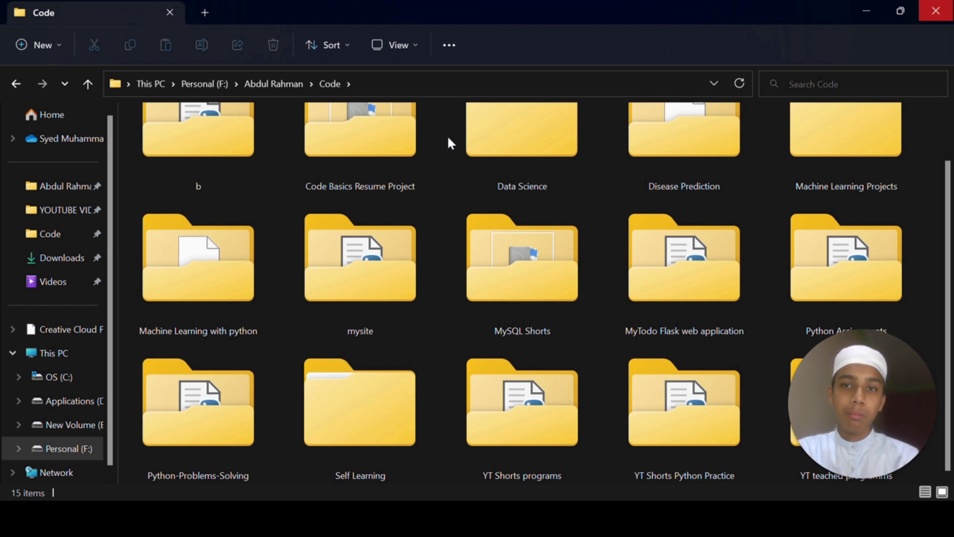
pyautogui.scroll(1, 448, 138)
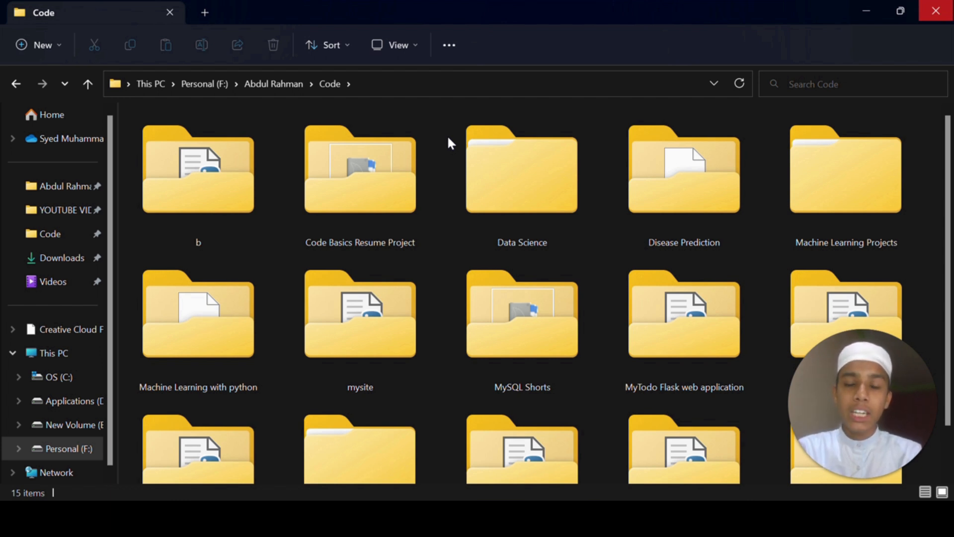
pyautogui.click(936, 11)
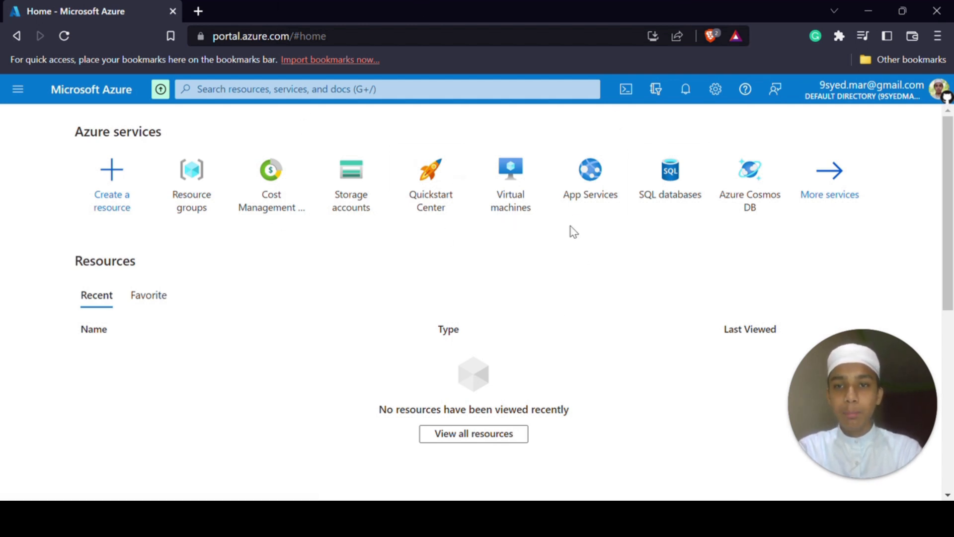
pyautogui.click(549, 90)
pyautogui.write('po')
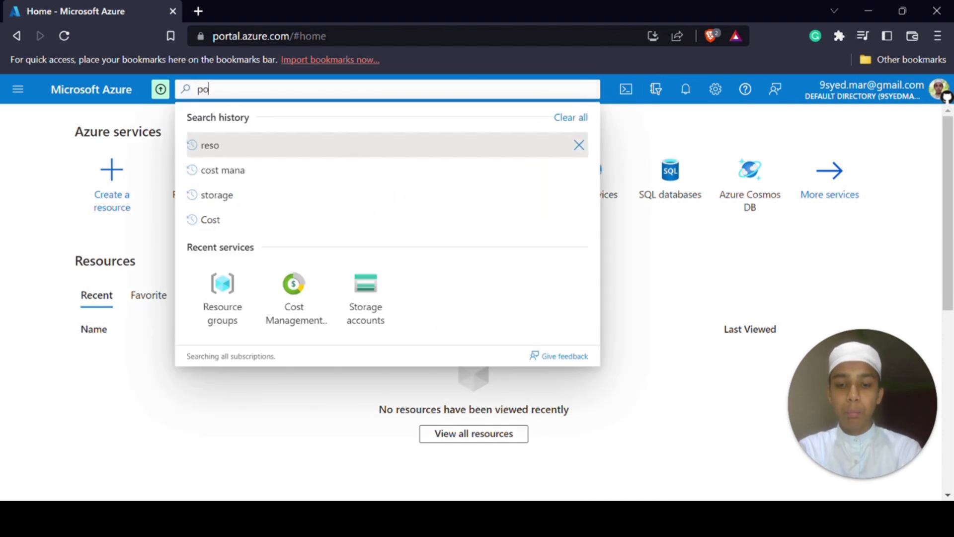
pyautogui.write('rtal')
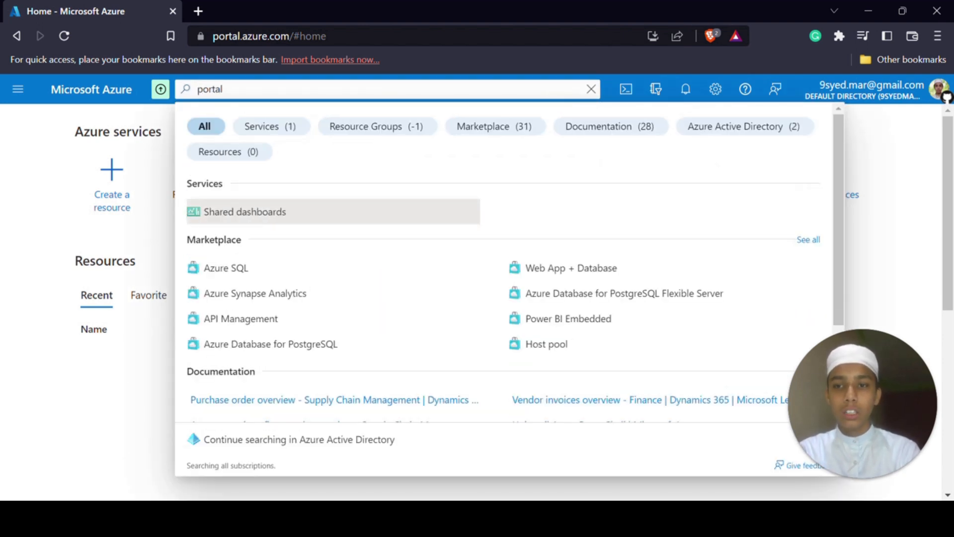
pyautogui.press('BackSpace')
pyautogui.press('BackSpace')
pyautogui.press('BackSpace')
pyautogui.press('BackSpace')
pyautogui.press('BackSpace')
pyautogui.press('BackSpace')
# Search the portal for "resource" and open the Resource groups service
pyautogui.write('resoure')
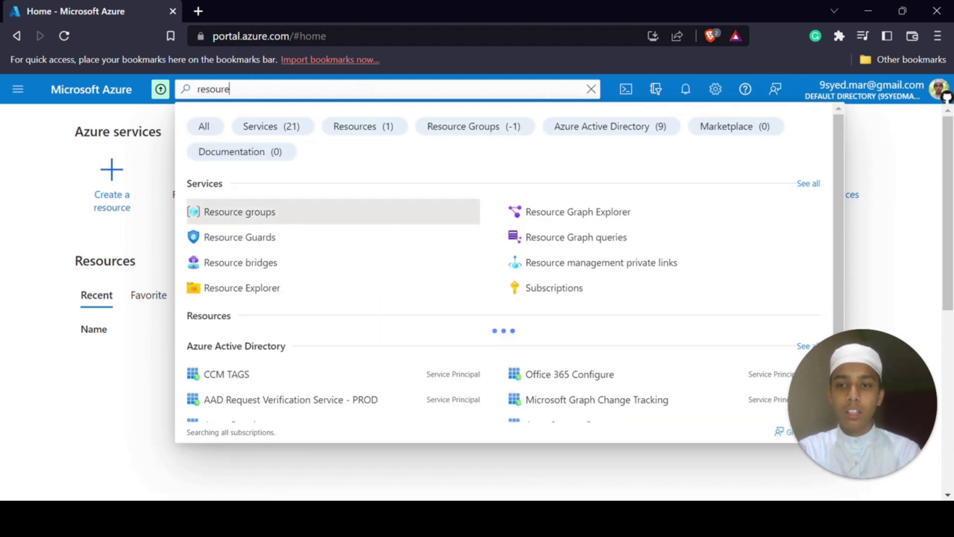
pyautogui.press('BackSpace')
pyautogui.press('BackSpace')
pyautogui.write('rce')
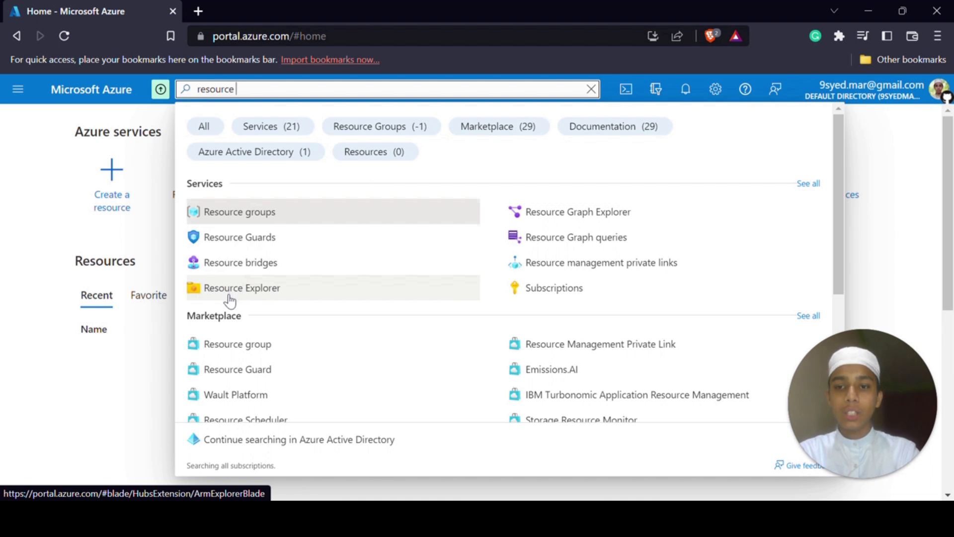
pyautogui.click(269, 217)
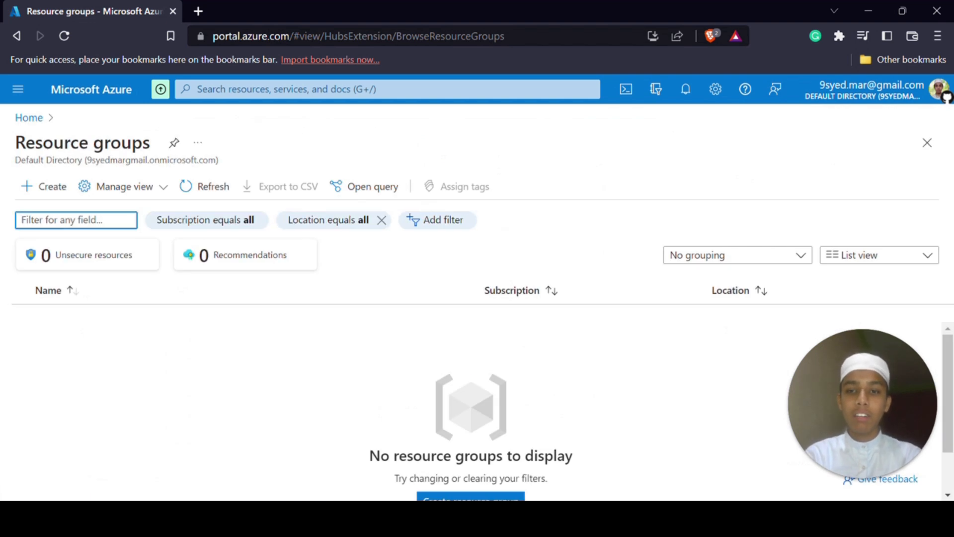
# Start creating a new resource group from the empty Resource groups page
pyautogui.scroll(-1, 562, 396)
pyautogui.click(618, 413)
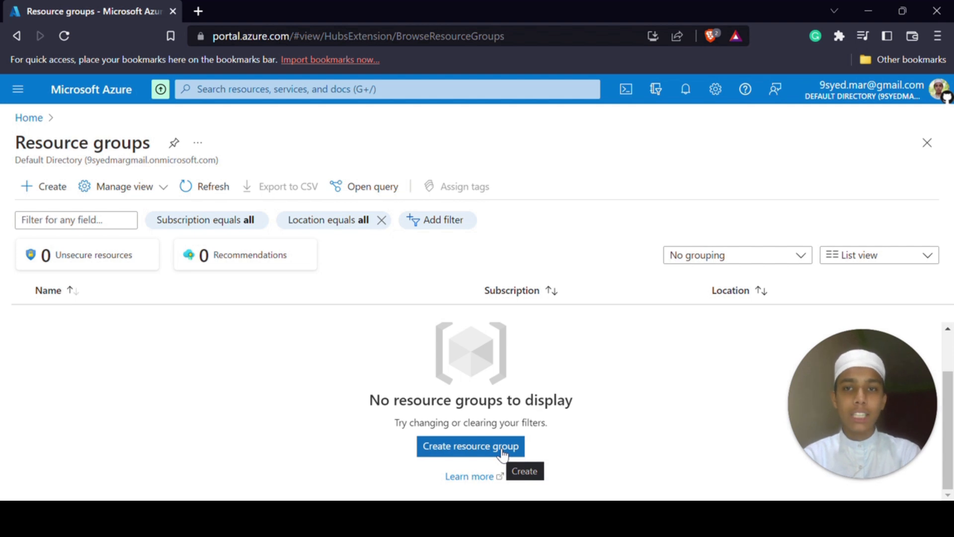
pyautogui.click(474, 447)
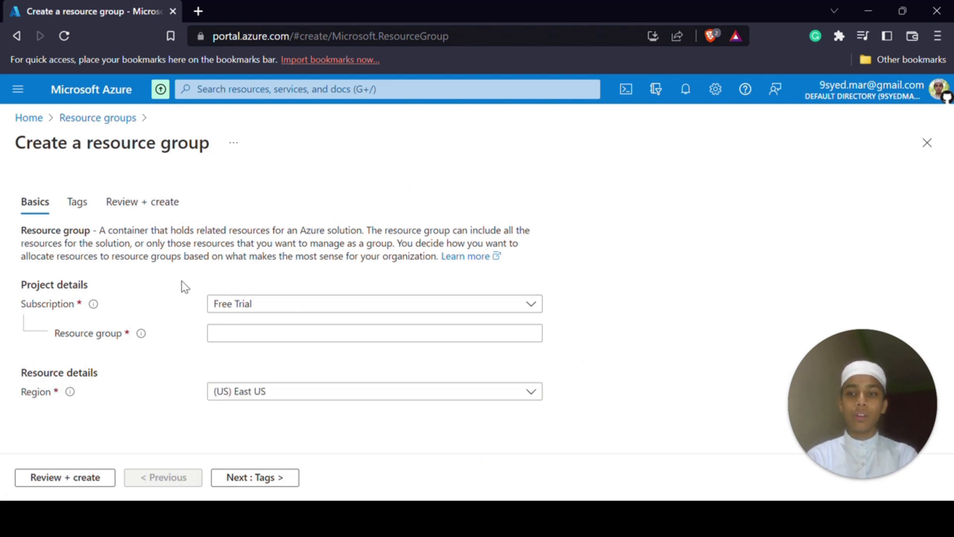
# Look over the Tags and Review + create pages, and return to the Basics page to inspect its project details fields
pyautogui.click(78, 202)
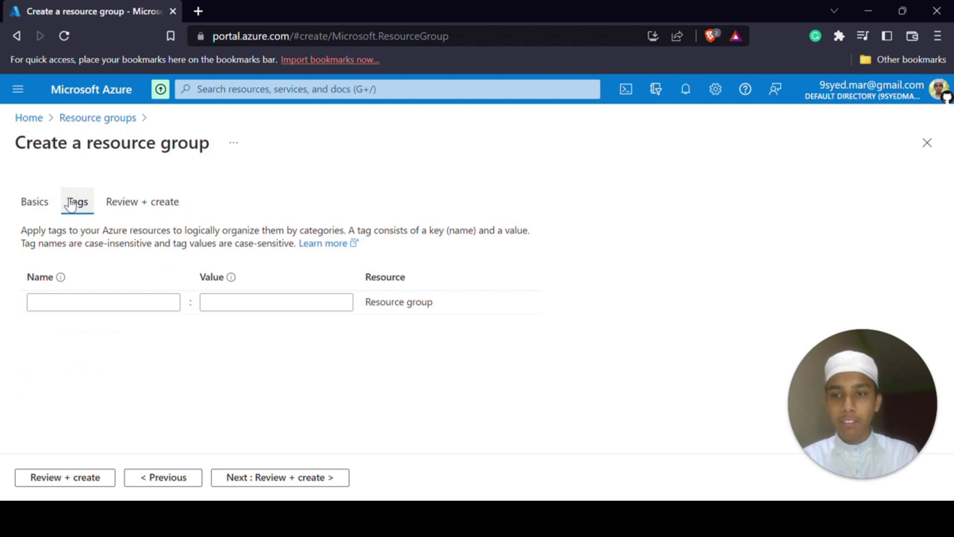
pyautogui.click(133, 198)
pyautogui.click(49, 240)
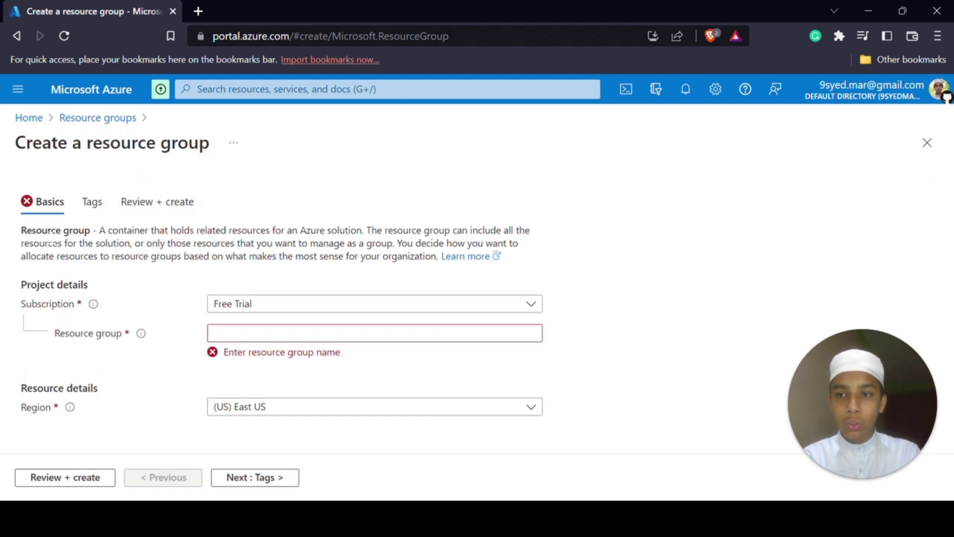
pyautogui.click(259, 332)
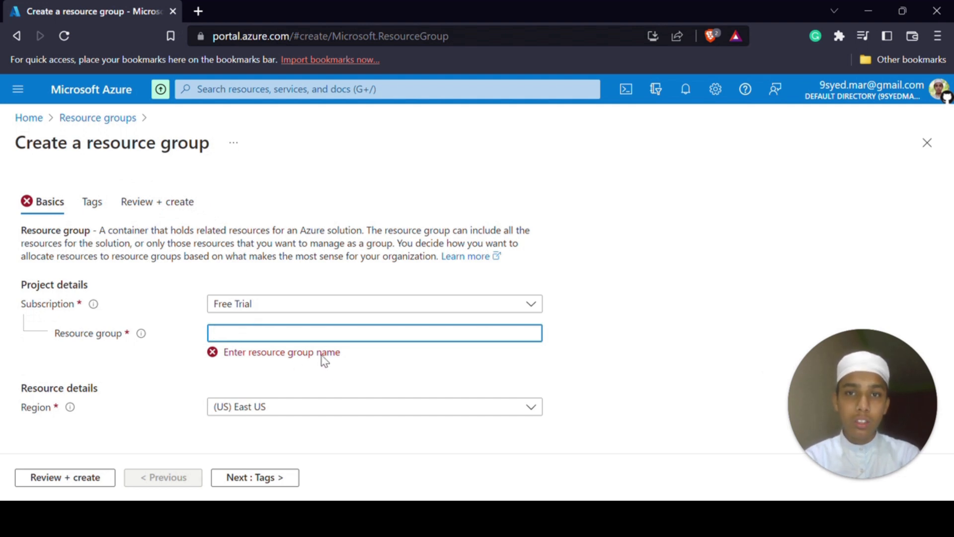
pyautogui.click(295, 312)
pyautogui.click(296, 312)
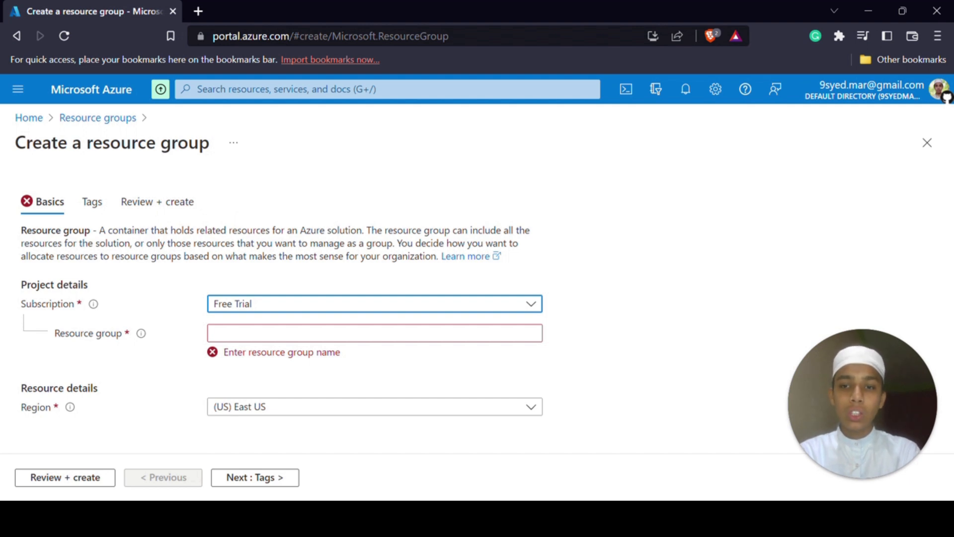
# Read the enlarged description of what a resource group is on the Basics page
pyautogui.moveTo(80, 243); pyautogui.dragTo(247, 232)
pyautogui.scroll(3, 237, 234)
pyautogui.hscroll(-3, 240, 240)
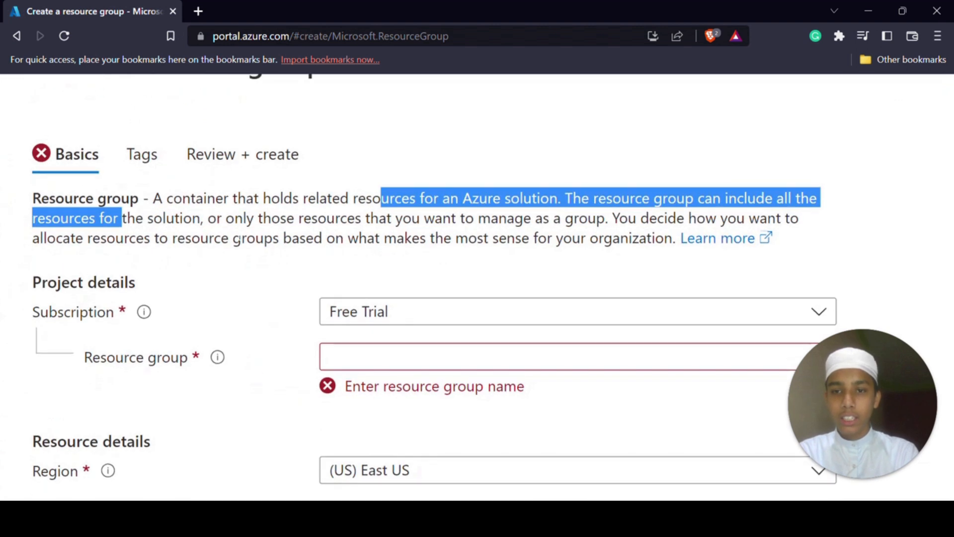
pyautogui.click(139, 219)
pyautogui.hscroll(1, 321, 218)
pyautogui.hscroll(-1, 327, 219)
pyautogui.hscroll(-1, 327, 218)
pyautogui.scroll(-3, 326, 219)
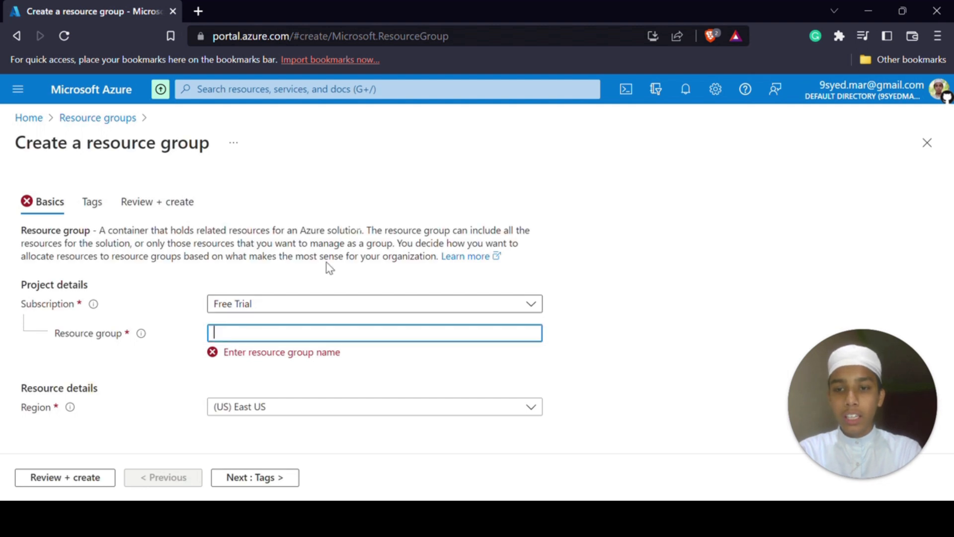
# Select Free Trial as the subscription and name the resource group Test
pyautogui.click(330, 312)
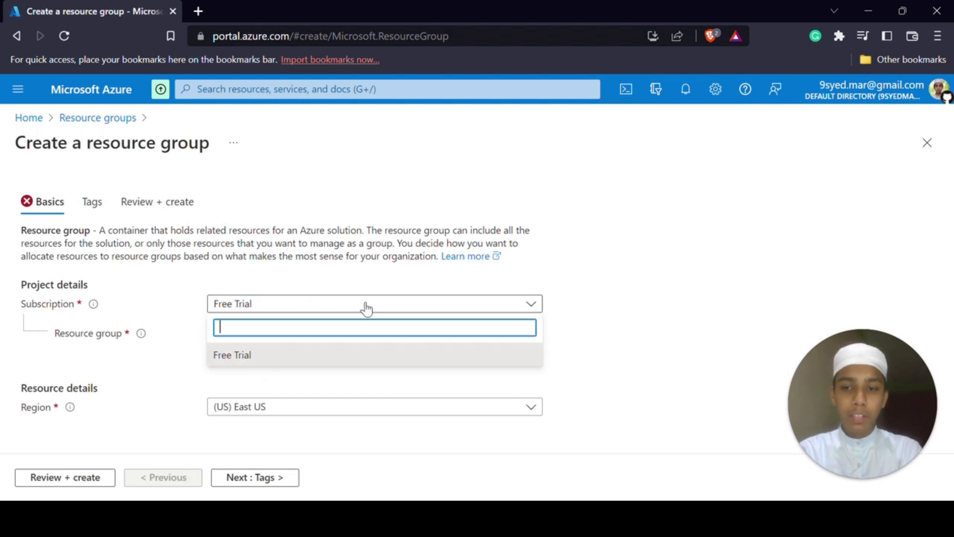
pyautogui.click(269, 358)
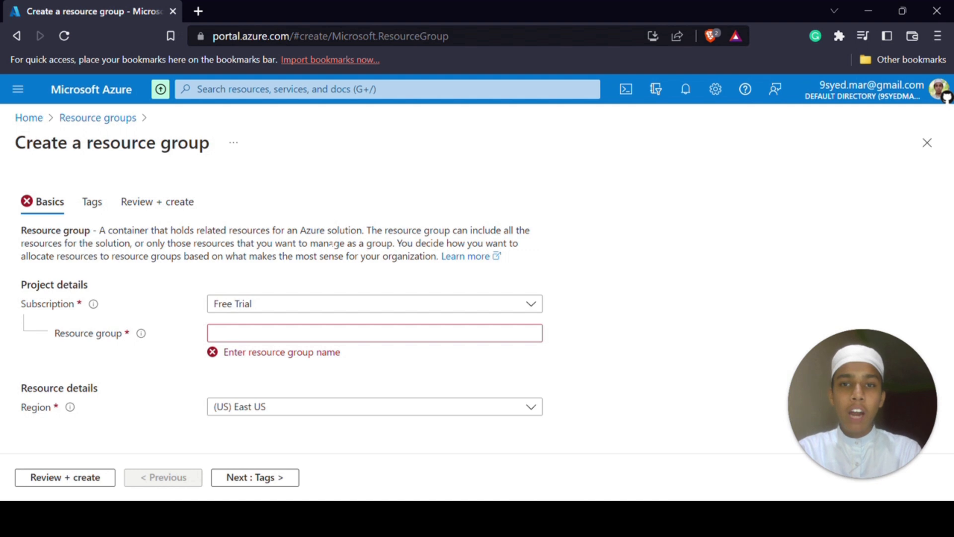
pyautogui.click(336, 311)
pyautogui.click(336, 313)
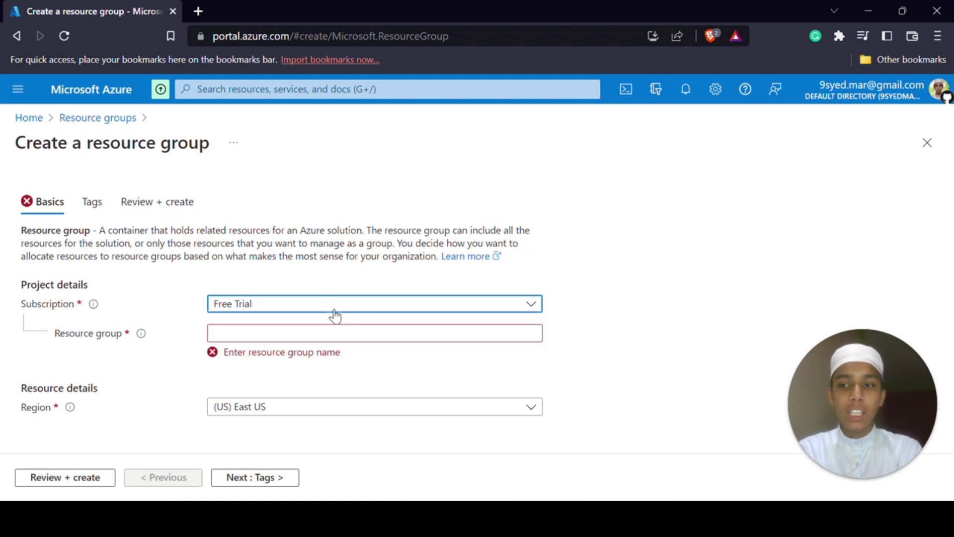
pyautogui.click(328, 331)
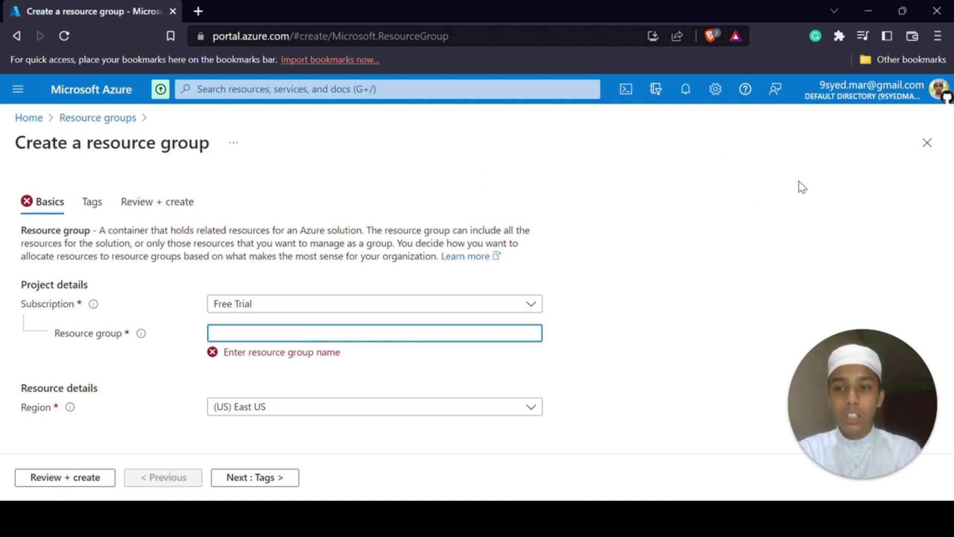
pyautogui.write('Test')
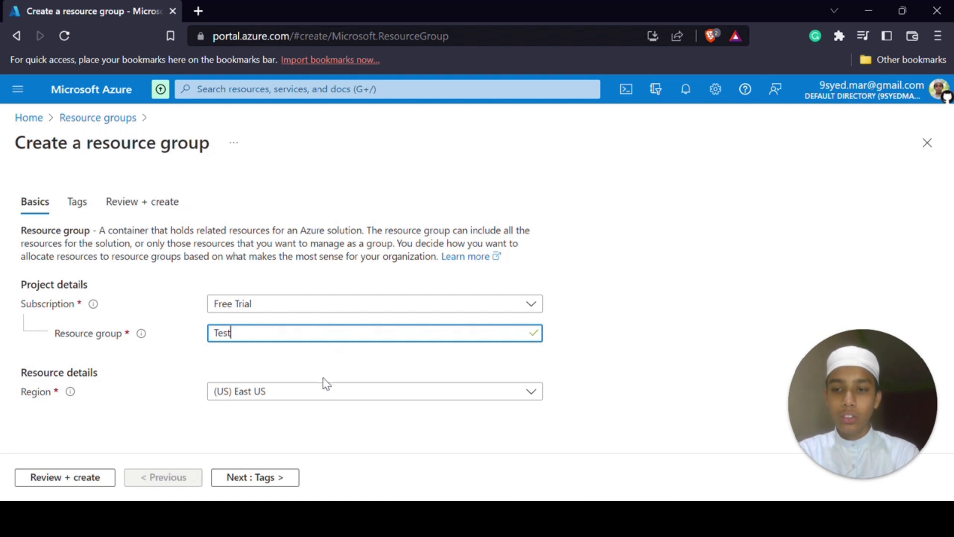
# Look through the available Azure regions for the new resource group, from Recommended to Other
pyautogui.click(324, 393)
pyautogui.scroll(-15, 419, 289)
pyautogui.scroll(15, 419, 289)
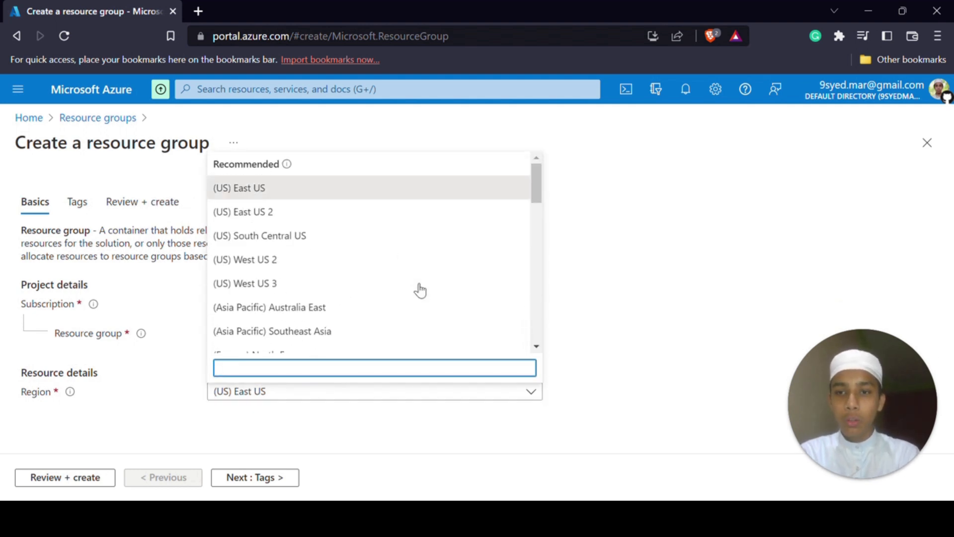
pyautogui.scroll(-5, 430, 239)
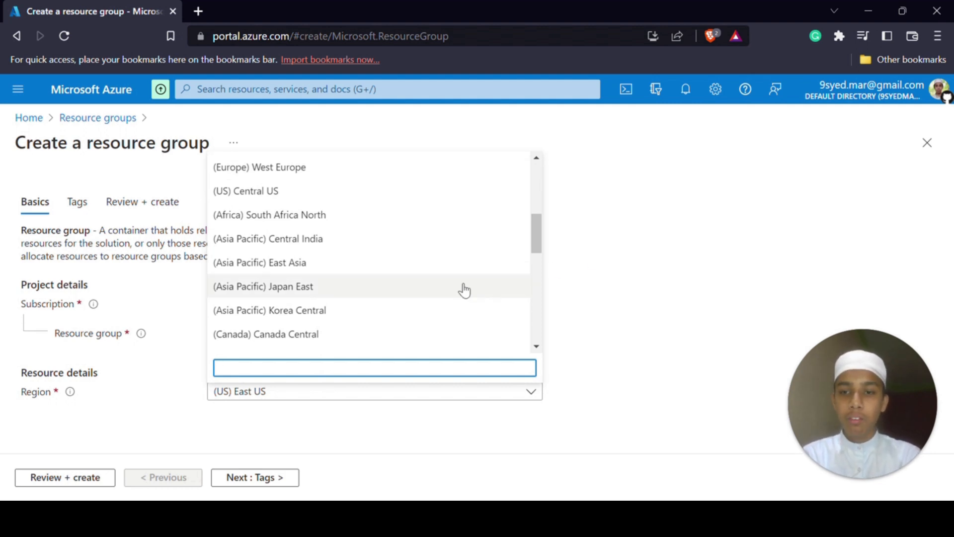
pyautogui.scroll(-6, 410, 294)
pyautogui.scroll(9, 410, 293)
pyautogui.scroll(-5, 409, 293)
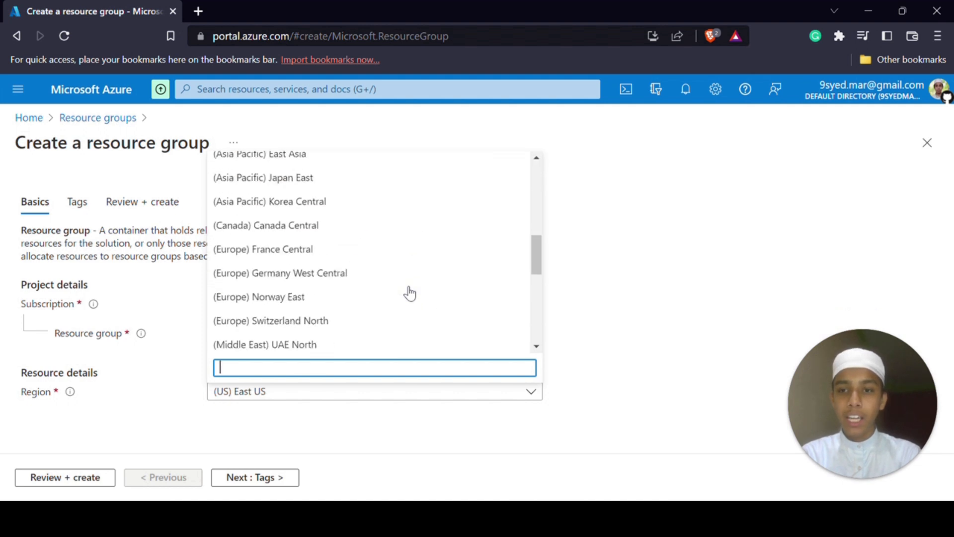
pyautogui.scroll(-3, 409, 293)
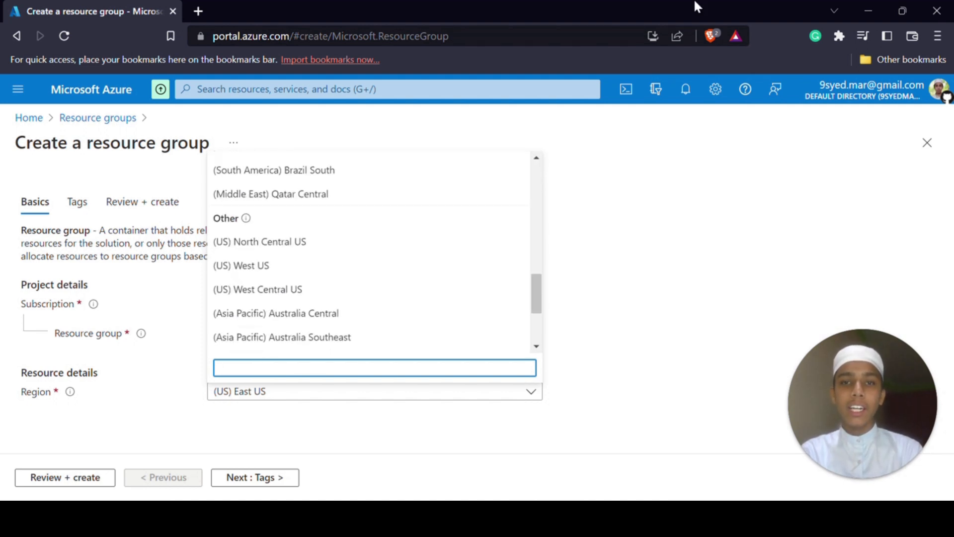
pyautogui.scroll(2, 460, 187)
pyautogui.scroll(-3, 462, 188)
pyautogui.scroll(-2, 462, 188)
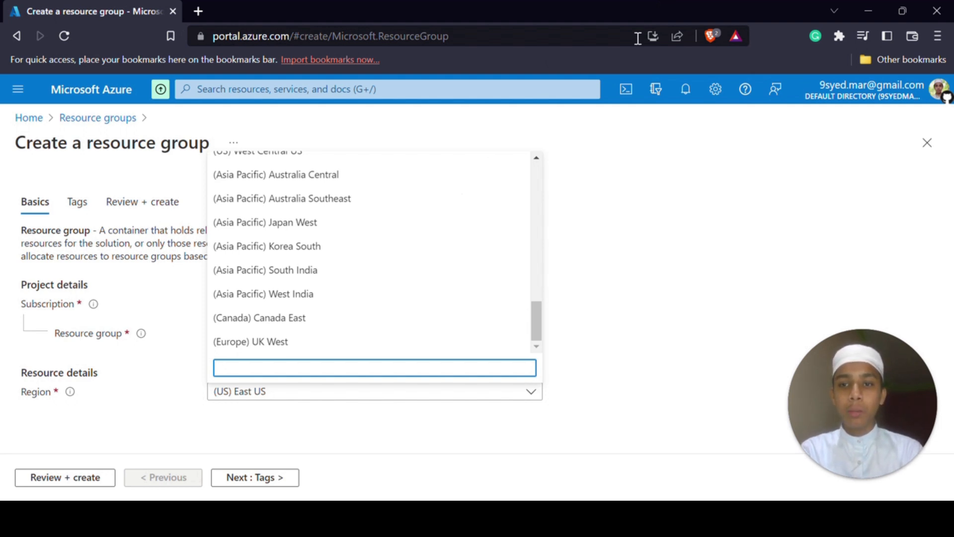
pyautogui.scroll(10, 386, 266)
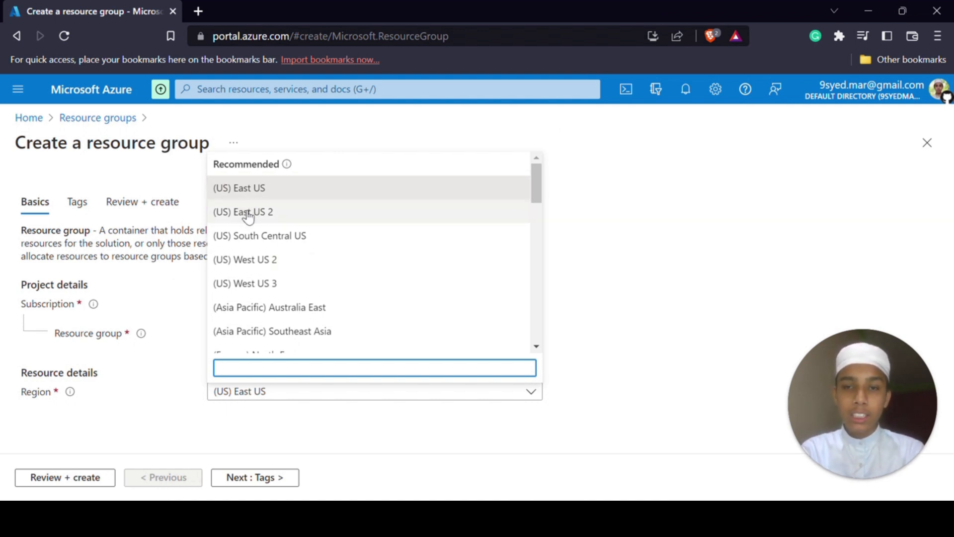
pyautogui.scroll(-1, 247, 214)
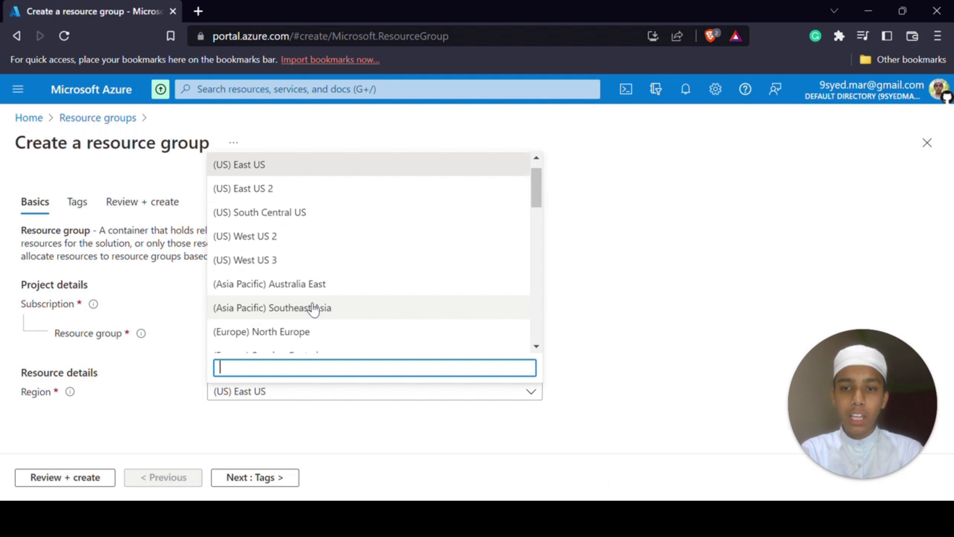
pyautogui.scroll(-15, 313, 309)
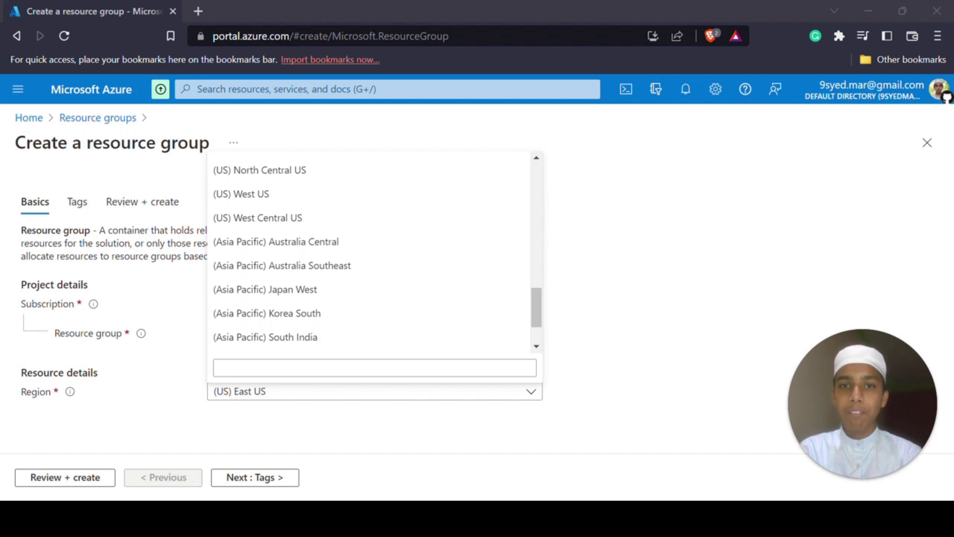
# Search the web for "microsoft azure data centers" in a new browser tab
pyautogui.click(448, 6)
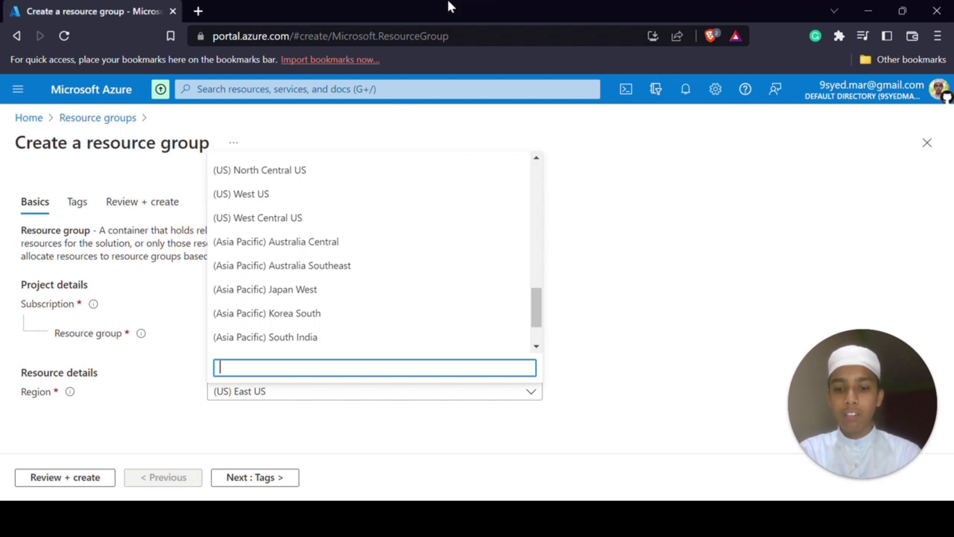
pyautogui.hotkey('ctrl', 't')
pyautogui.write('mi')
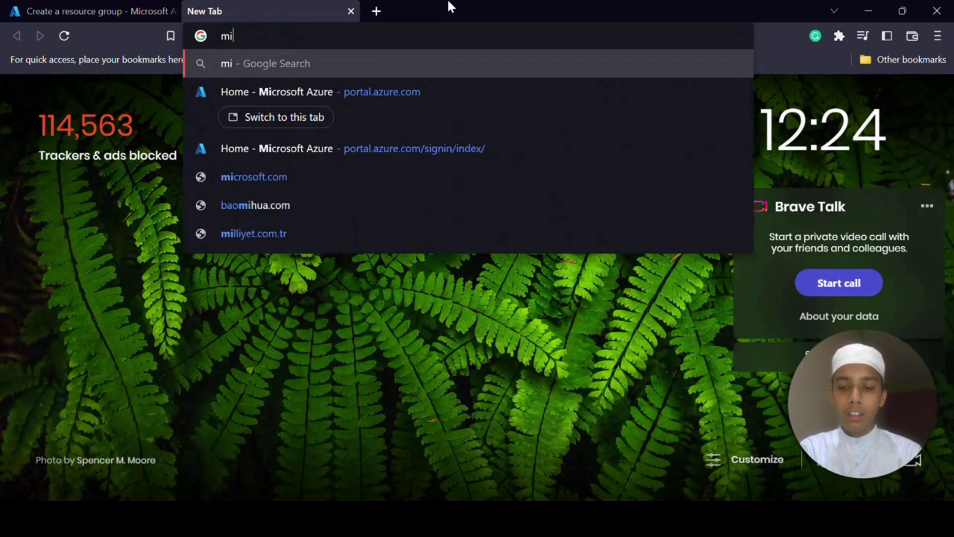
pyautogui.write('croso')
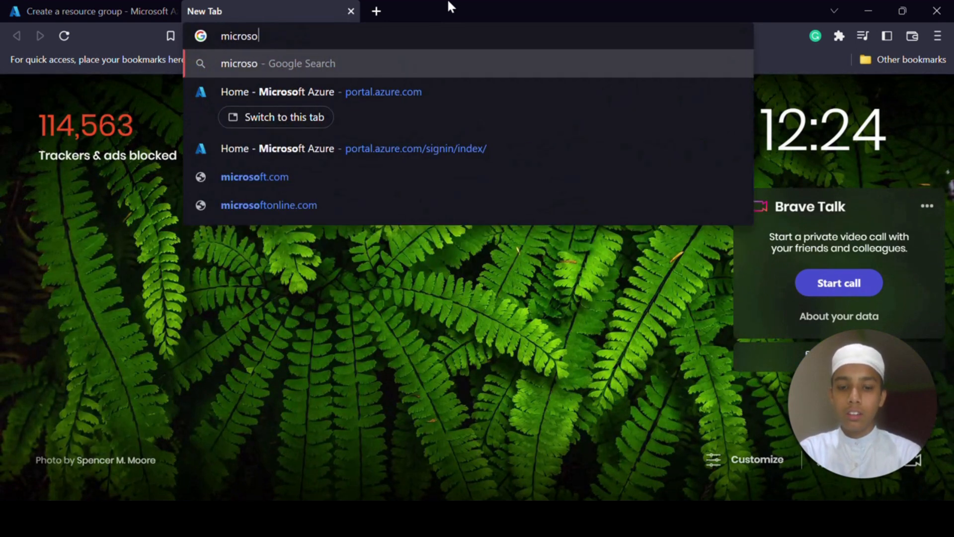
pyautogui.write('ft azure ')
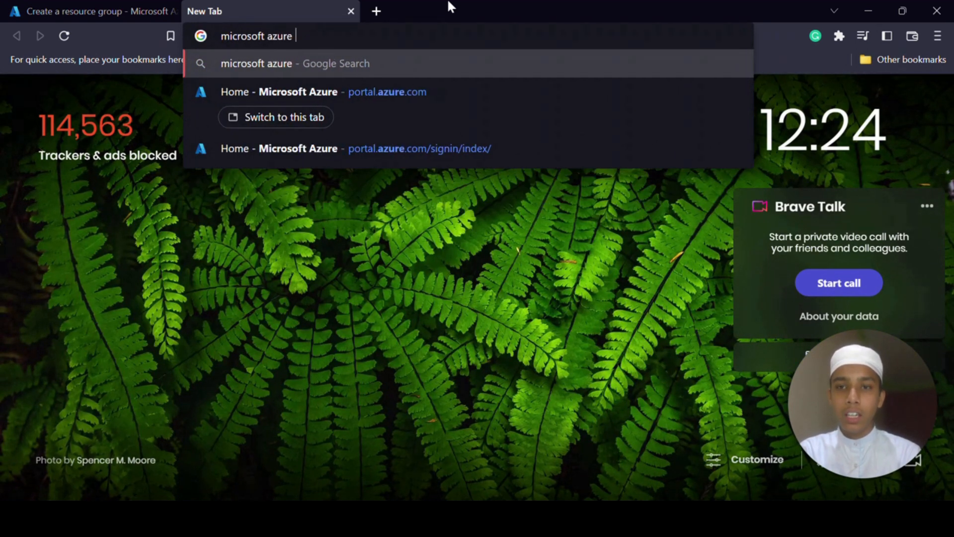
pyautogui.write('data c')
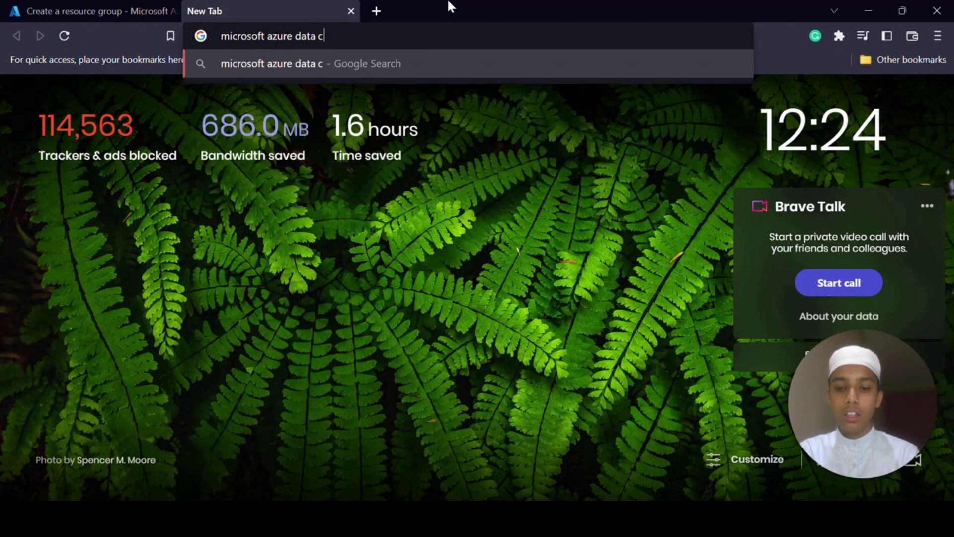
pyautogui.write('enters')
pyautogui.press('Return')
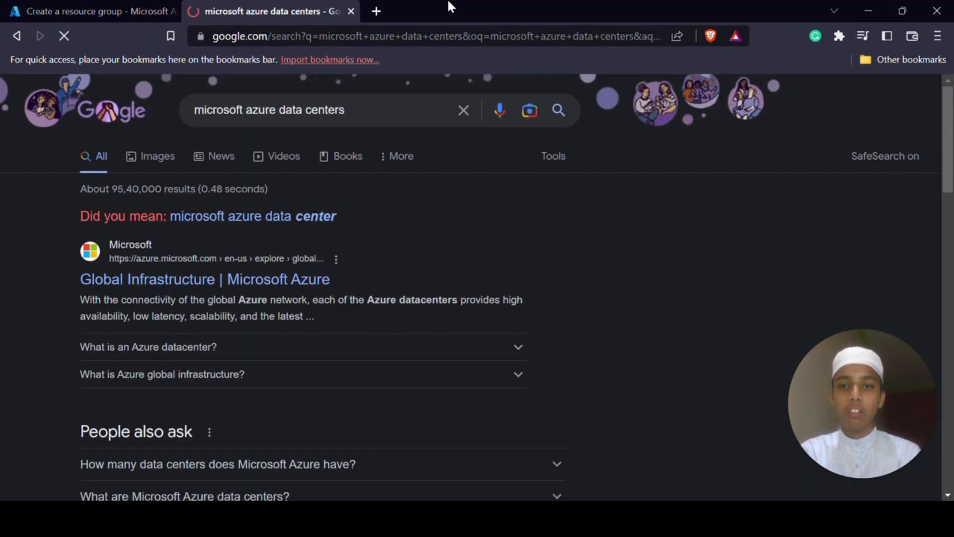
# Refine the search to "microsoft azure data center locations" and open Microsoft's Azure geographies page in its own tab
pyautogui.click(411, 109)
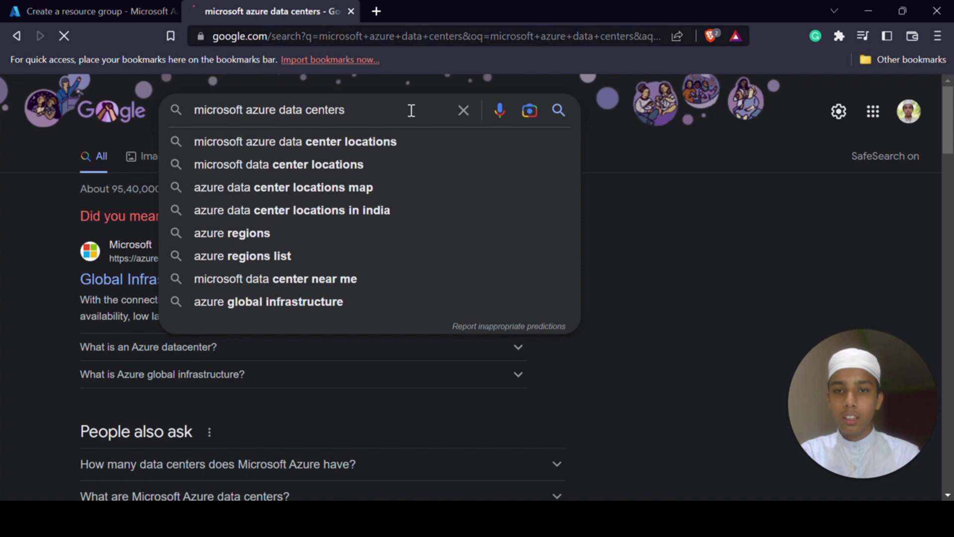
pyautogui.click(395, 153)
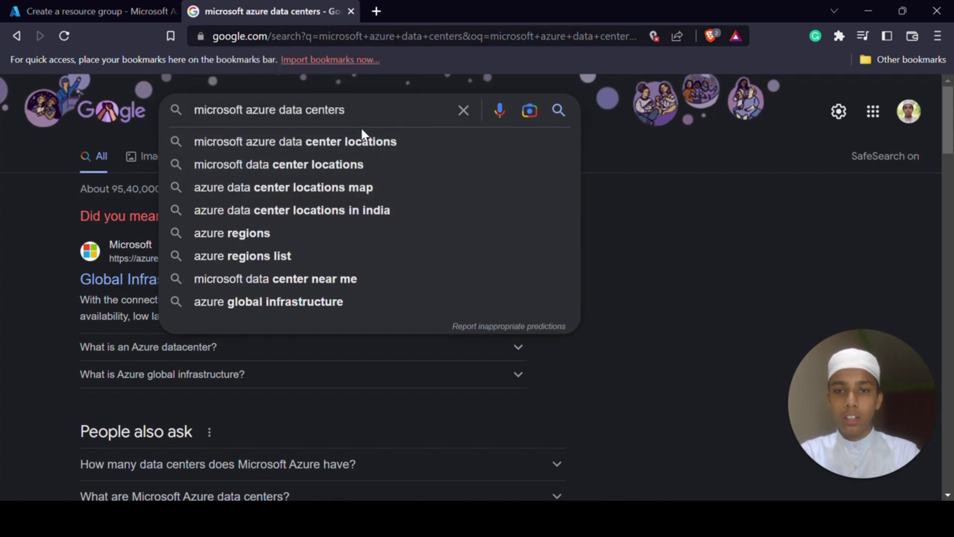
pyautogui.click(371, 141)
pyautogui.middleClick(346, 254)
pyautogui.click(481, 11)
pyautogui.scroll(-10, 407, 271)
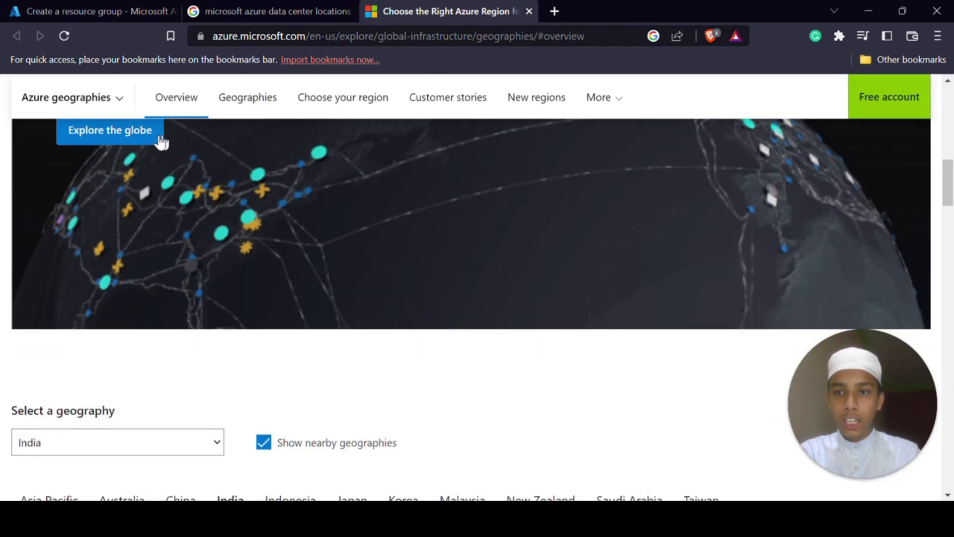
# Start the Explore the globe experience from the Azure geographies page and close the search results tab
pyautogui.click(111, 138)
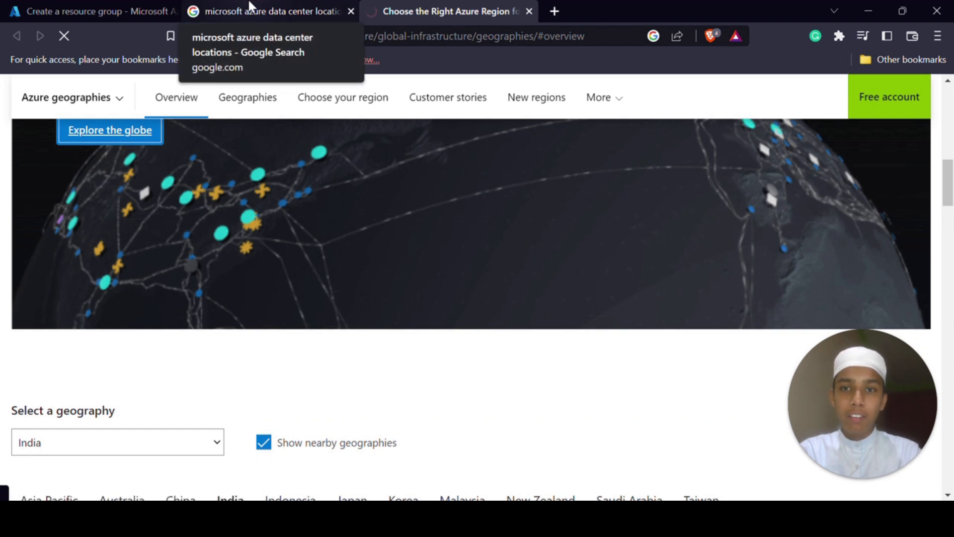
pyautogui.click(248, 1)
pyautogui.hotkey('ctrl', 'w')
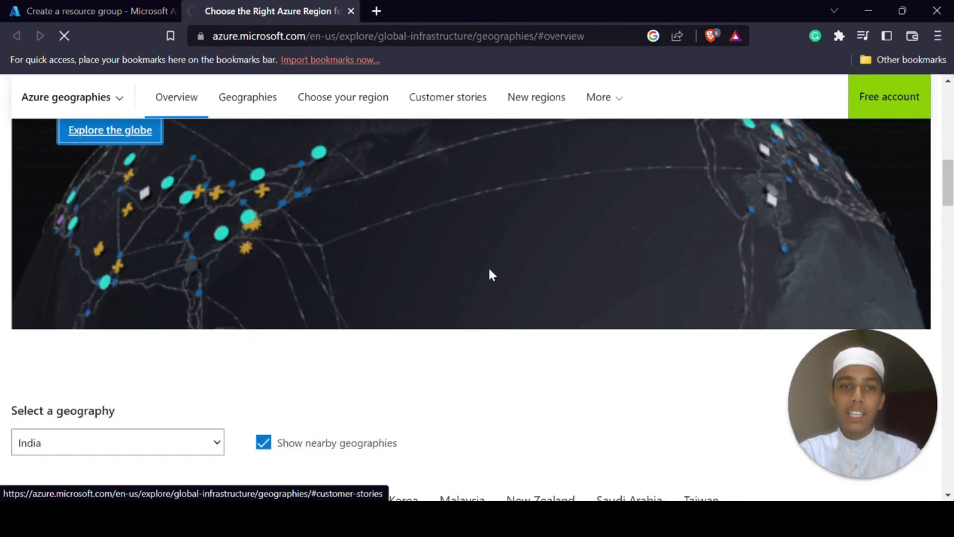
# Examine the India geography's region table, including locations, year opened and availability zones
pyautogui.scroll(3, 492, 275)
pyautogui.scroll(-10, 492, 275)
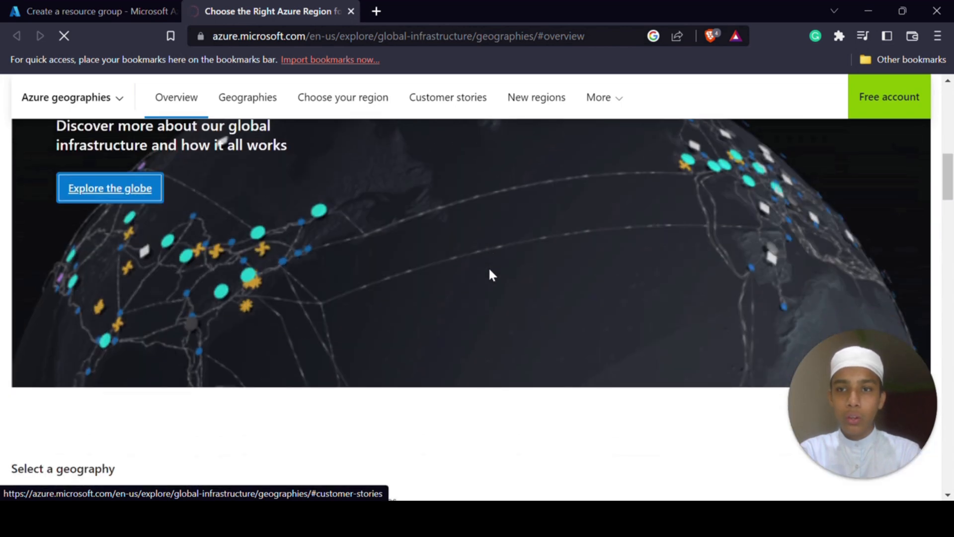
pyautogui.scroll(-1, 490, 275)
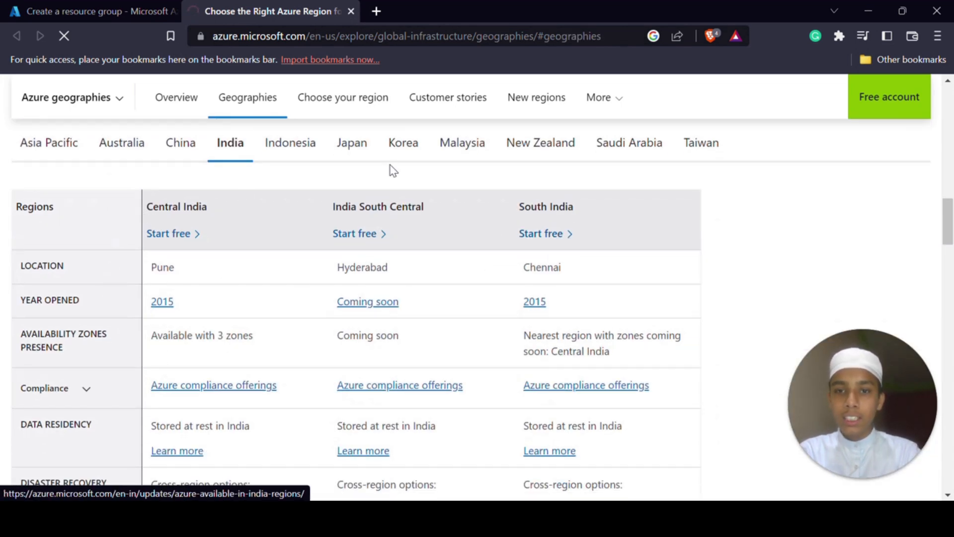
pyautogui.scroll(-1, 391, 170)
pyautogui.scroll(12, 393, 170)
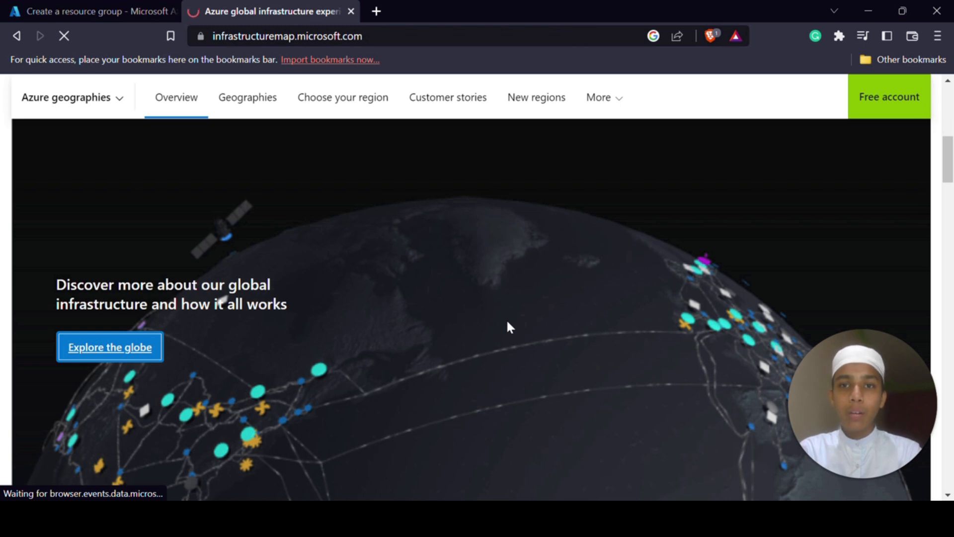
# Return to the resource group form and set its region to (US) West US 2
pyautogui.scroll(-2, 507, 322)
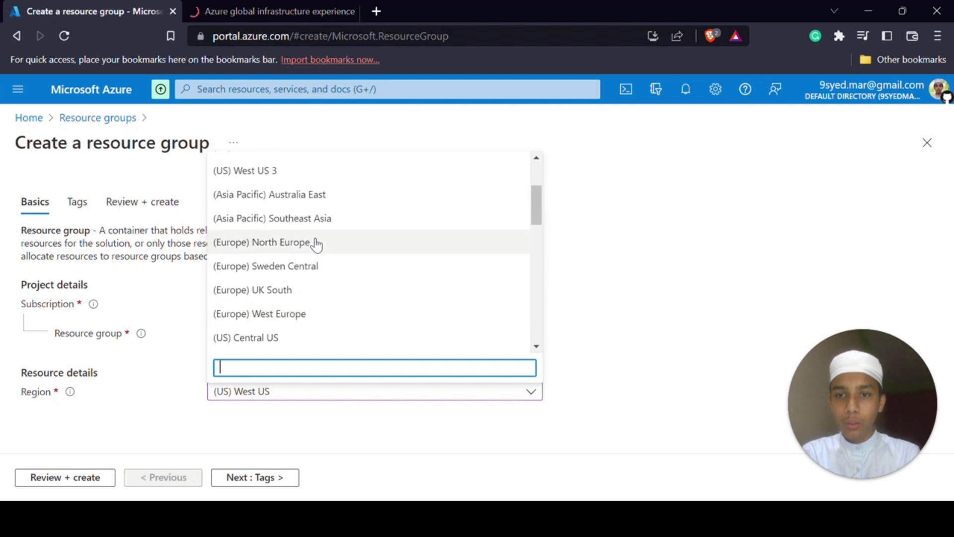
pyautogui.scroll(1, 317, 244)
pyautogui.scroll(1, 316, 243)
pyautogui.click(316, 219)
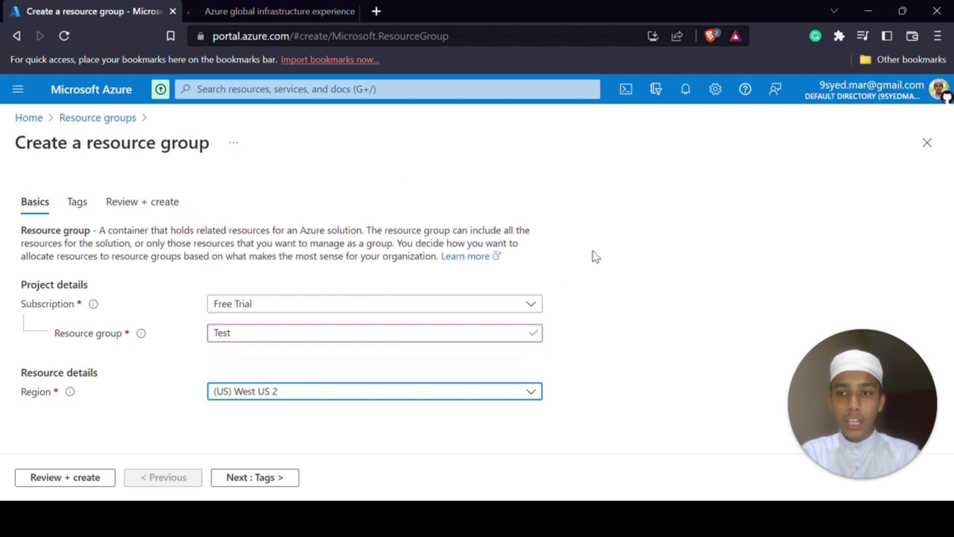
# Leave the resource group's tags empty and proceed to the review of its settings
pyautogui.click(264, 484)
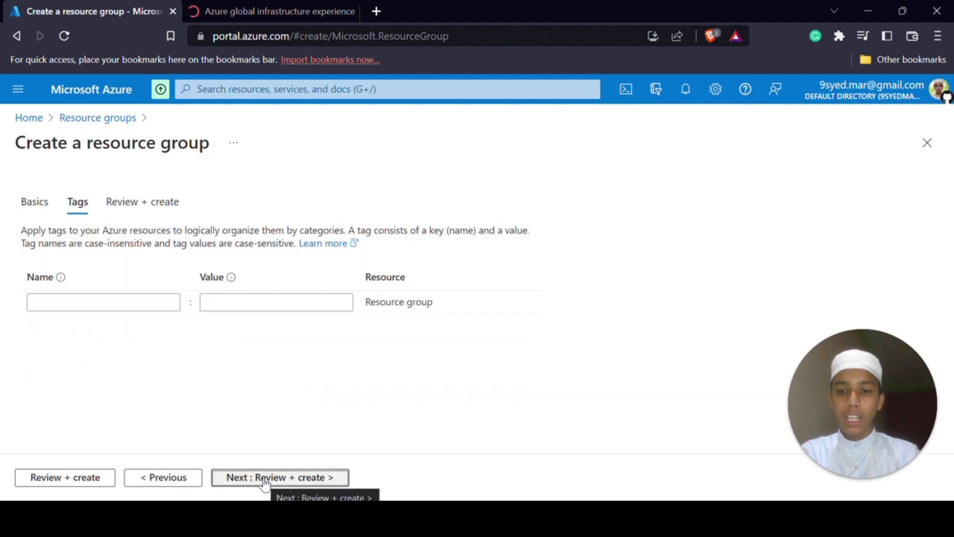
pyautogui.click(135, 305)
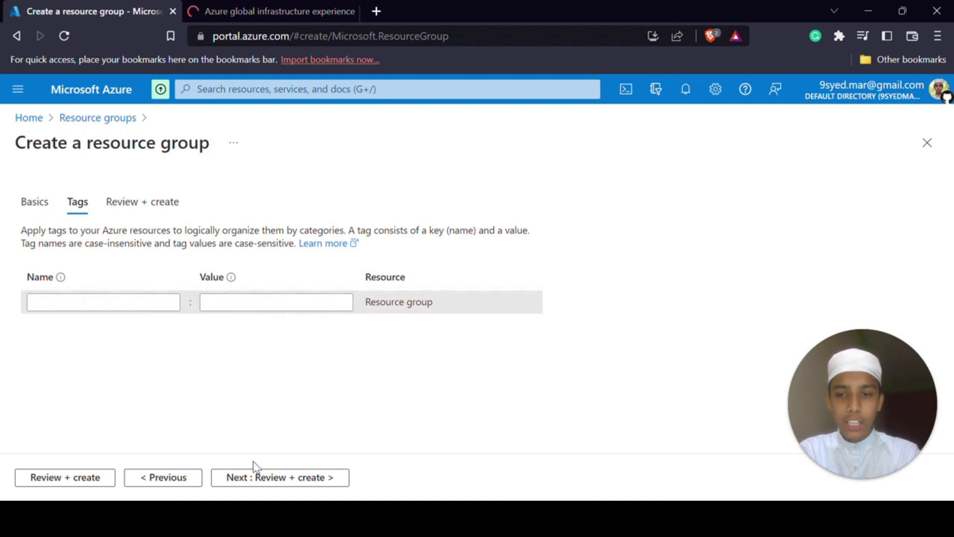
pyautogui.click(262, 478)
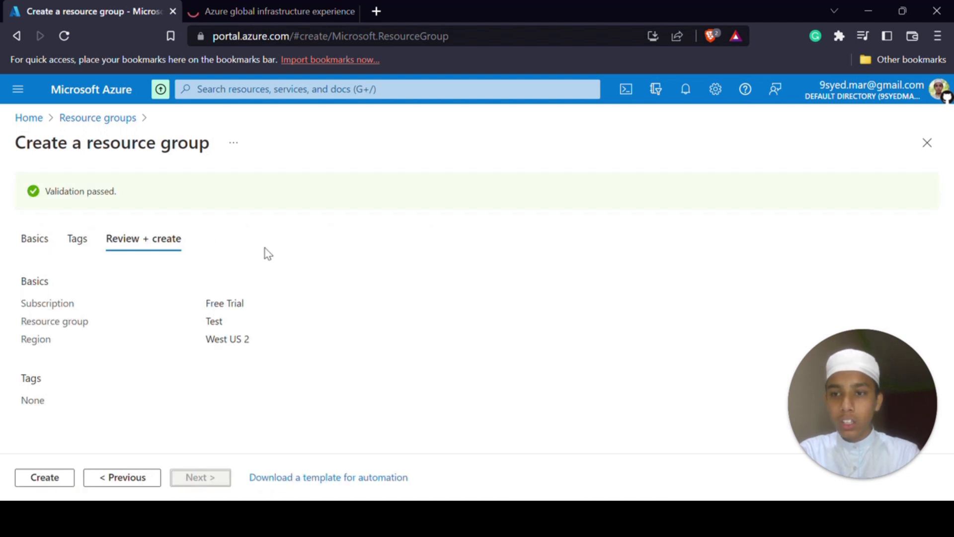
# Check whether the Azure infrastructure globe has loaded, and review the resource group's subscription, name and region
pyautogui.click(255, 7)
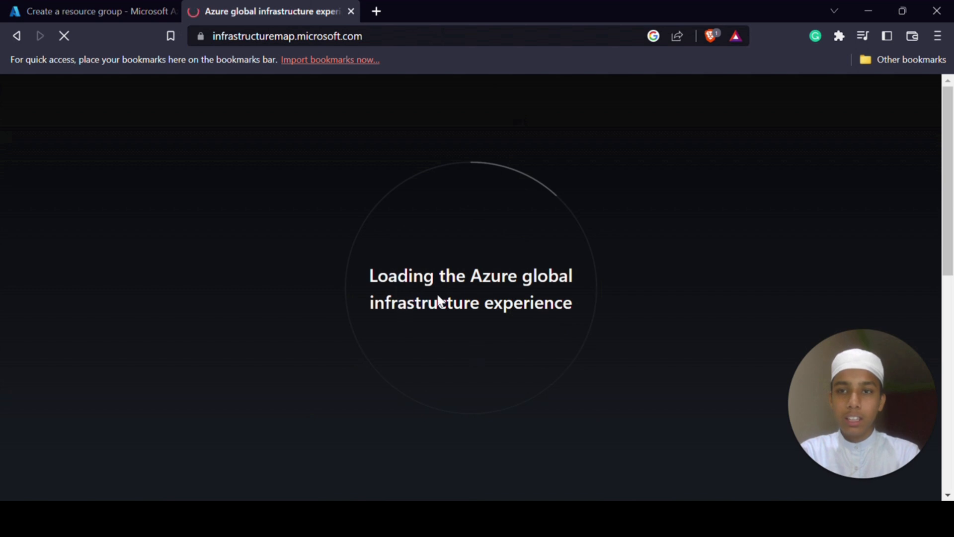
pyautogui.click(17, 6)
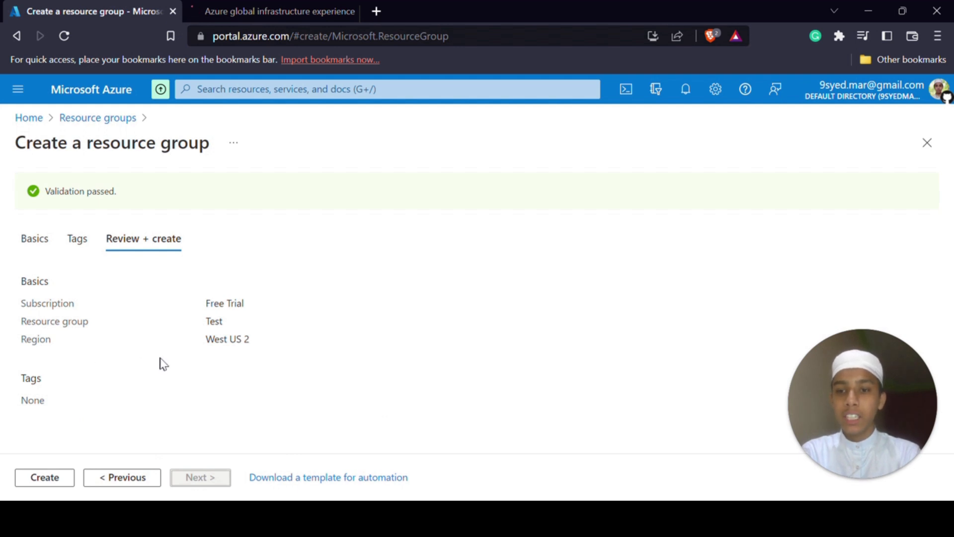
pyautogui.doubleClick(213, 322)
pyautogui.click(348, 342)
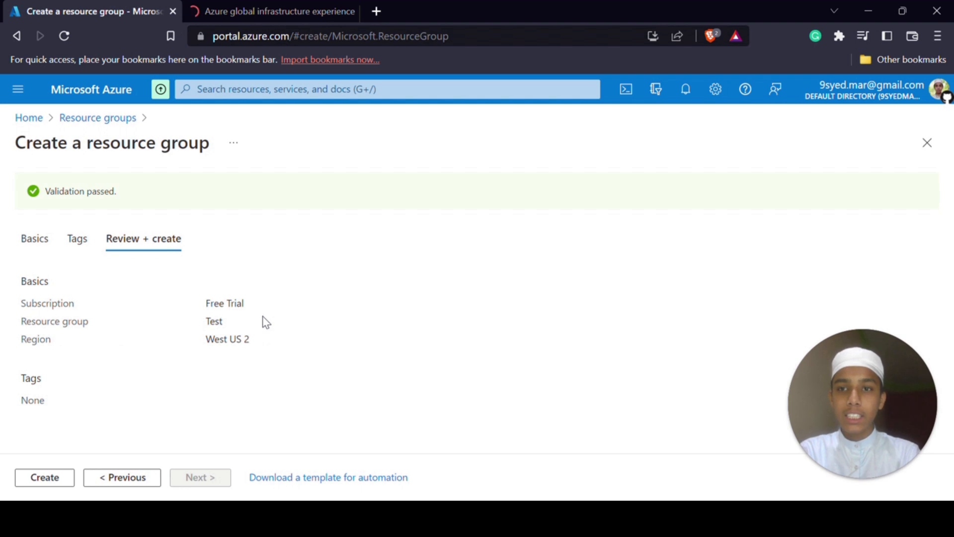
pyautogui.click(238, 7)
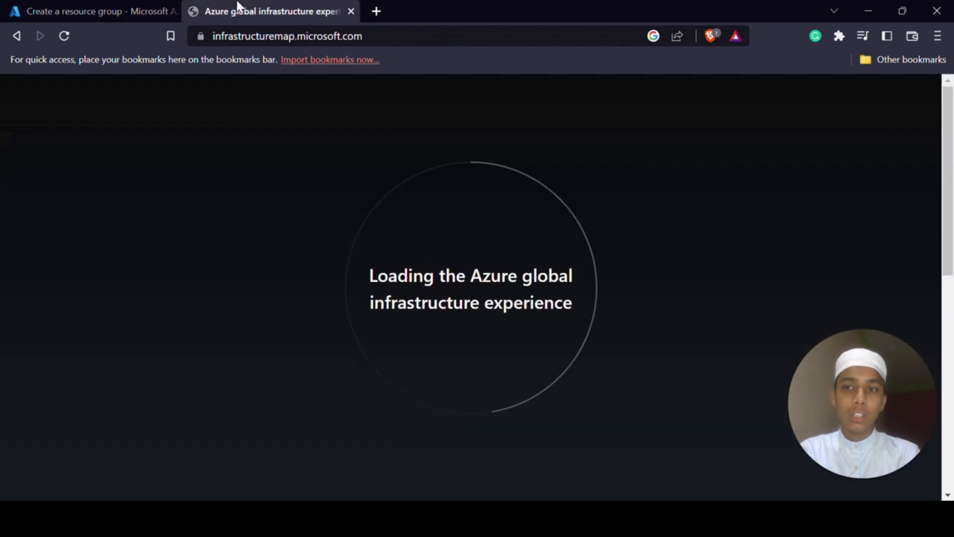
pyautogui.click(42, 10)
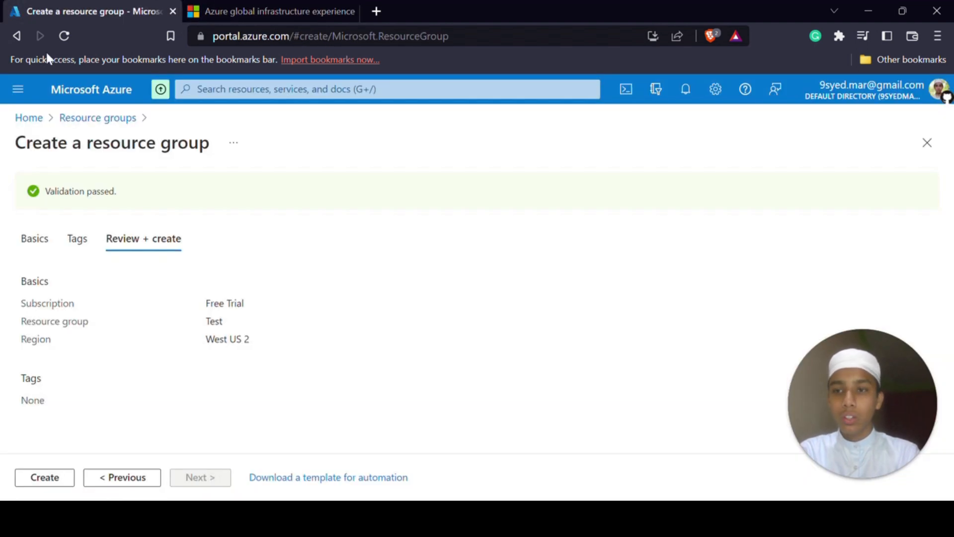
# Leave the creation form for the portal home and open the Resource groups page by searching for "resource"
pyautogui.click(29, 118)
pyautogui.scroll(-7, 364, 234)
pyautogui.scroll(7, 365, 234)
pyautogui.click(368, 91)
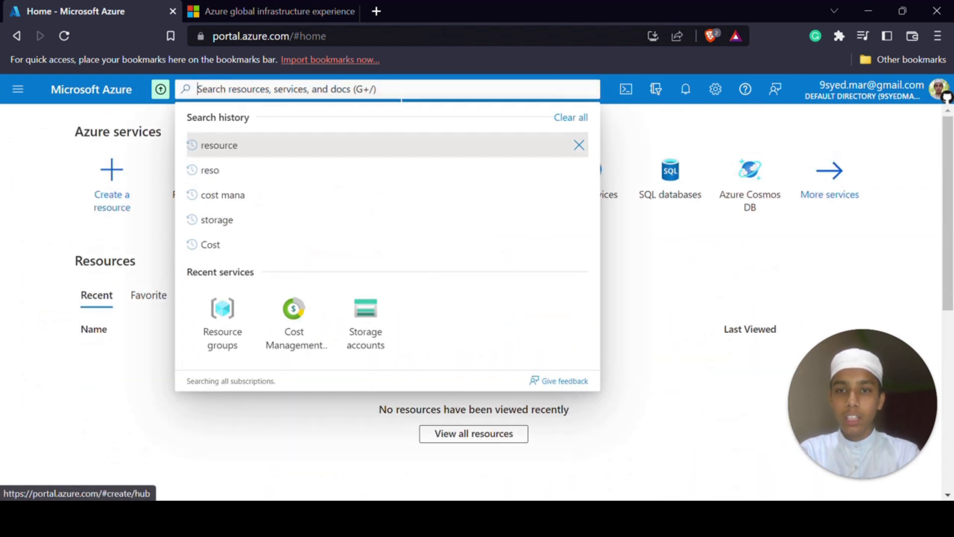
pyautogui.click(211, 151)
pyautogui.click(235, 212)
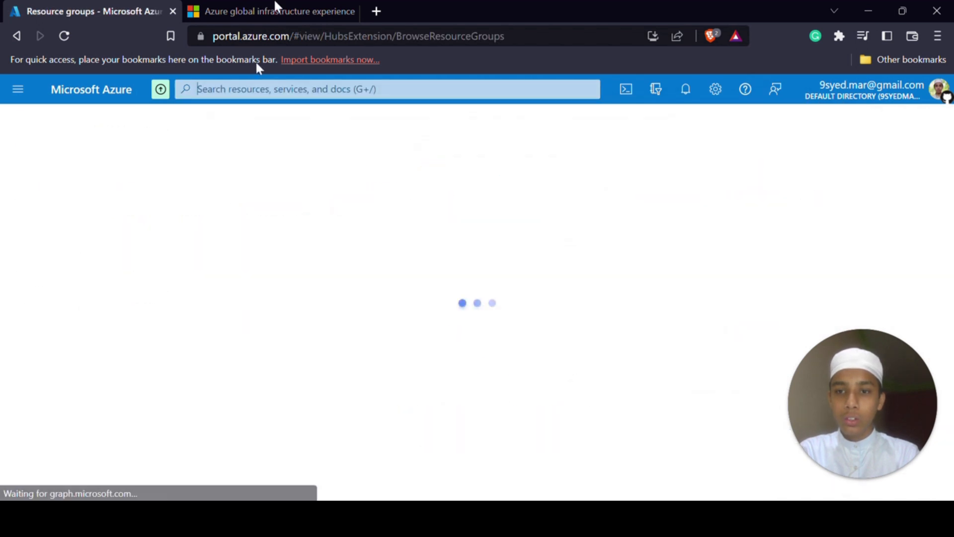
pyautogui.click(278, 3)
pyautogui.click(57, 1)
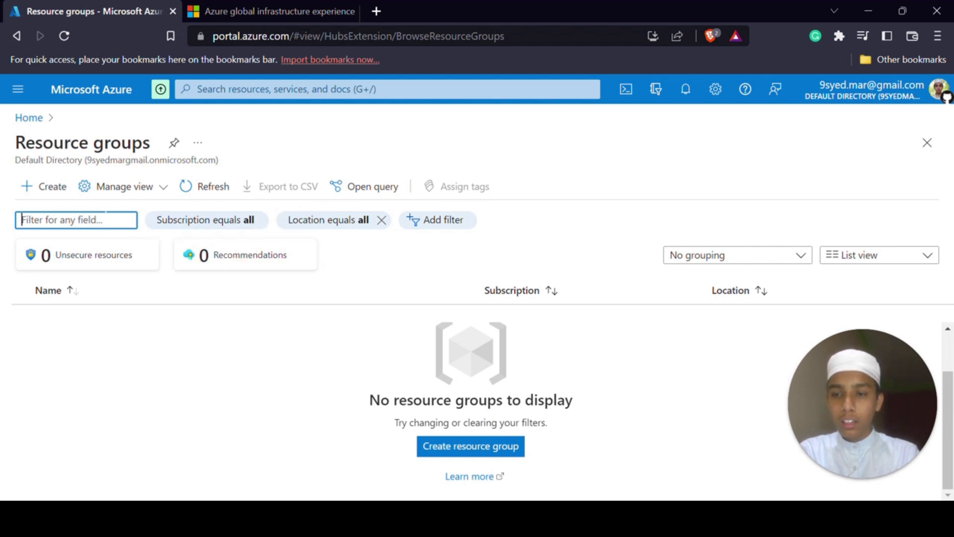
# Return to the portal home, open the Create a resource page and look through its popular services and Marketplace products
pyautogui.click(35, 120)
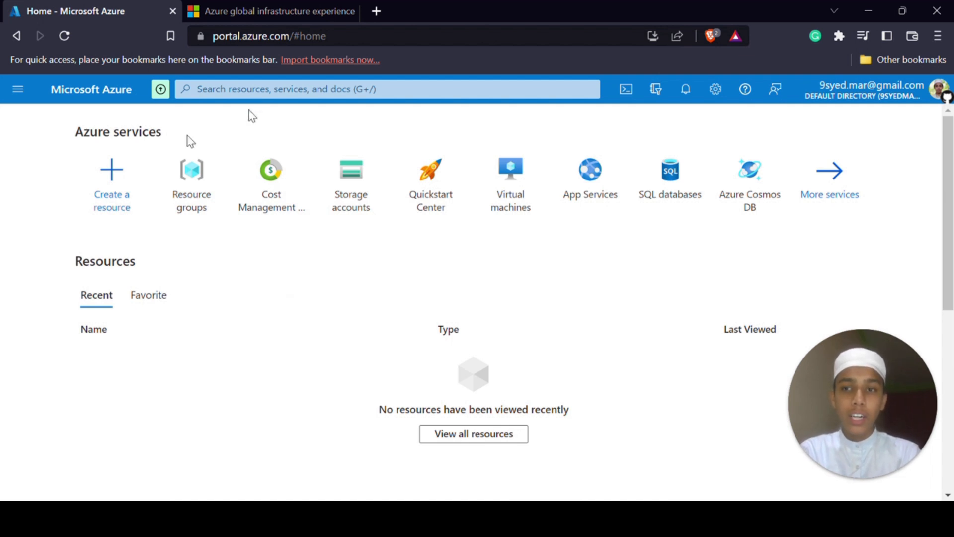
pyautogui.click(119, 173)
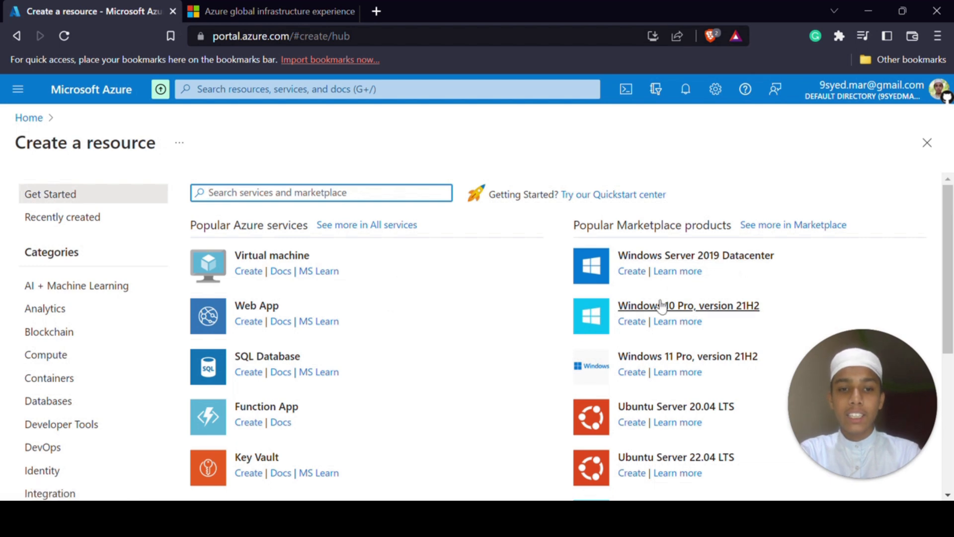
pyautogui.scroll(-3, 698, 308)
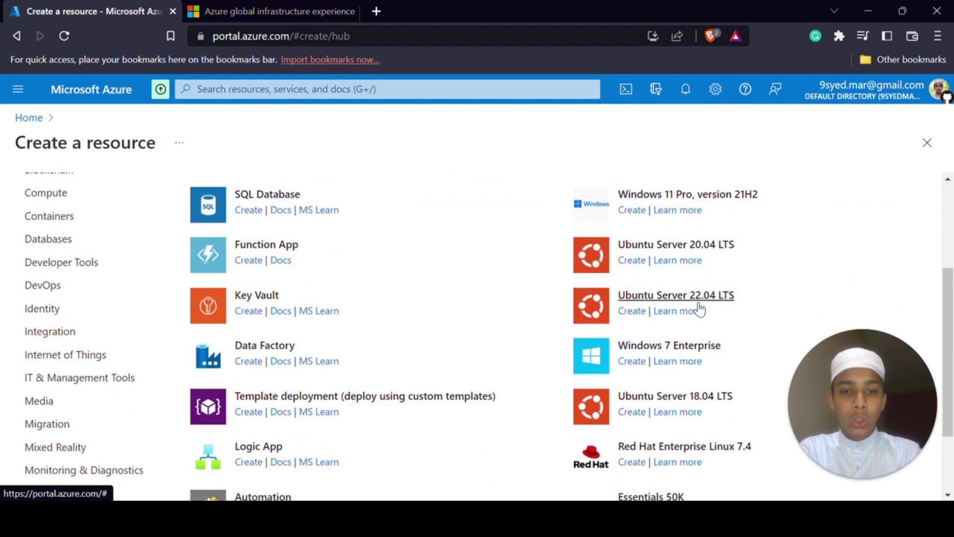
pyautogui.scroll(-2, 699, 309)
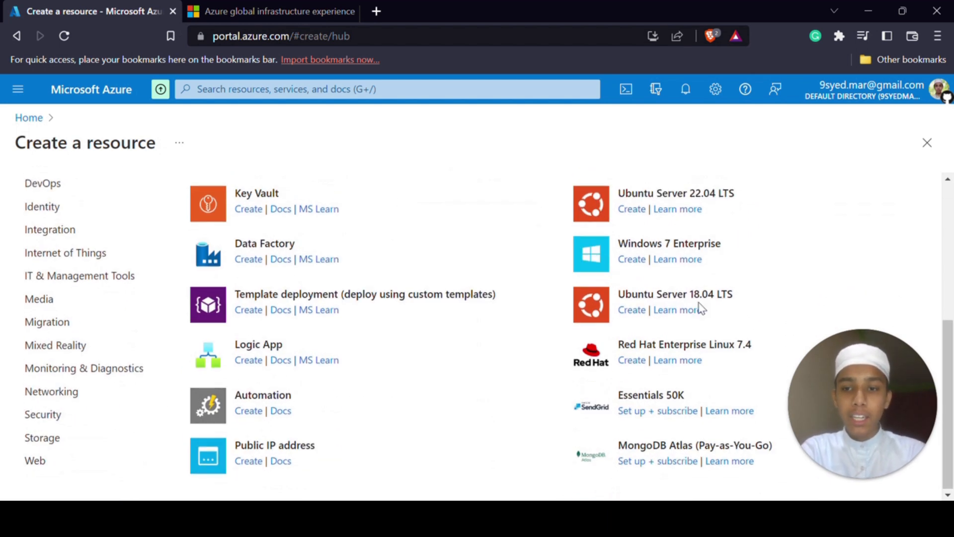
# View the Azure global infrastructure intro, pausing and resuming its playback, and close that page
pyautogui.click(326, 3)
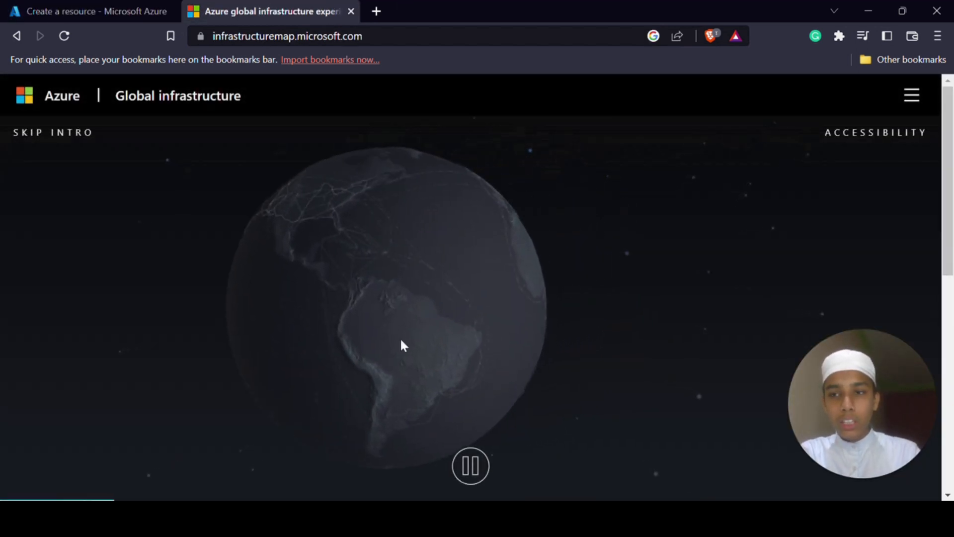
pyautogui.click(484, 468)
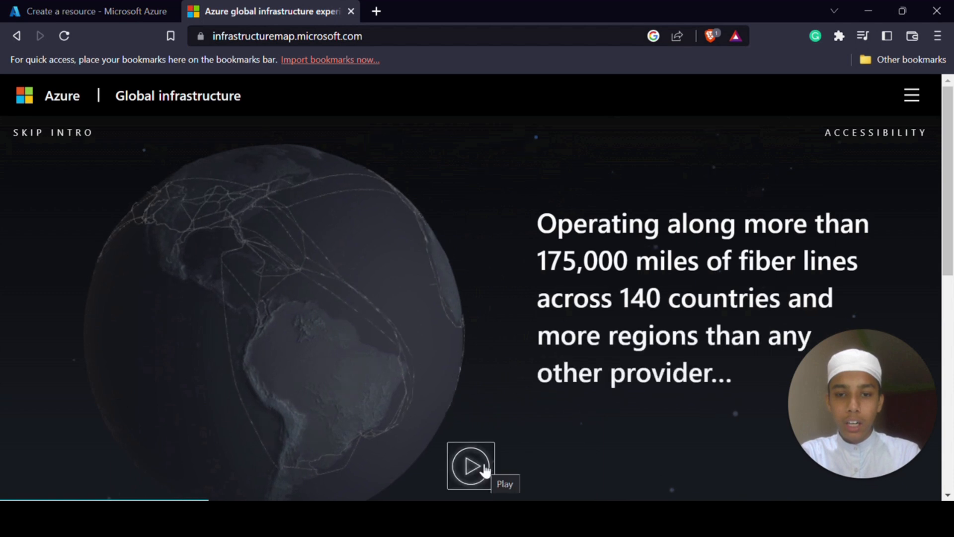
pyautogui.scroll(-5, 507, 282)
pyautogui.scroll(5, 508, 285)
pyautogui.hotkey('ctrl', 'a')
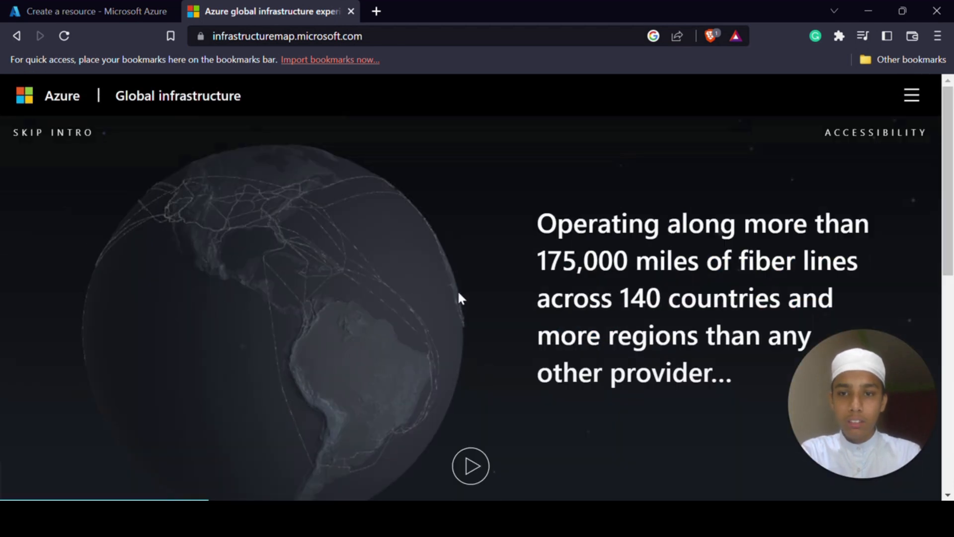
pyautogui.click(466, 464)
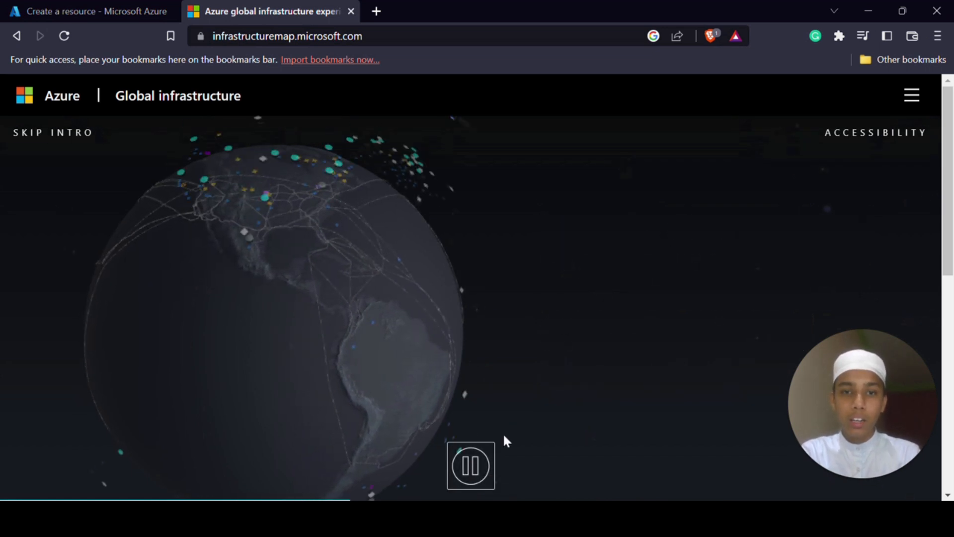
pyautogui.moveTo(332, 305); pyautogui.dragTo(213, 286)
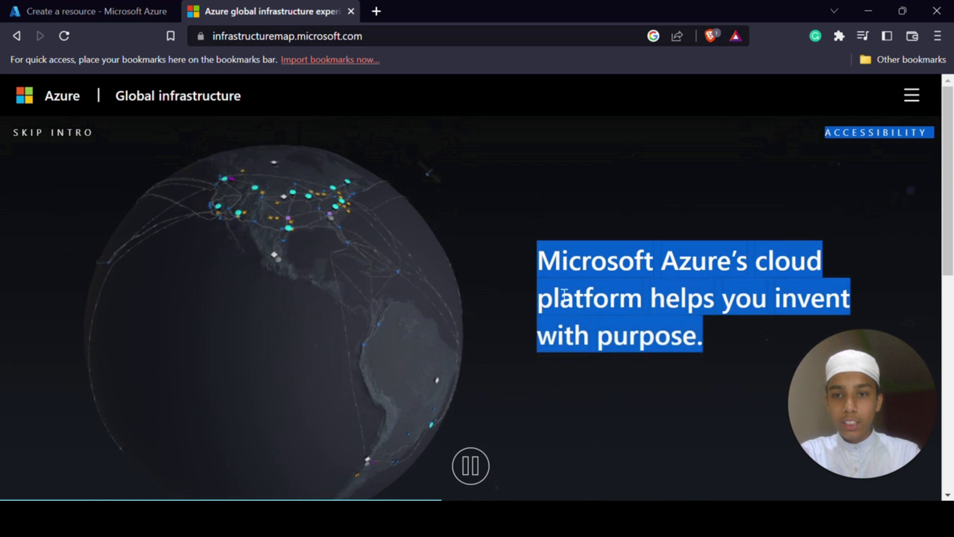
pyautogui.click(734, 280)
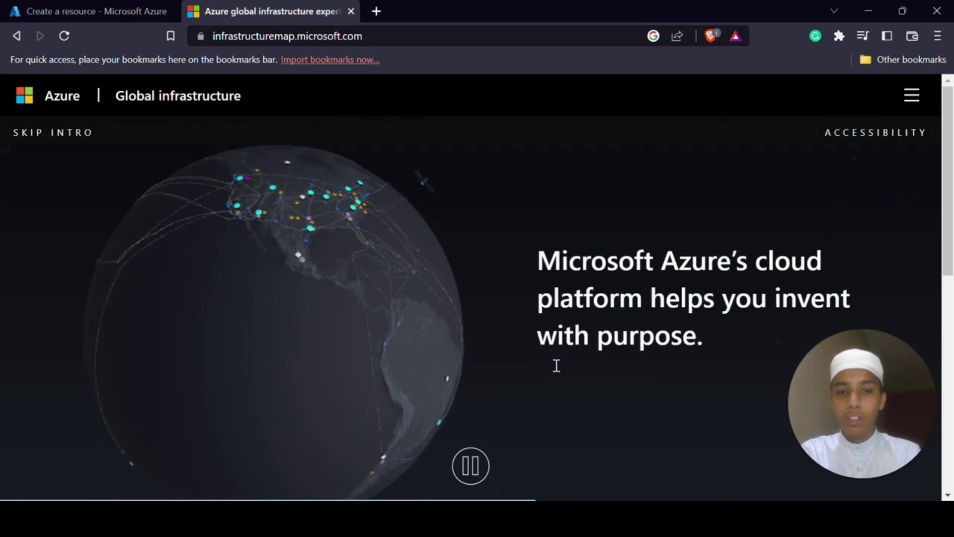
pyautogui.click(472, 472)
pyautogui.click(465, 470)
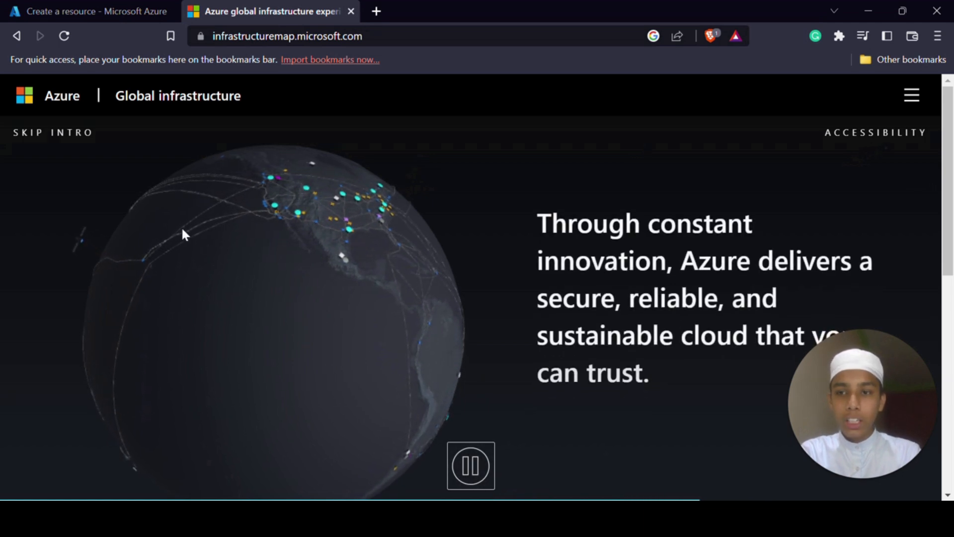
pyautogui.click(349, 13)
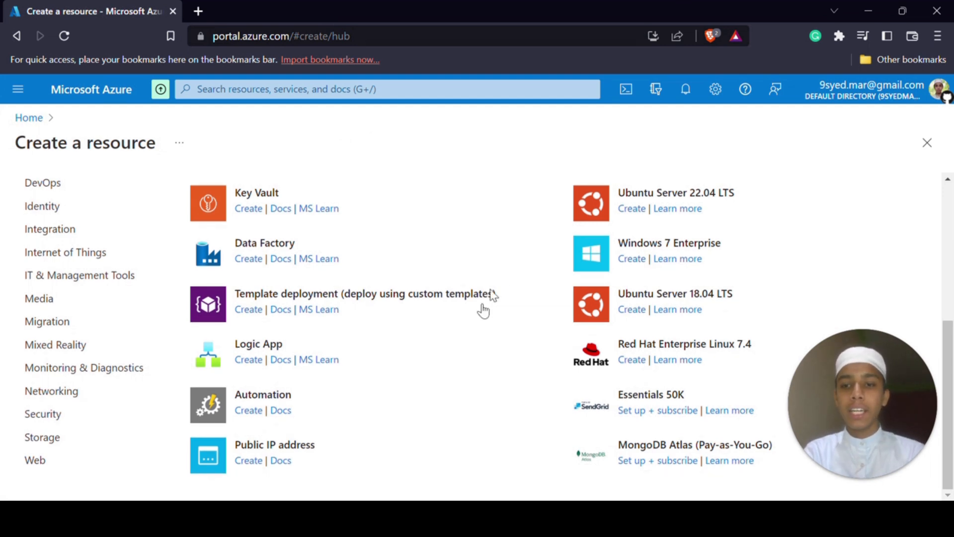
# Examine the range of categories, Azure services and Marketplace products offered on the Create a resource page
pyautogui.scroll(5, 513, 192)
pyautogui.scroll(-4, 513, 192)
pyautogui.scroll(4, 512, 192)
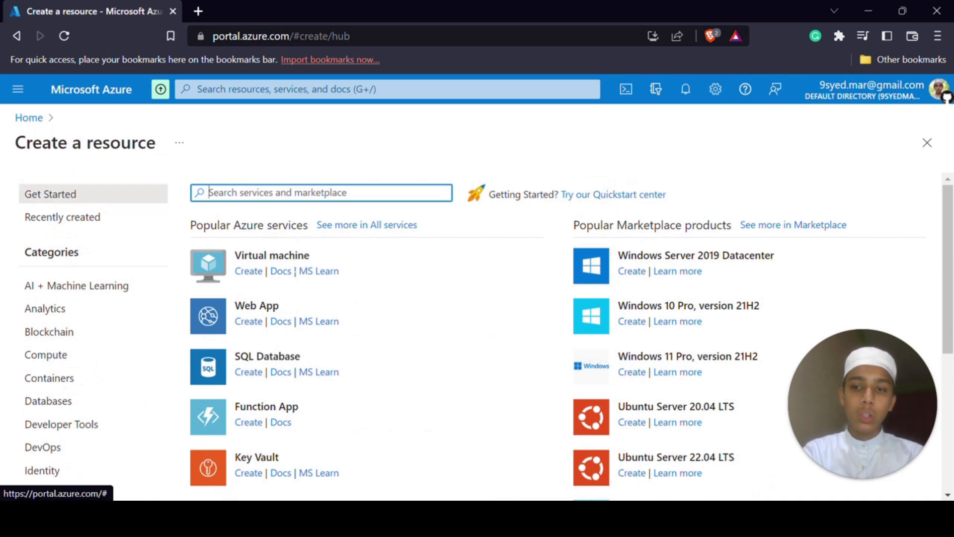
pyautogui.scroll(-3, 281, 361)
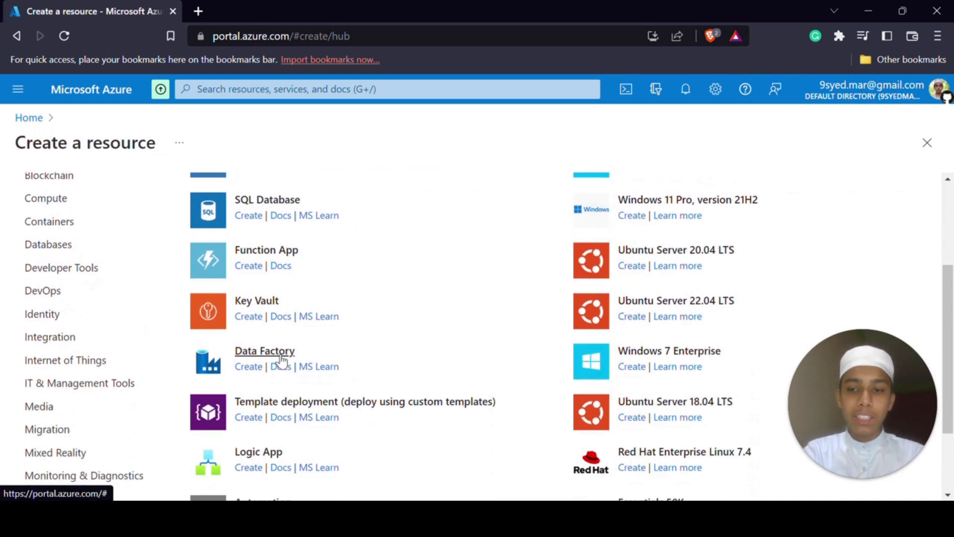
pyautogui.scroll(-2, 281, 362)
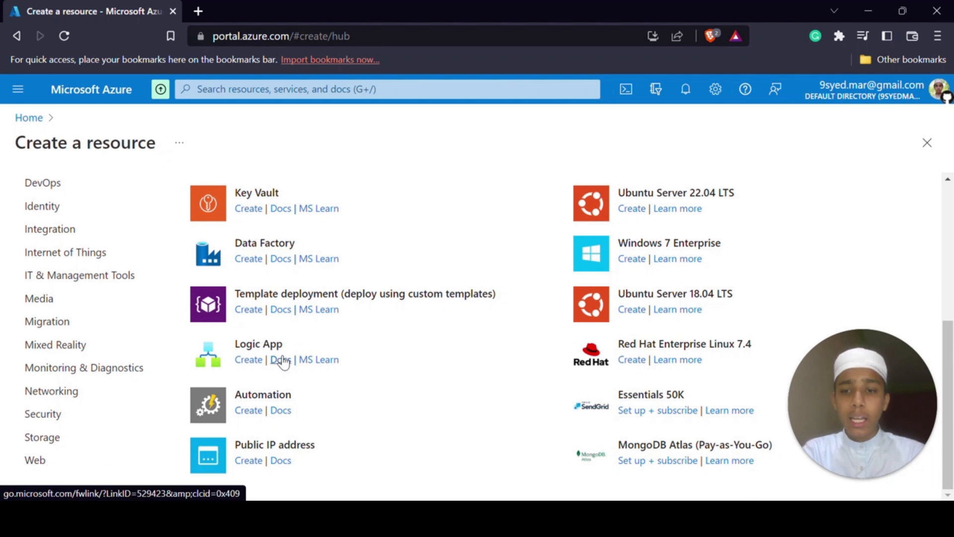
pyautogui.scroll(5, 281, 361)
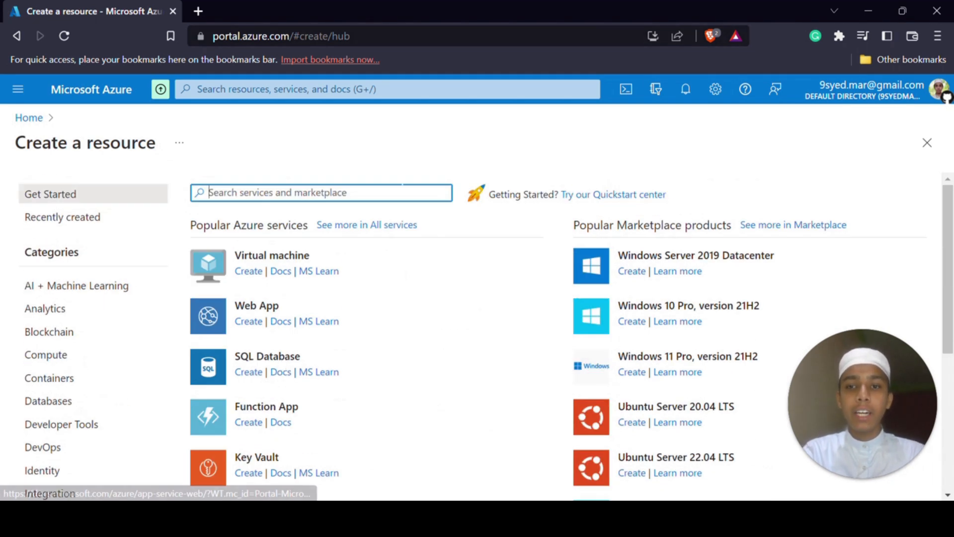
# Search the services and marketplace for "ubuntu" and browse the matching offers
pyautogui.write('b')
pyautogui.press('BackSpace')
pyautogui.write('u')
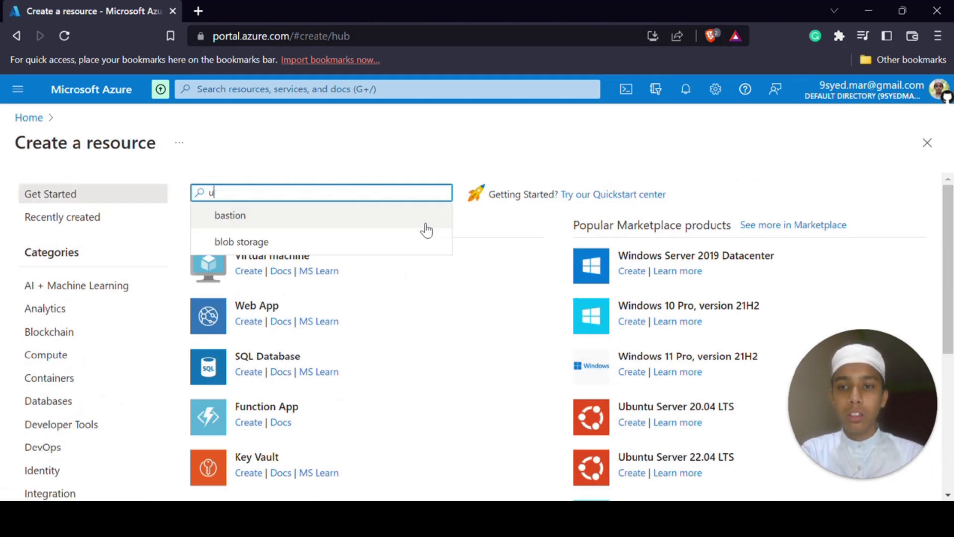
pyautogui.write('buntu')
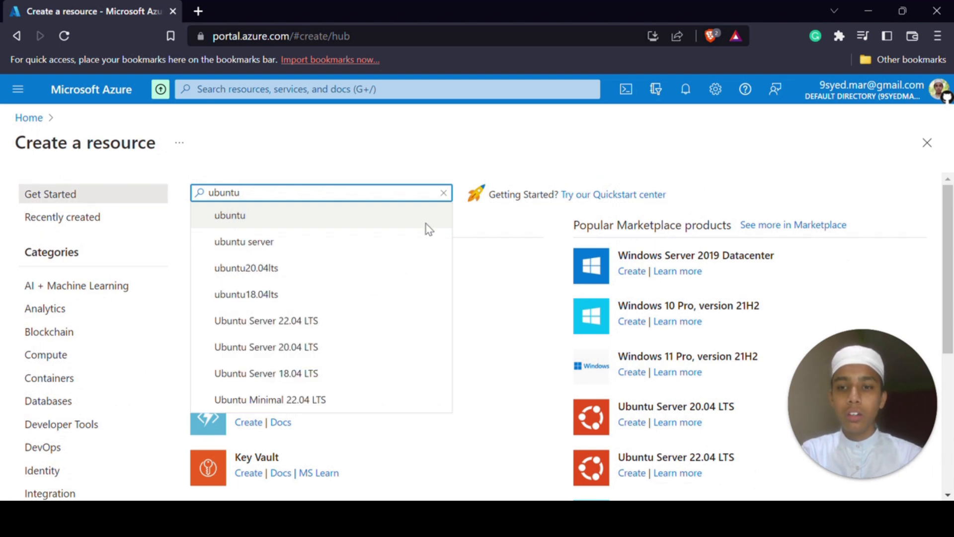
pyautogui.click(426, 227)
pyautogui.scroll(-3, 456, 229)
pyautogui.scroll(3, 456, 230)
pyautogui.scroll(-2, 427, 278)
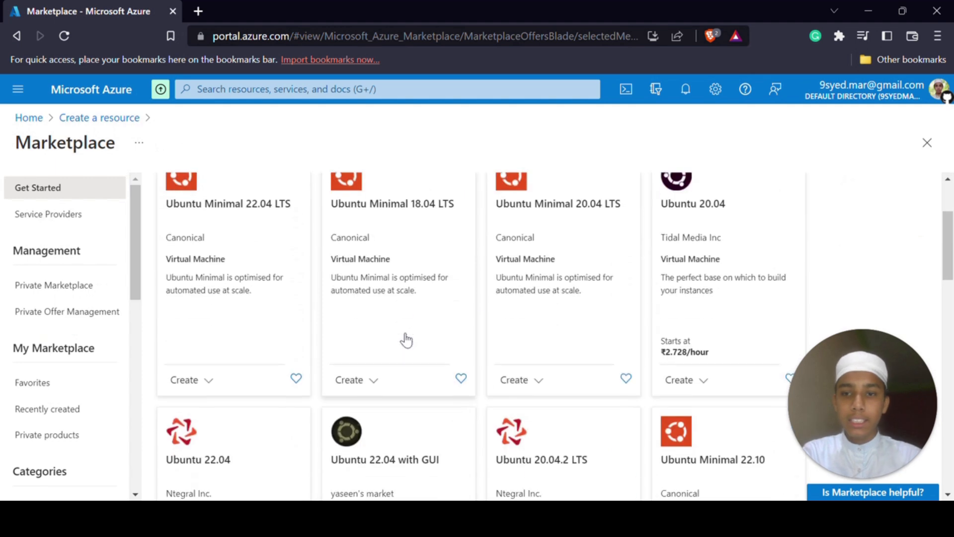
pyautogui.scroll(-2, 480, 253)
pyautogui.scroll(4, 480, 254)
# Search the Marketplace for "macos", browse the offers and clear the search
pyautogui.hotkey('ctrl', 'a')
pyautogui.write('ma')
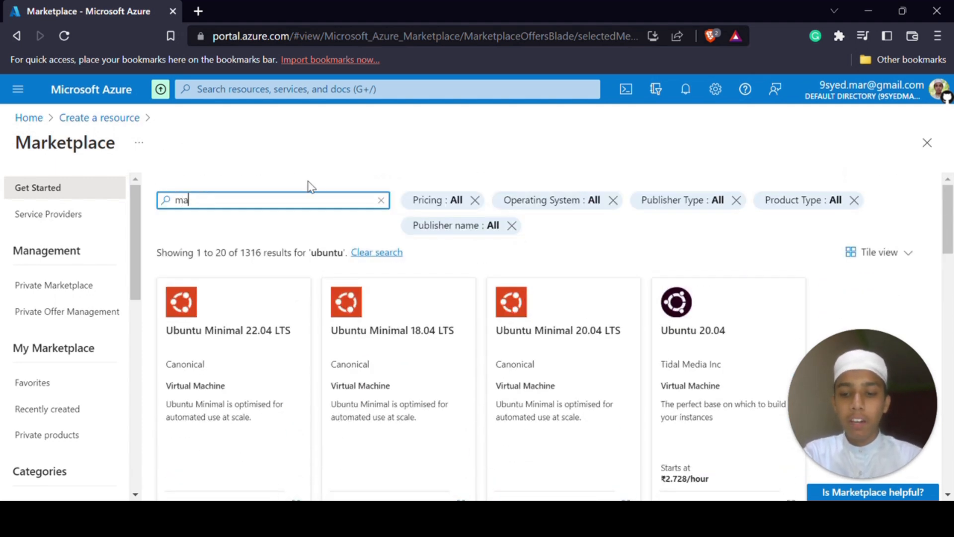
pyautogui.write('x')
pyautogui.press('BackSpace')
pyautogui.write('cos')
pyautogui.press('Return')
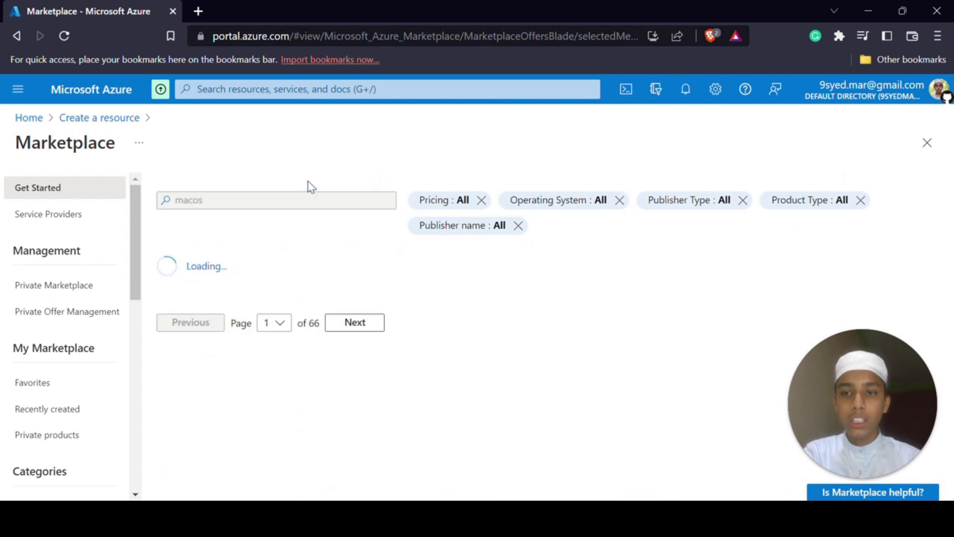
pyautogui.scroll(-2, 315, 248)
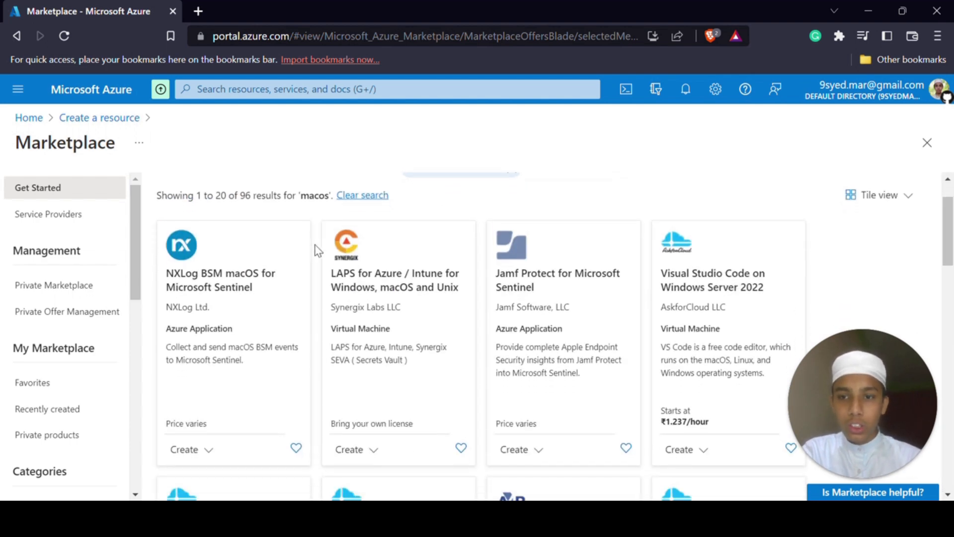
pyautogui.scroll(-15, 315, 249)
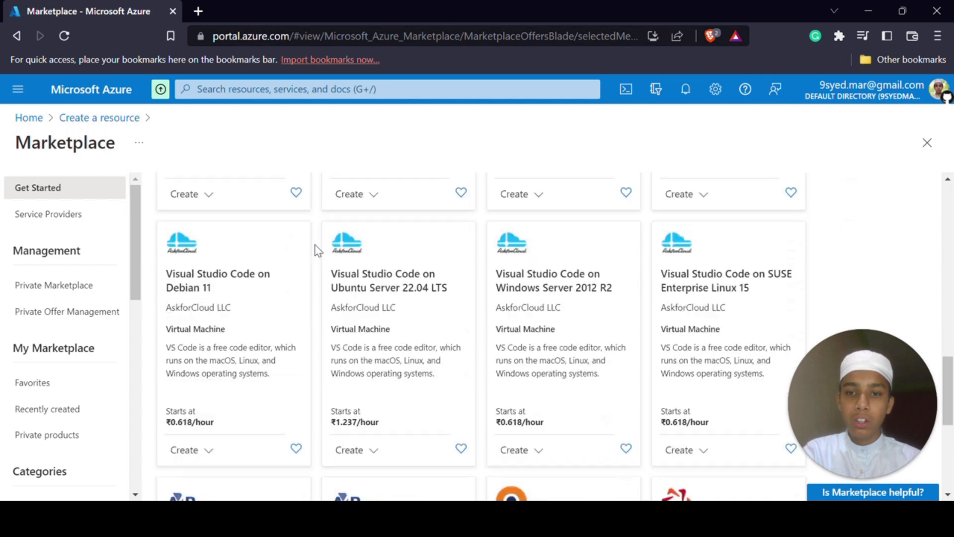
pyautogui.scroll(15, 315, 249)
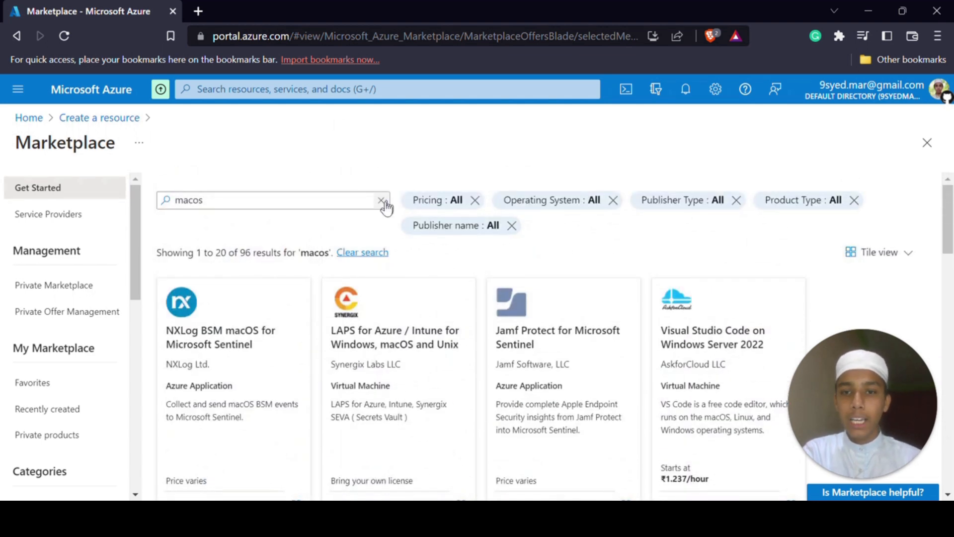
pyautogui.click(383, 200)
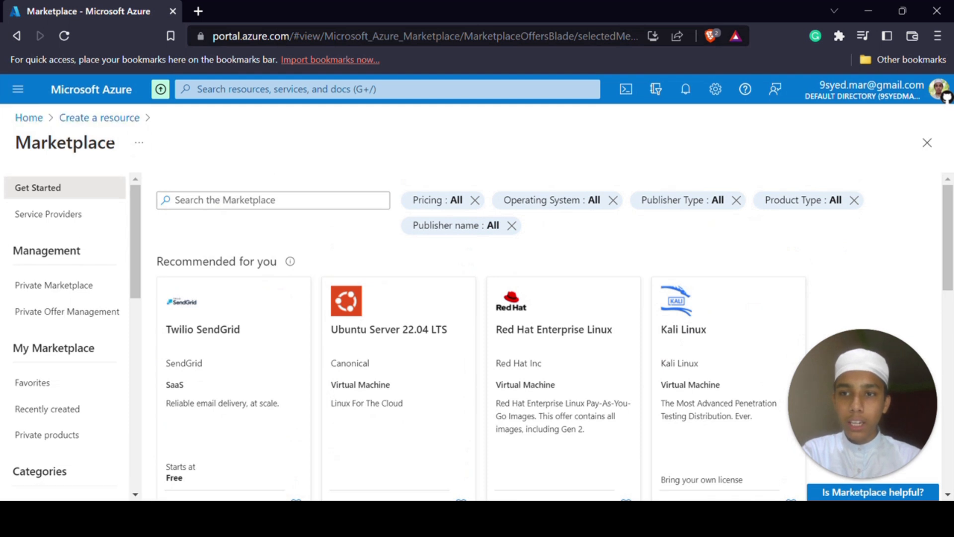
# Go back to Create a resource, search for "storage account" and open Microsoft's Storage account offer
pyautogui.click(119, 119)
pyautogui.doubleClick(335, 192)
pyautogui.press('BackSpace')
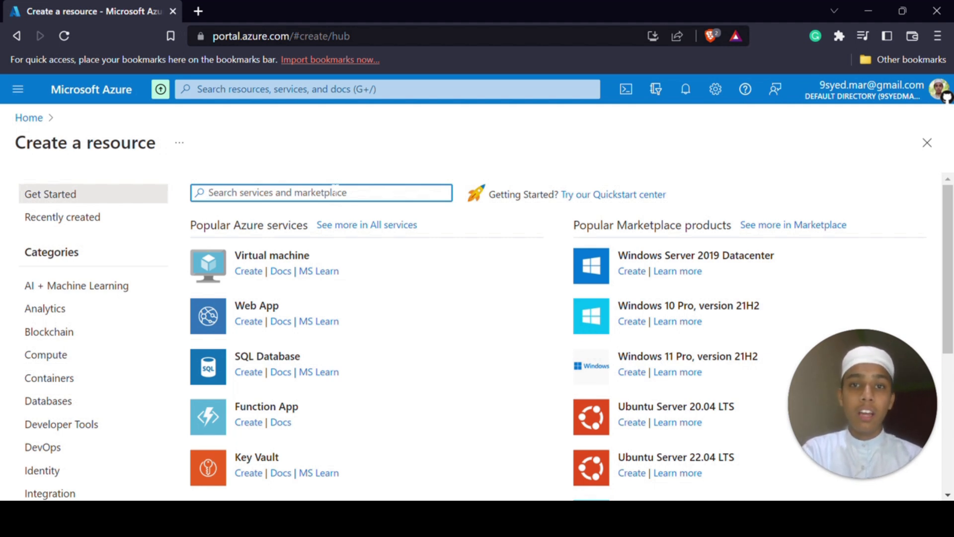
pyautogui.write('st')
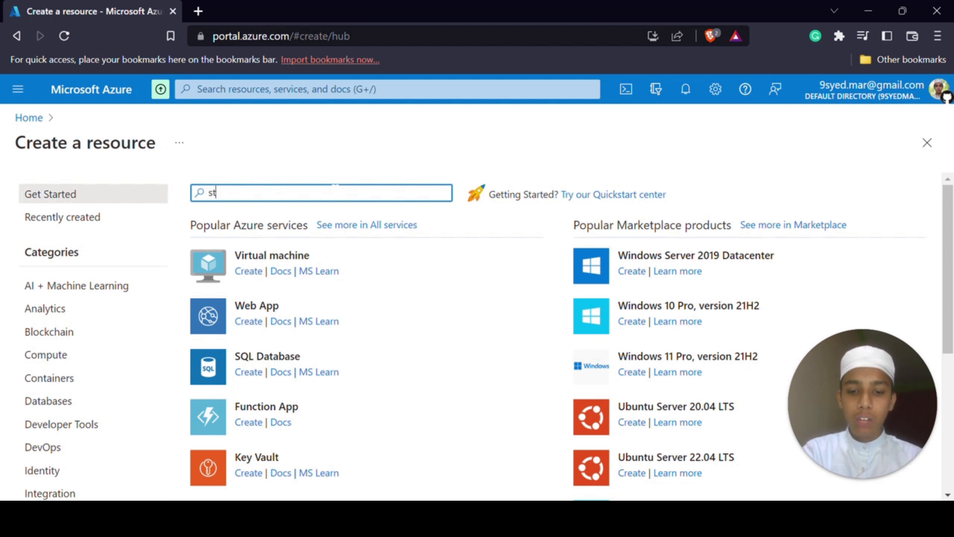
pyautogui.write('o')
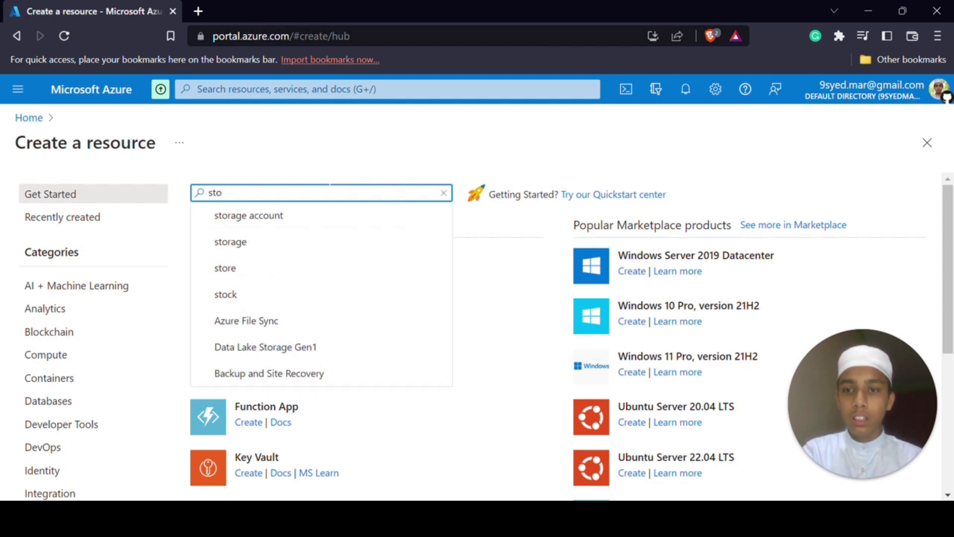
pyautogui.click(270, 217)
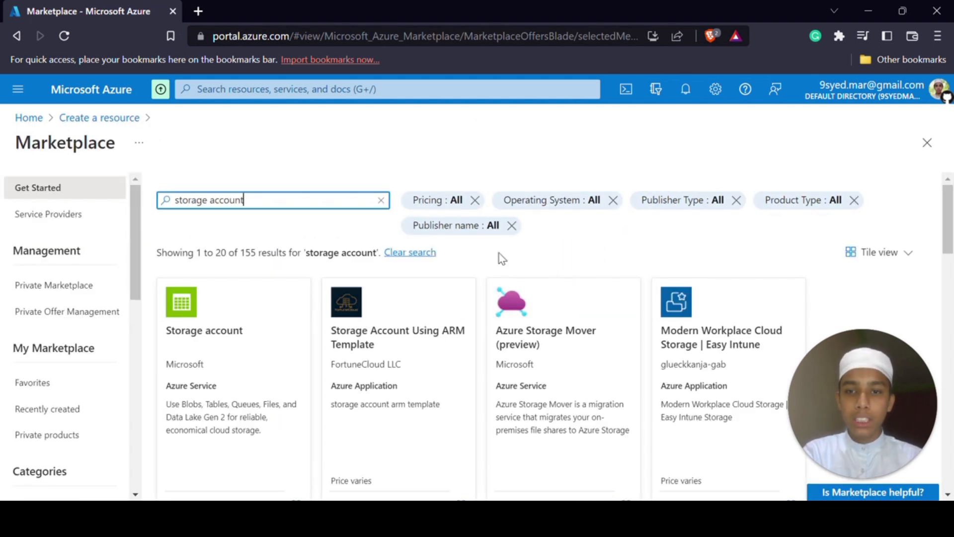
pyautogui.scroll(-2, 502, 258)
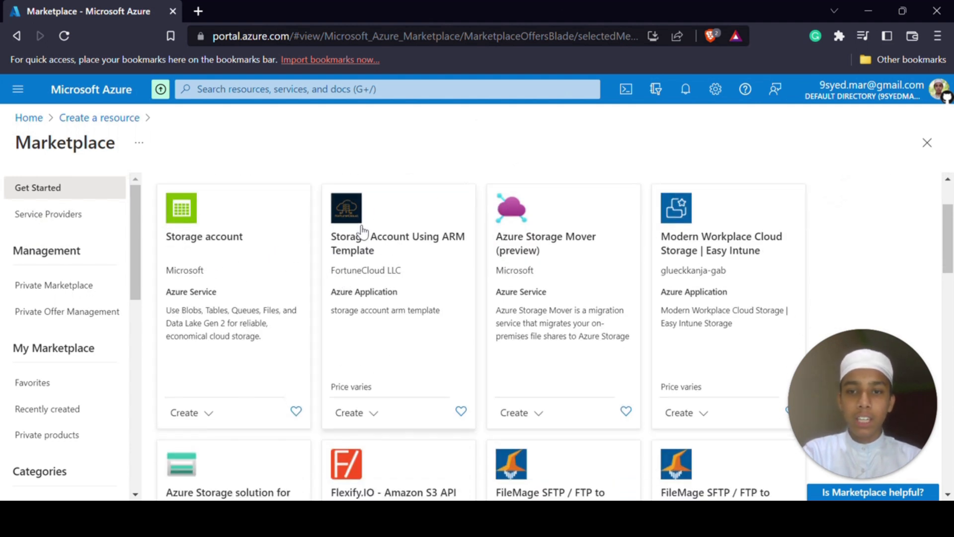
pyautogui.click(234, 236)
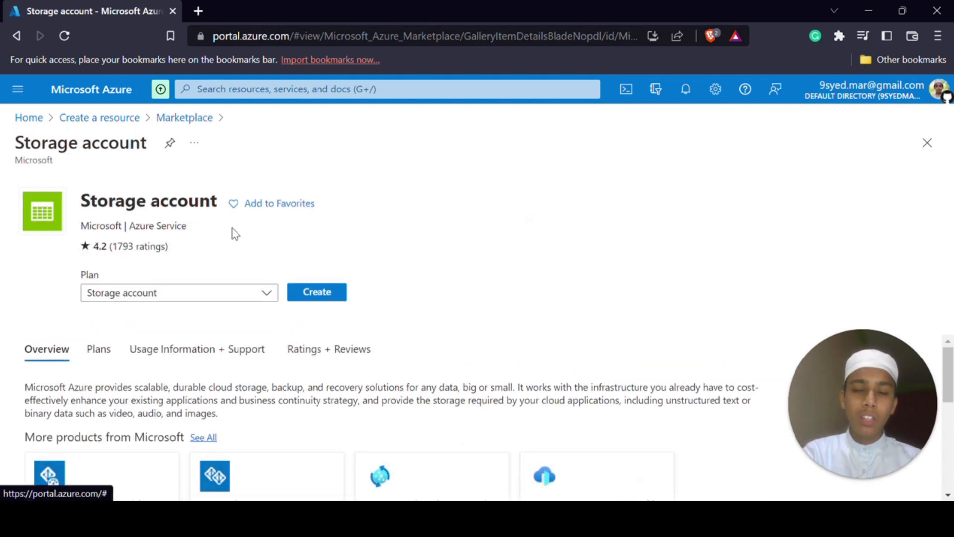
# Start creating a storage account with the Storage account plan and choose the Free Trial subscription
pyautogui.click(250, 294)
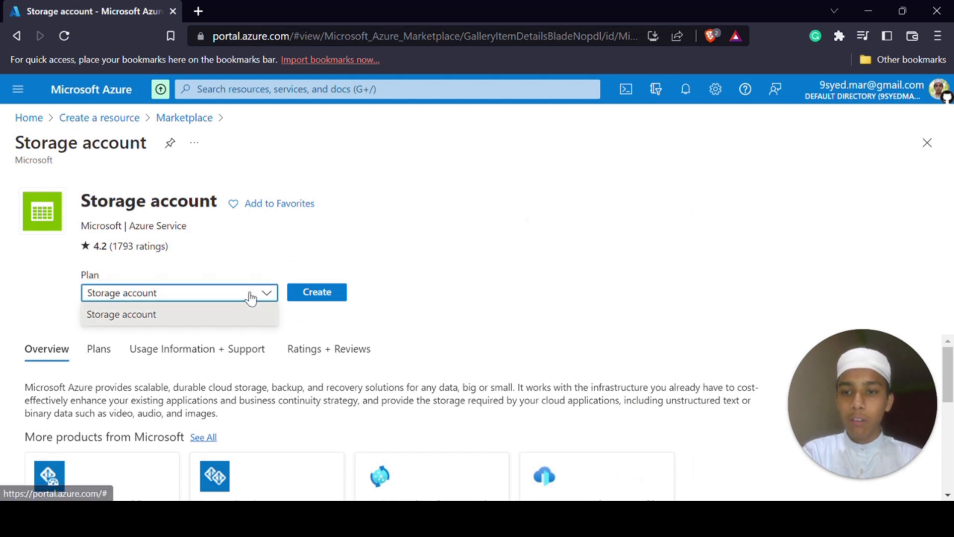
pyautogui.click(336, 294)
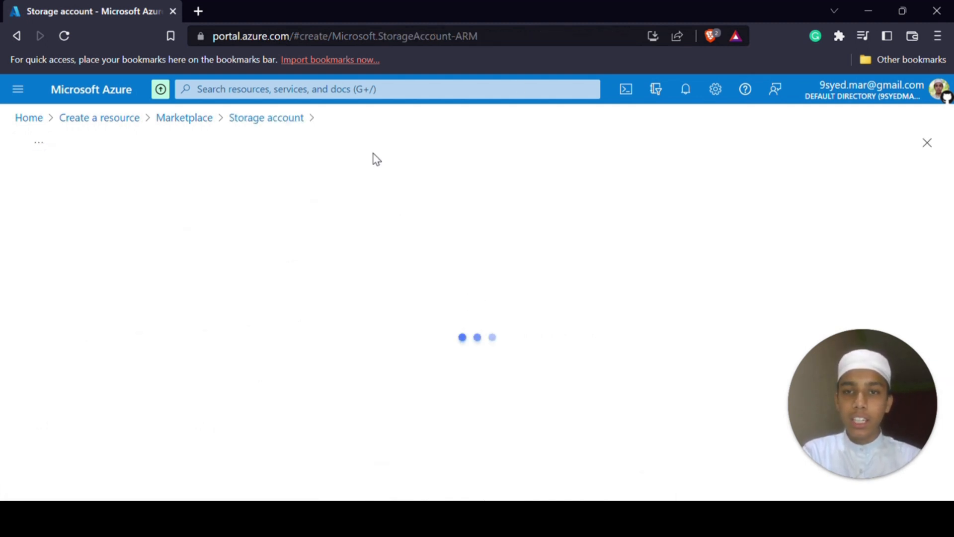
pyautogui.scroll(-5, 289, 310)
pyautogui.scroll(5, 289, 310)
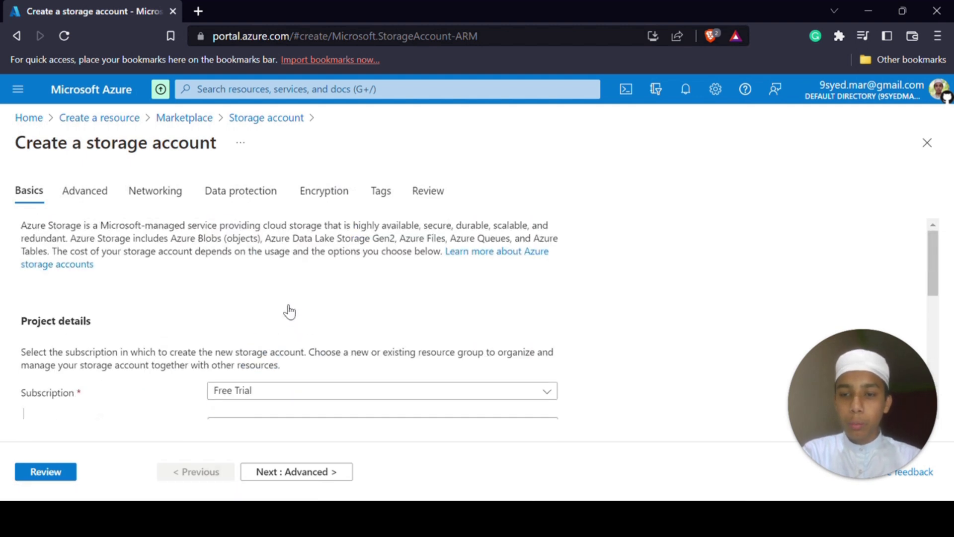
pyautogui.scroll(-2, 290, 312)
pyautogui.click(271, 298)
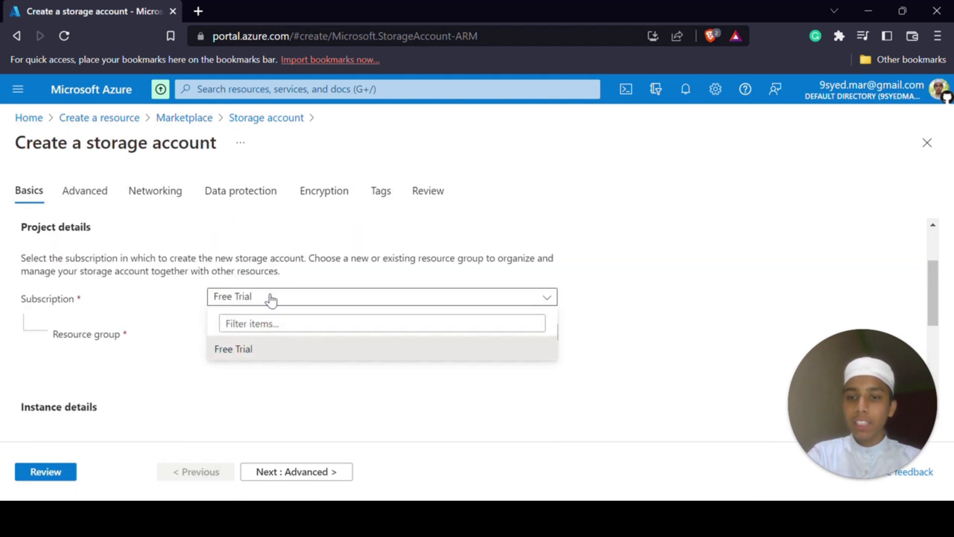
pyautogui.click(245, 355)
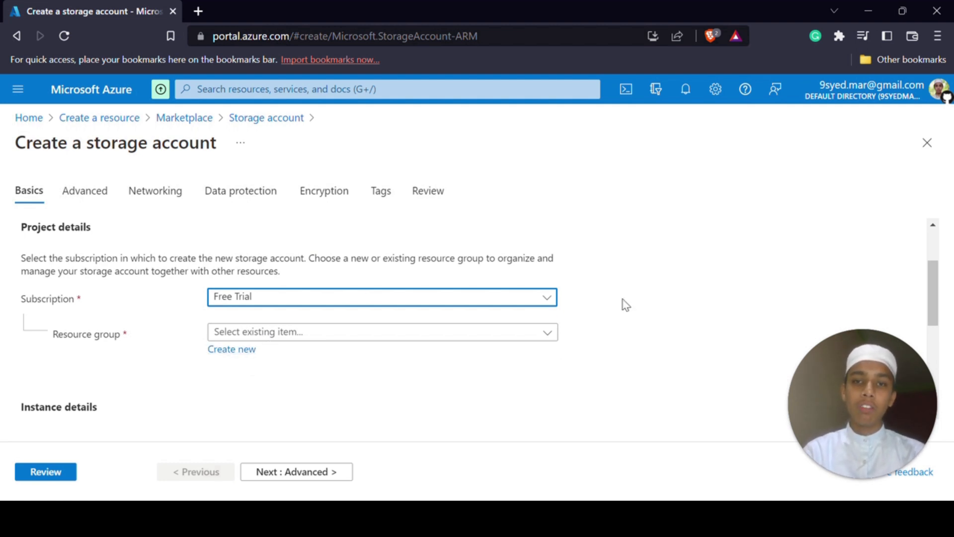
# Check the existing resource groups available, open the Azure portal home page in a new browser tab and close it
pyautogui.click(384, 334)
pyautogui.click(382, 336)
pyautogui.click(718, 301)
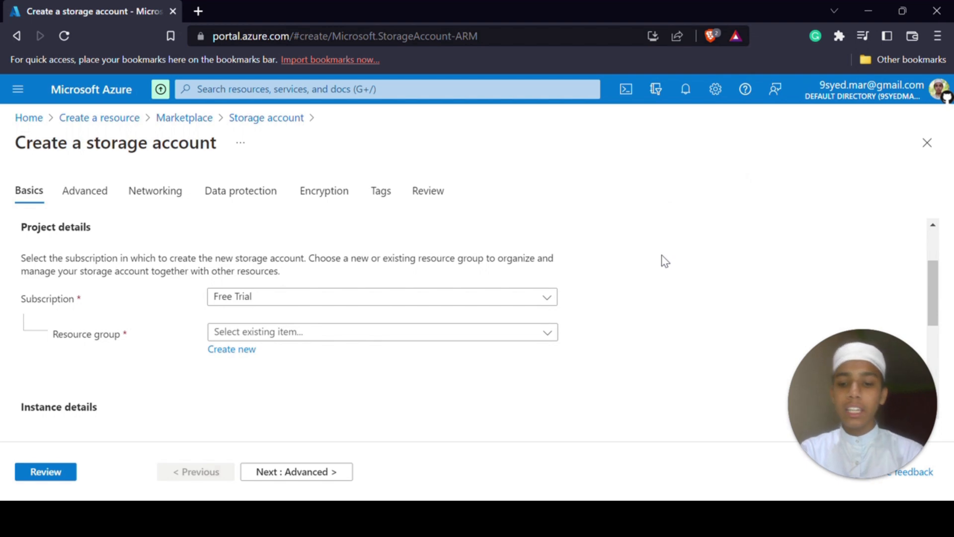
pyautogui.hotkey('ctrl', 't')
pyautogui.write('portal.azure.com/#home')
pyautogui.press('Return')
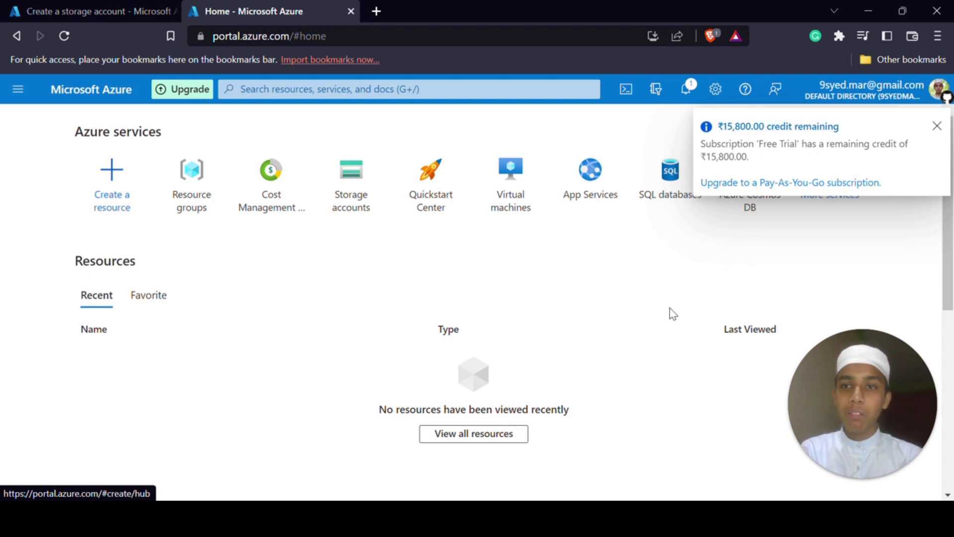
pyautogui.hotkey('ctrl', 'w')
# Filter the existing resource groups for "Test" and close the list without choosing one
pyautogui.click(493, 300)
pyautogui.click(493, 300)
pyautogui.click(348, 338)
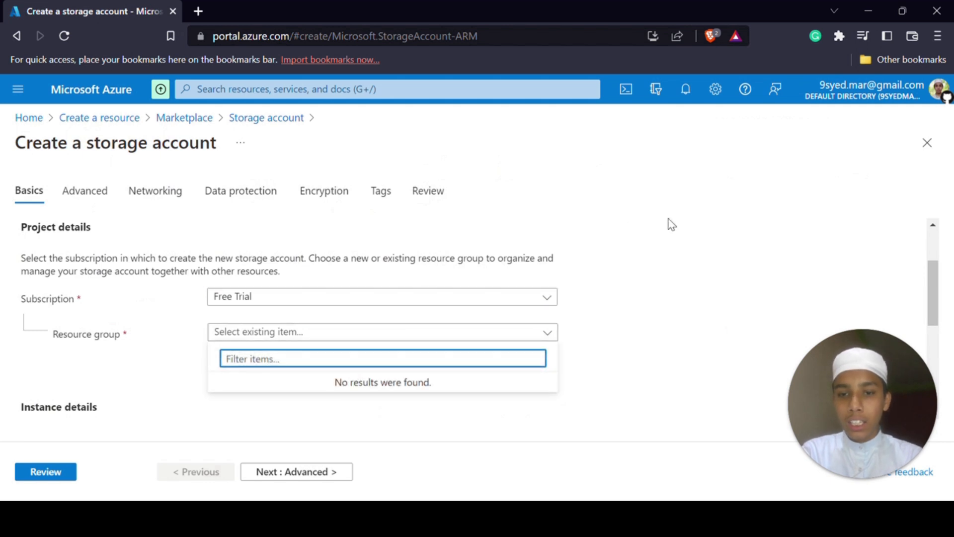
pyautogui.write('Test')
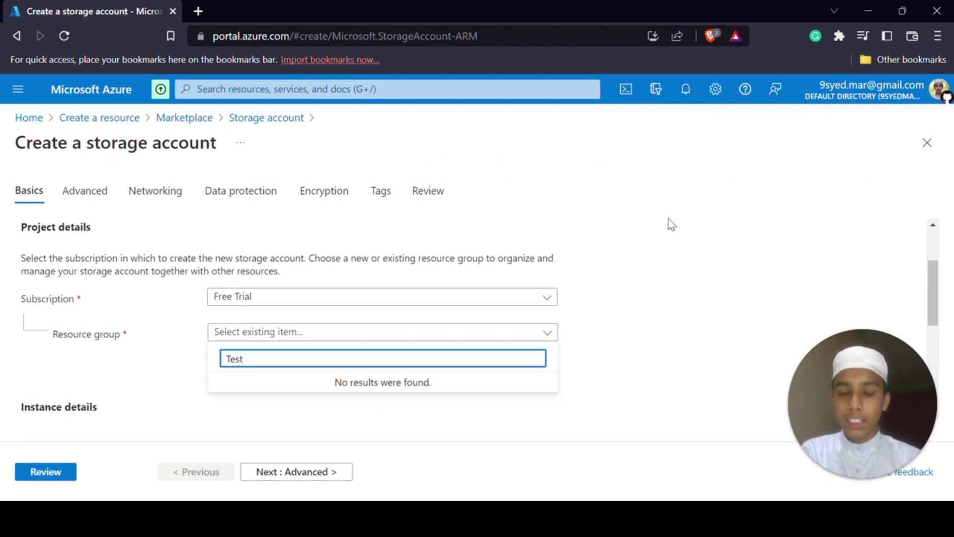
pyautogui.click(721, 322)
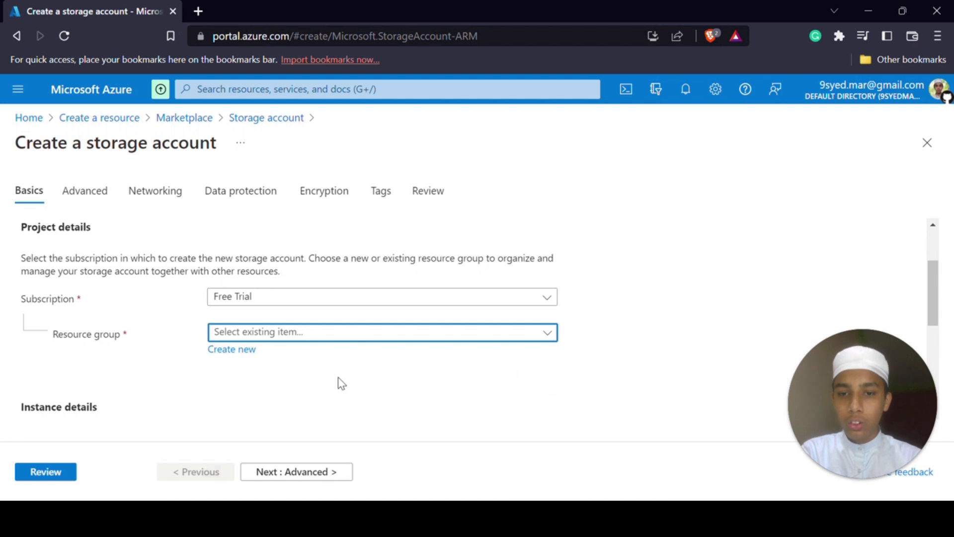
# Create a new resource group named "Test" for the storage account
pyautogui.click(230, 349)
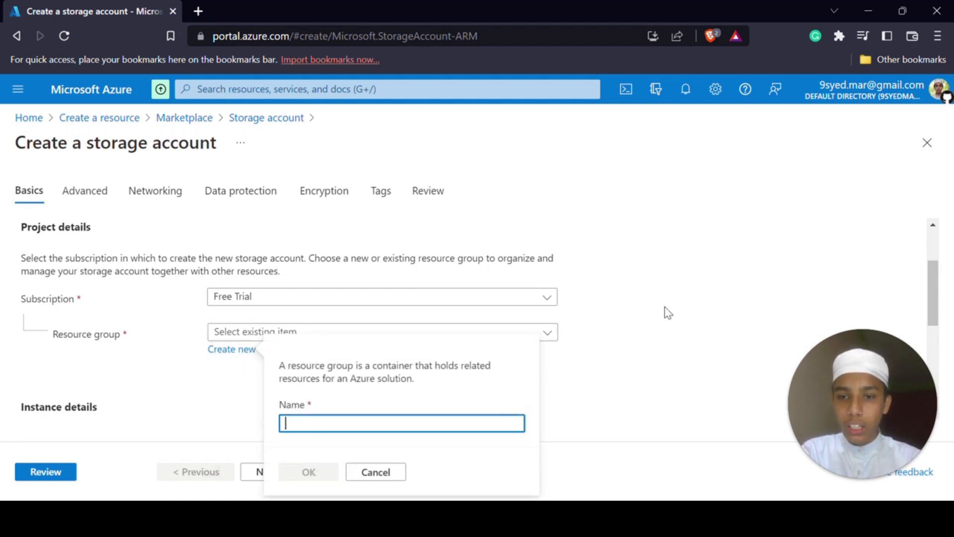
pyautogui.scroll(-4, 664, 311)
pyautogui.scroll(3, 588, 323)
pyautogui.click(238, 318)
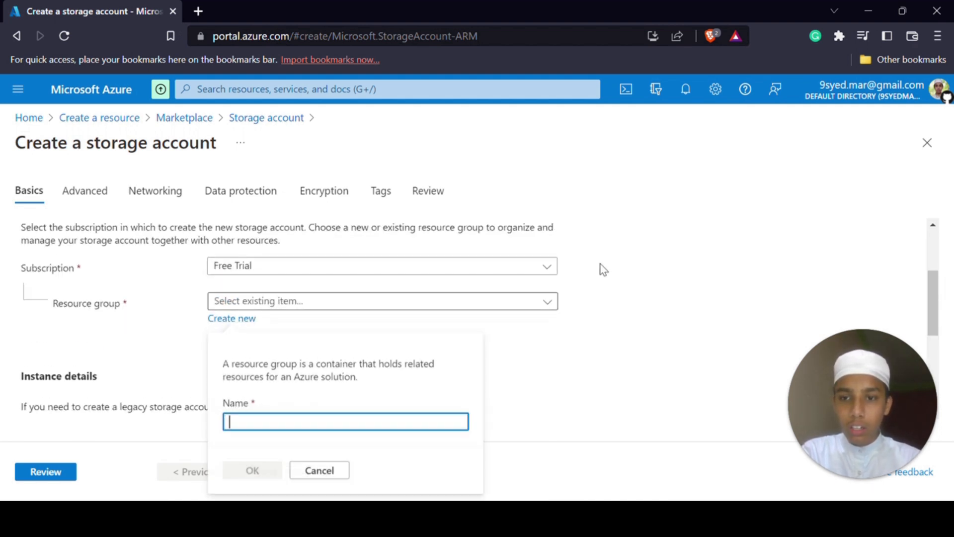
pyautogui.scroll(-3, 691, 264)
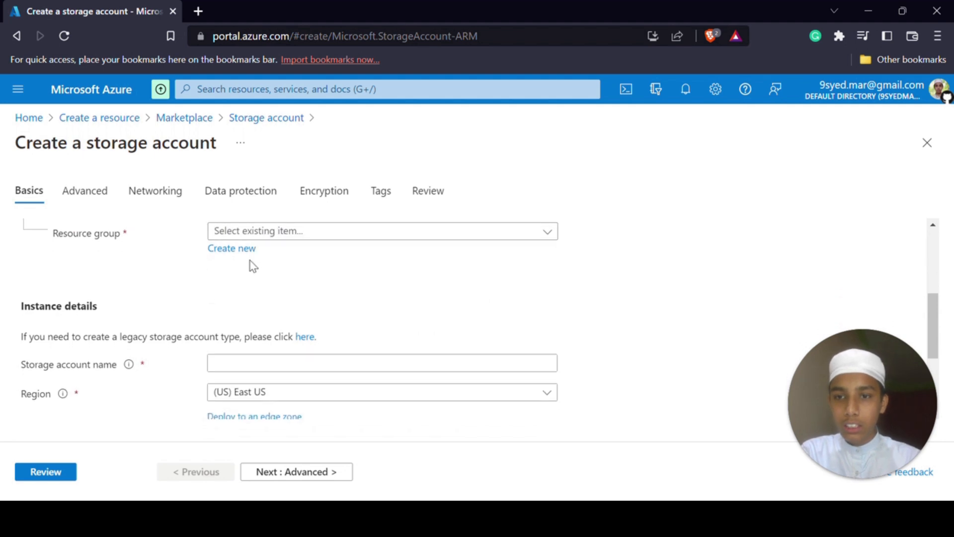
pyautogui.click(232, 249)
pyautogui.write('Test')
pyautogui.click(255, 403)
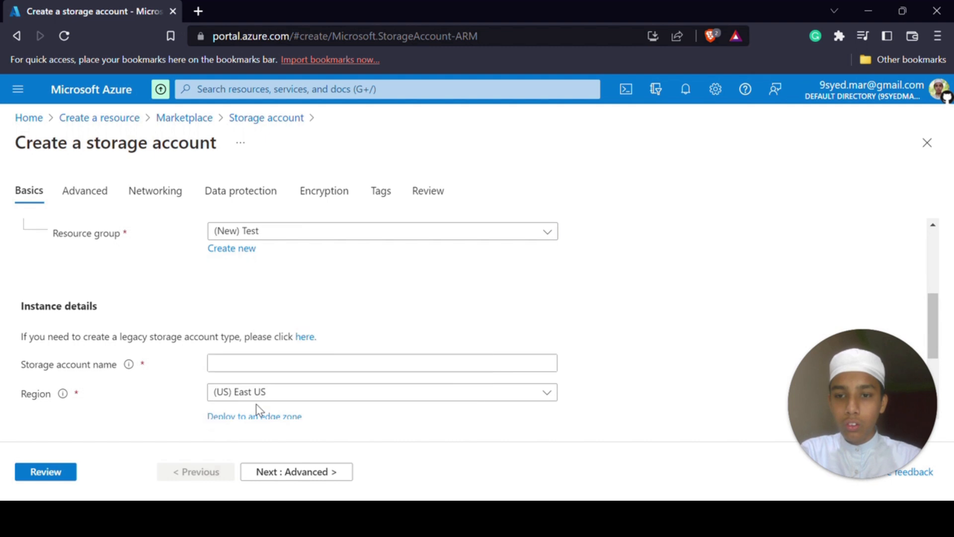
# Try the account owner's handle as the storage account name and examine the naming rule
pyautogui.scroll(2, 294, 304)
pyautogui.scroll(-3, 294, 305)
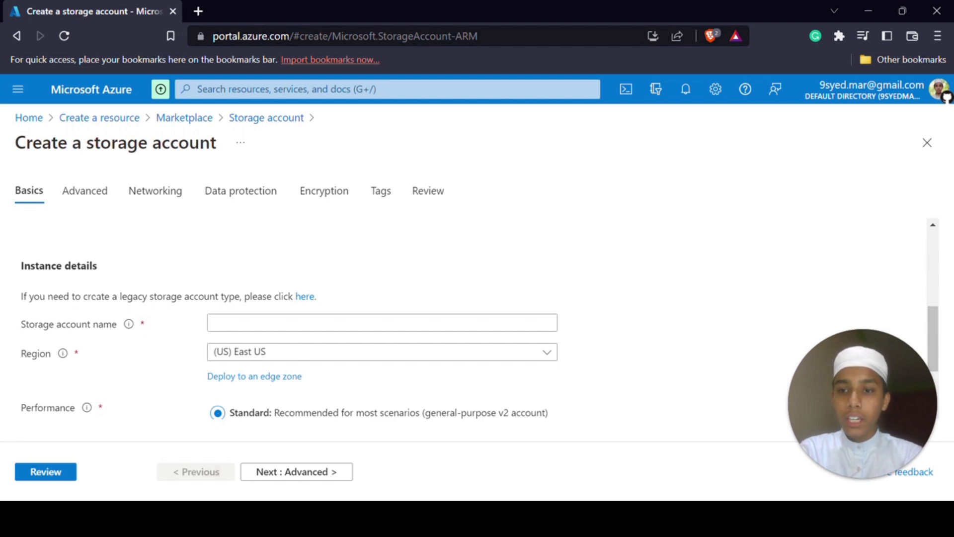
pyautogui.moveTo(208, 297); pyautogui.dragTo(251, 297)
pyautogui.click(252, 297)
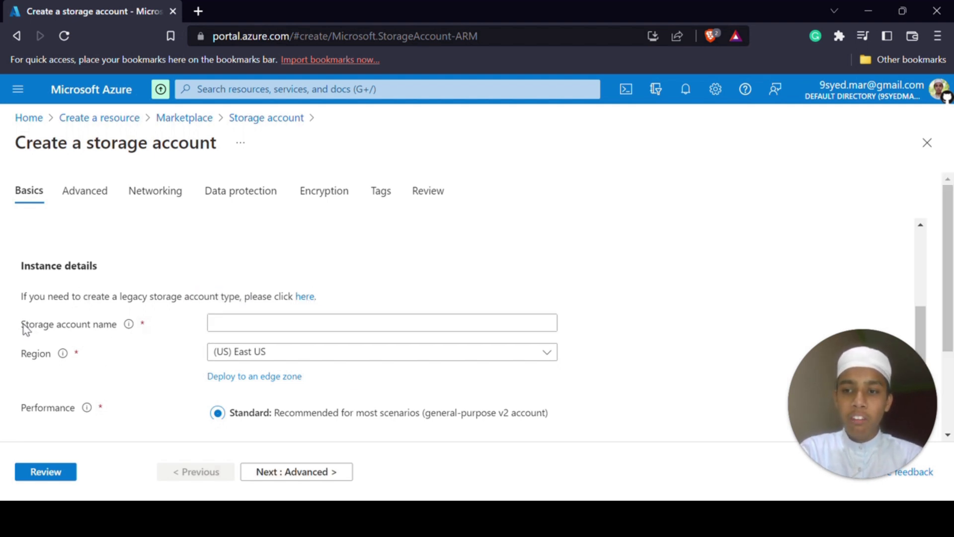
pyautogui.click(438, 323)
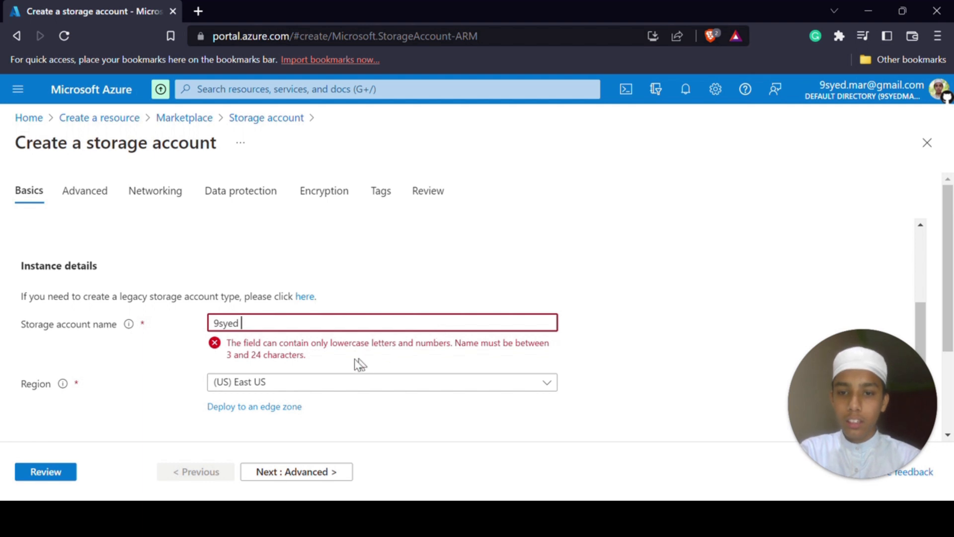
pyautogui.moveTo(474, 343); pyautogui.dragTo(530, 342)
pyautogui.click(642, 360)
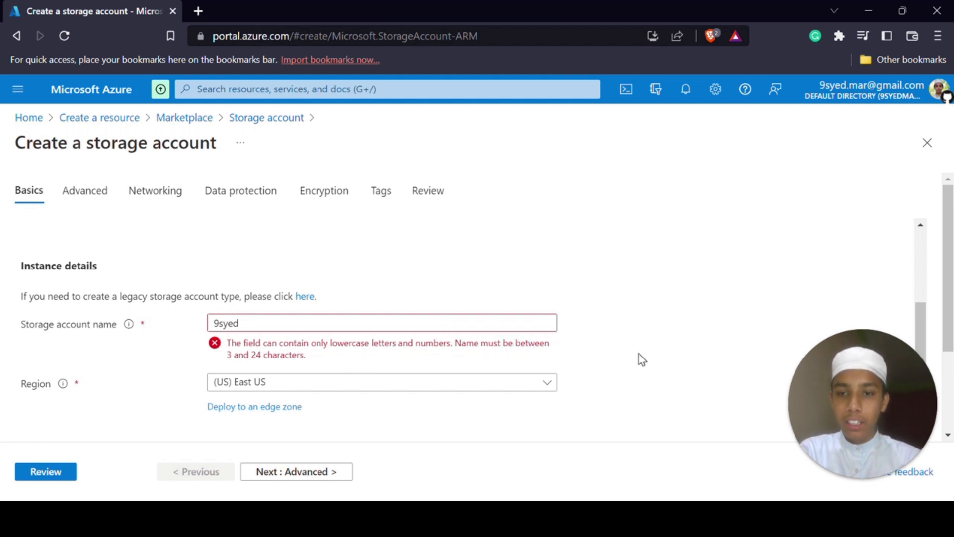
# Try storage account names with "Data" and "storage" after the owner's handle, and replace them with "Data storage"
pyautogui.click(486, 321)
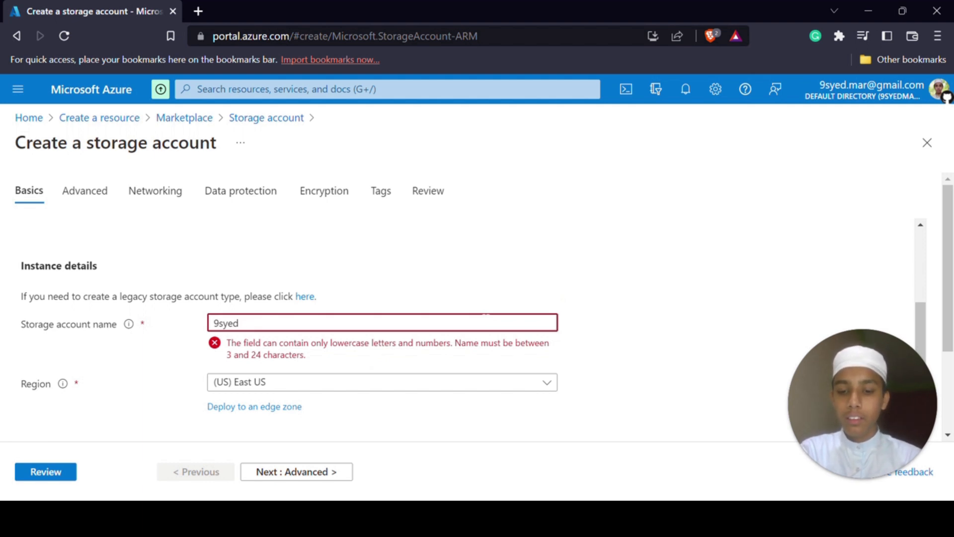
pyautogui.write('Data')
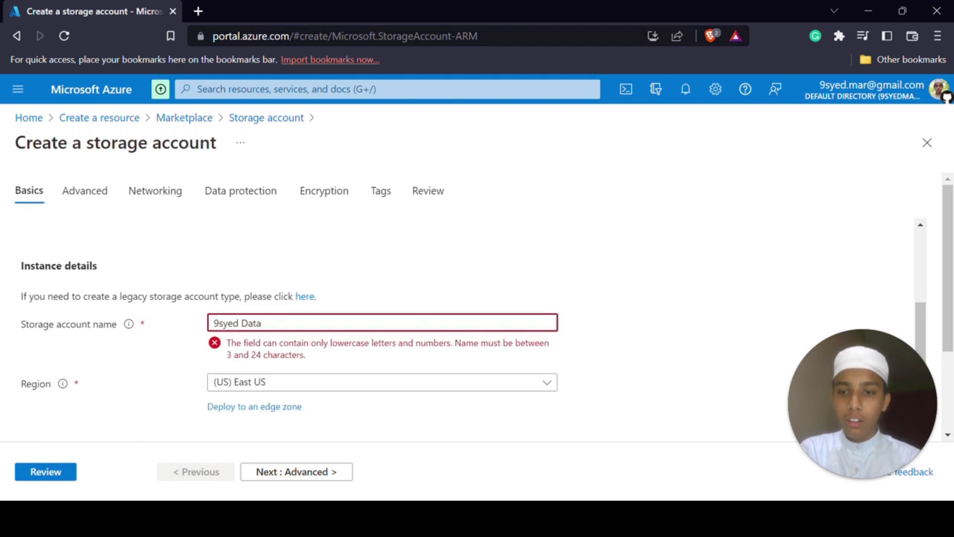
pyautogui.hotkey('ctrl', 'shift', 'Left')
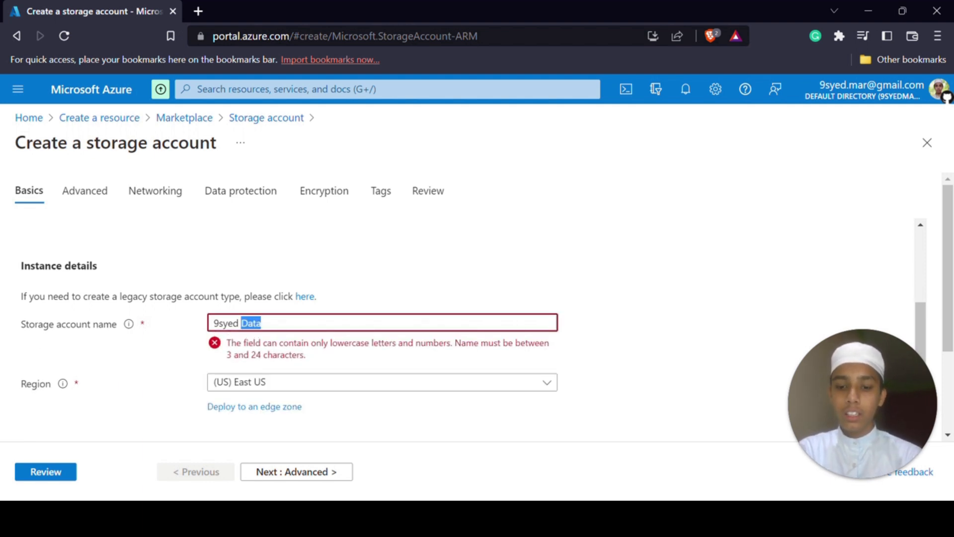
pyautogui.write('storage')
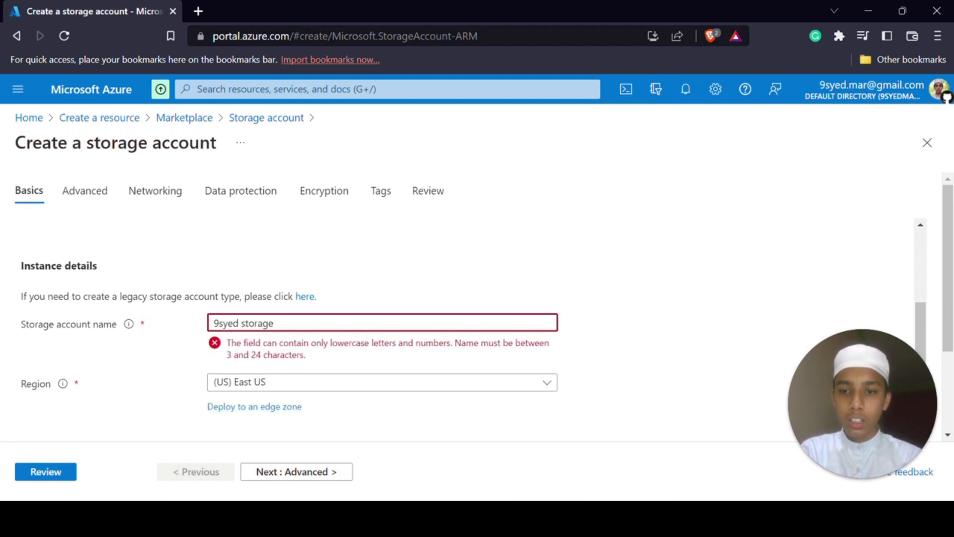
pyautogui.hotkey('ctrl', 'a')
pyautogui.press('BackSpace')
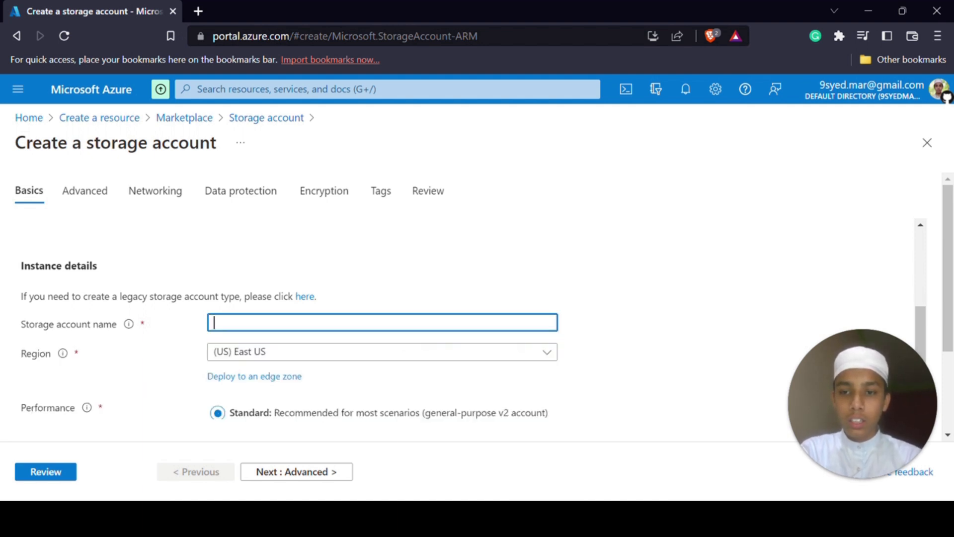
pyautogui.write('Data storage')
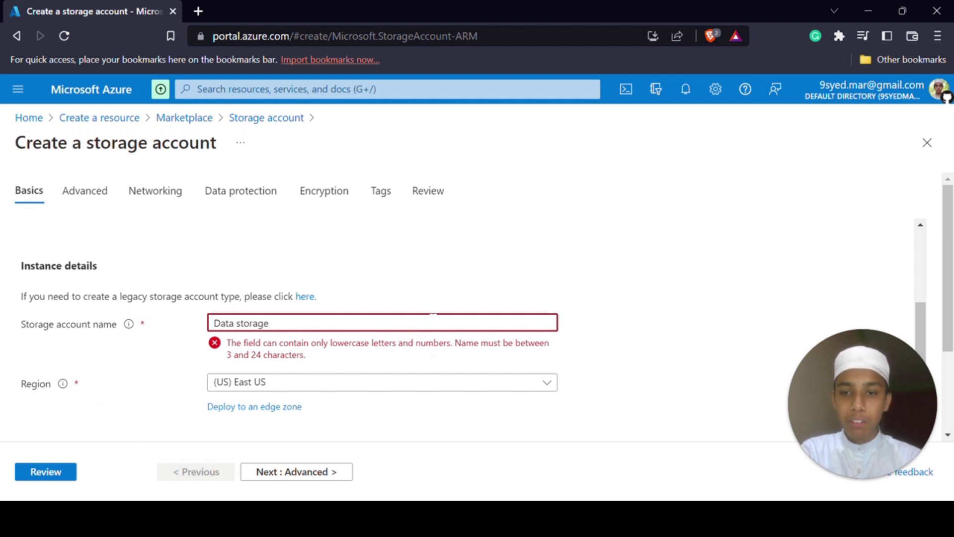
# Replace the storage account name with the owner's handle followed by "data storage"
pyautogui.hotkey('ctrl', 'a')
pyautogui.write('9s')
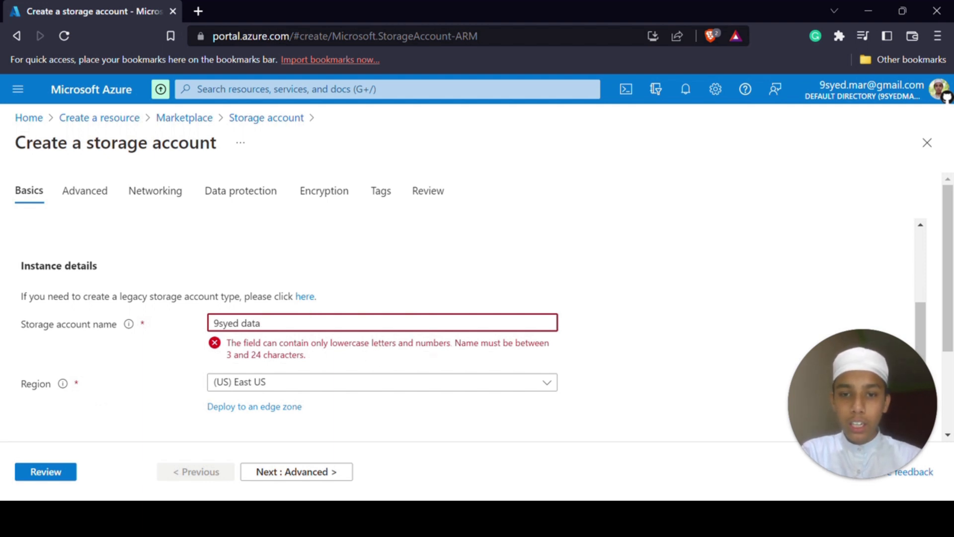
pyautogui.moveTo(244, 355); pyautogui.dragTo(368, 358)
pyautogui.click(367, 358)
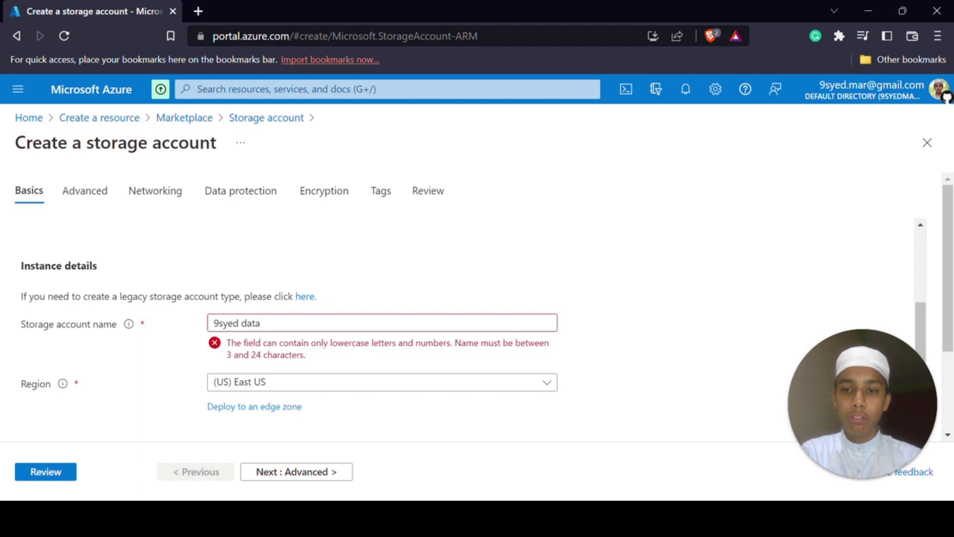
pyautogui.click(274, 322)
pyautogui.write('st')
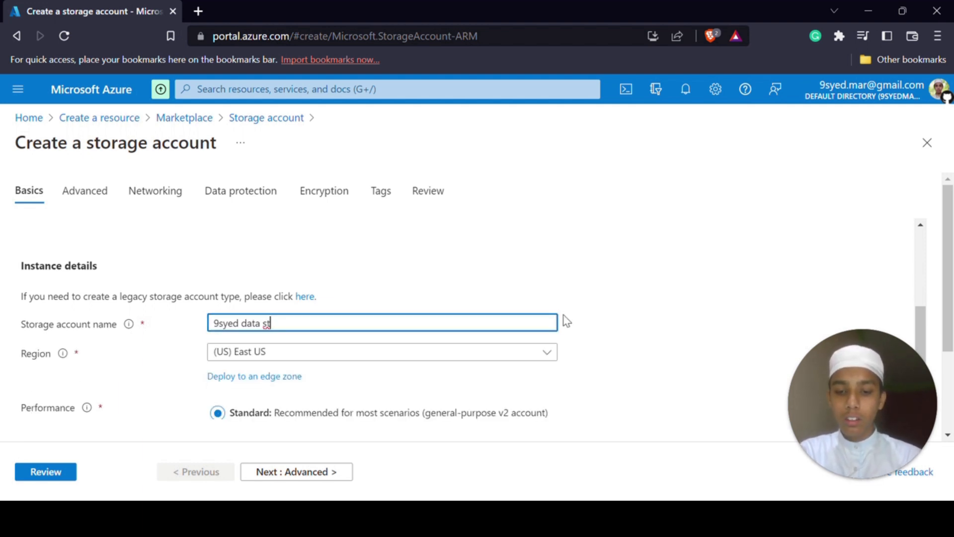
pyautogui.write('orage')
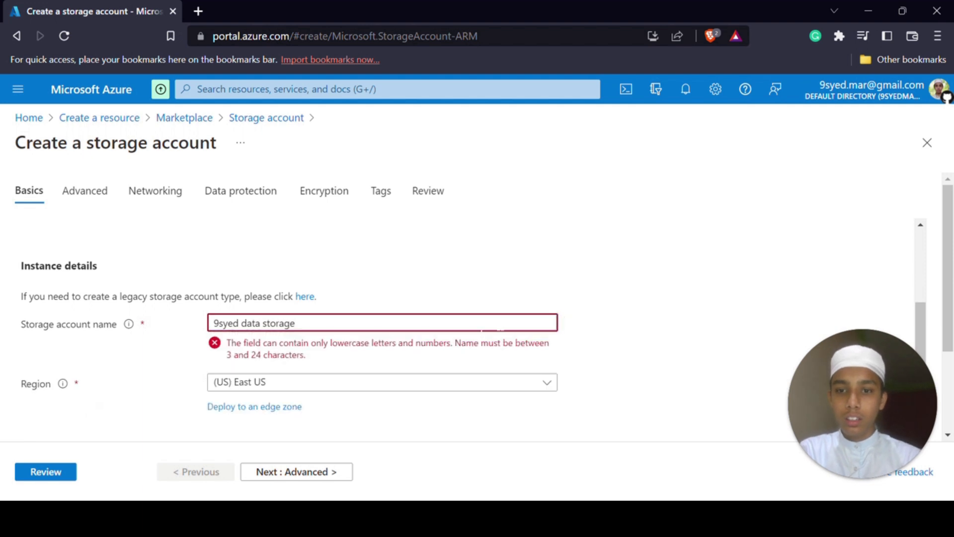
# Set the storage account's region to (US) West US 2
pyautogui.scroll(-2, 389, 360)
pyautogui.scroll(4, 389, 357)
pyautogui.scroll(-4, 389, 360)
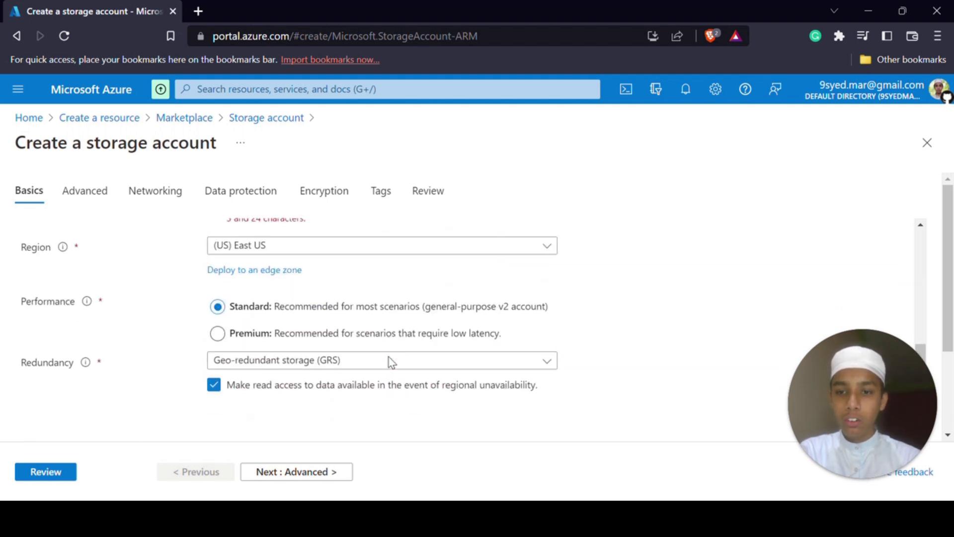
pyautogui.click(362, 251)
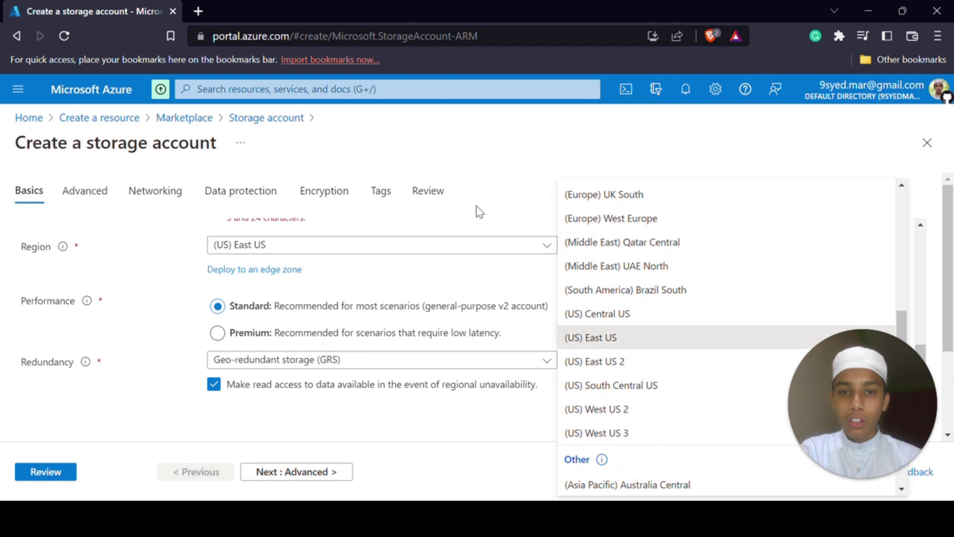
pyautogui.click(574, 410)
pyautogui.scroll(5, 362, 393)
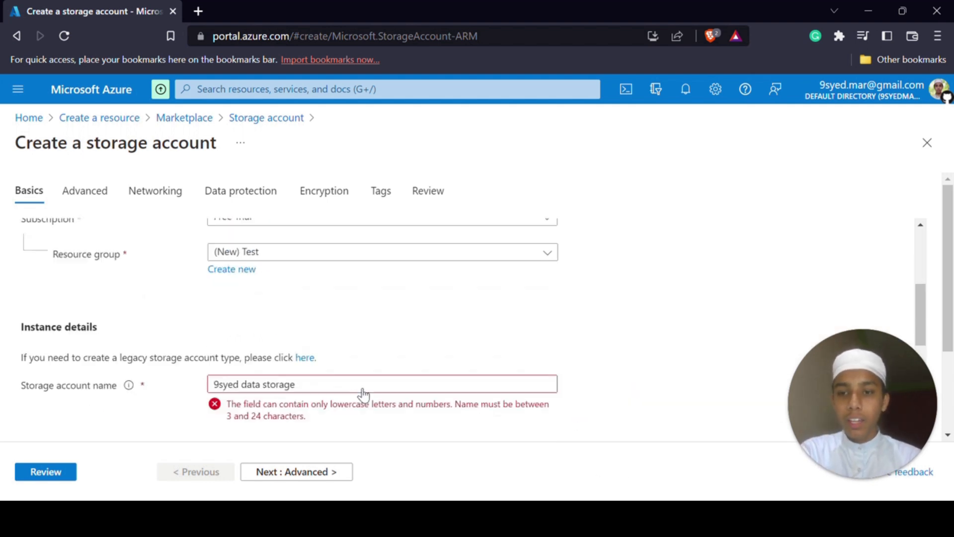
pyautogui.scroll(-4, 348, 313)
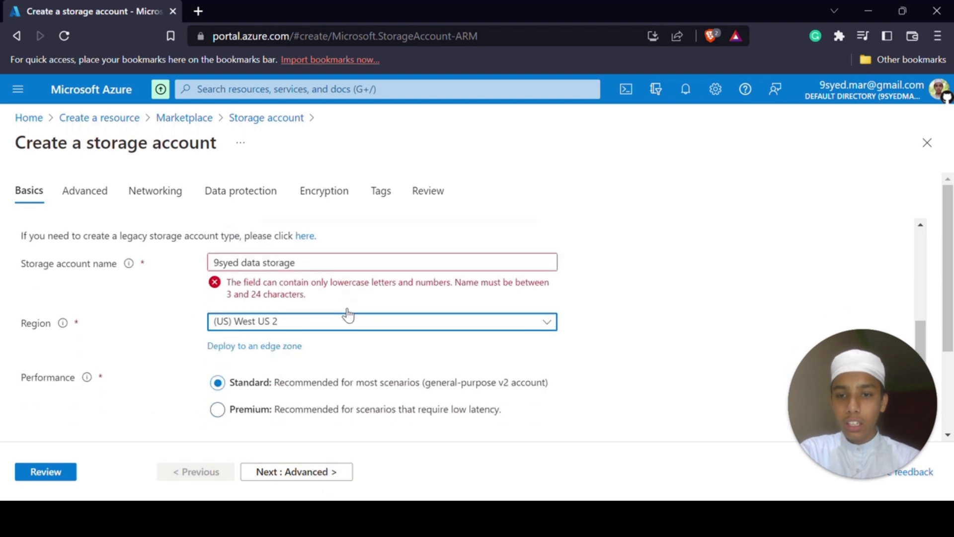
# Proceed to the Advanced settings and return to the Basics settings to review the storage account name
pyautogui.click(309, 470)
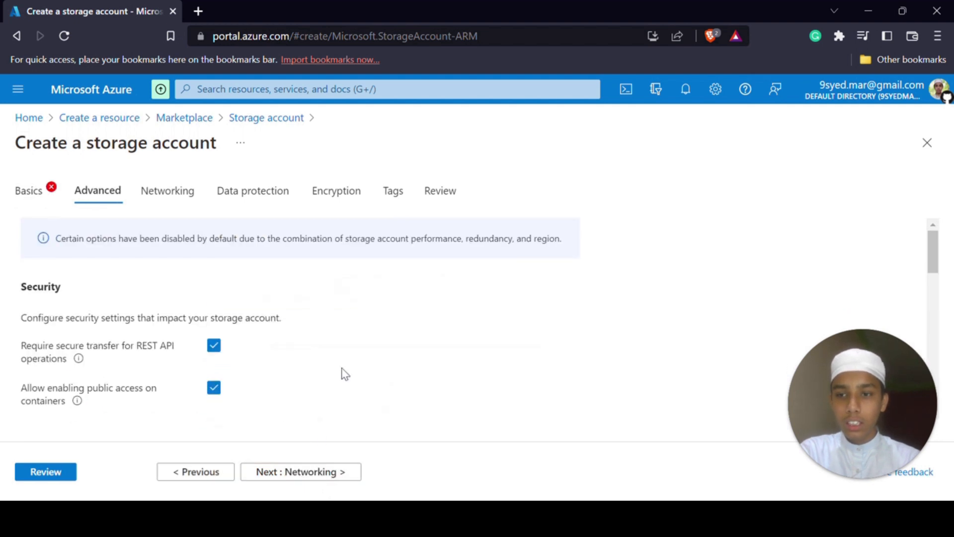
pyautogui.click(37, 199)
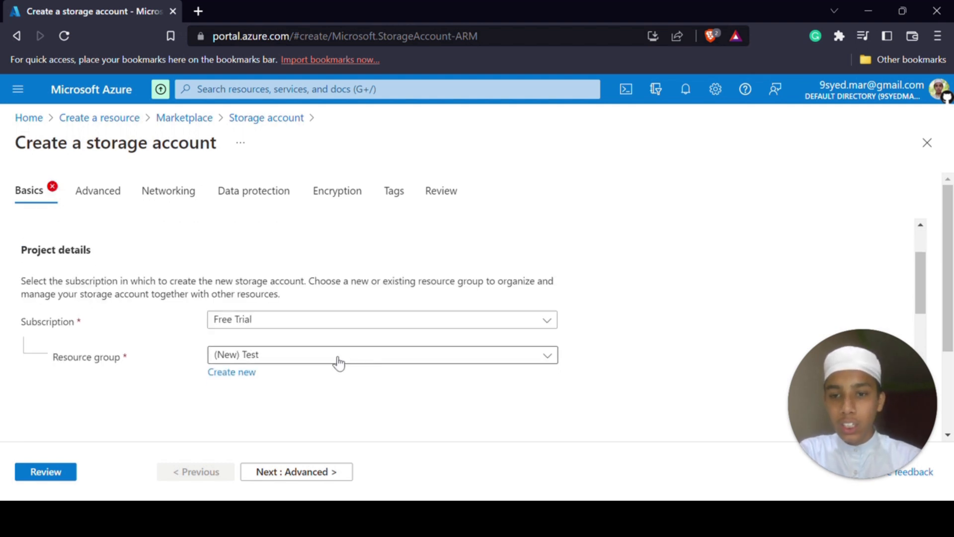
pyautogui.scroll(-3, 336, 362)
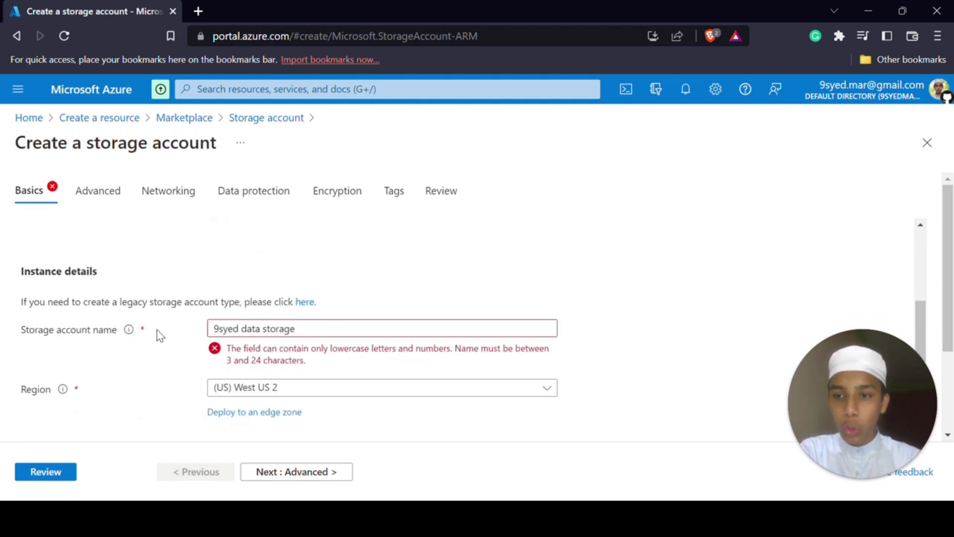
# Remove the spaces from the storage account name so it reads as the owner's handle followed by "datastorage"
pyautogui.click(331, 331)
pyautogui.press('BackSpace')
pyautogui.write('e')
pyautogui.press('Left')
pyautogui.press('Left')
pyautogui.press('Left')
pyautogui.press('Left')
pyautogui.press('Left')
pyautogui.press('Left')
pyautogui.press('Left')
pyautogui.press('Left')
pyautogui.press('Left')
pyautogui.press('Left')
pyautogui.press('Left')
pyautogui.press('Left')
pyautogui.press('BackSpace')
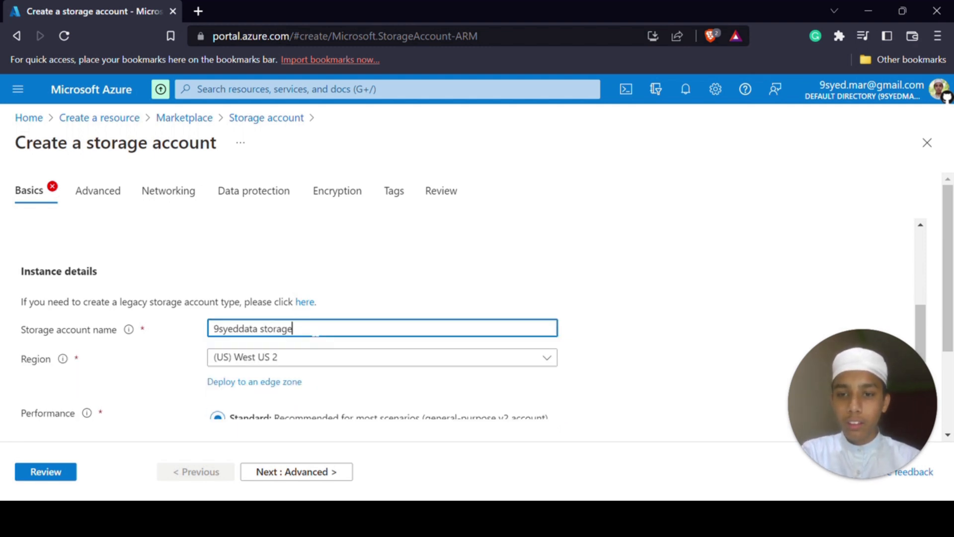
pyautogui.press('Left')
pyautogui.press('Left')
pyautogui.press('Left')
pyautogui.press('Left')
pyautogui.press('Left')
pyautogui.press('Left')
pyautogui.press('Left')
pyautogui.press('BackSpace')
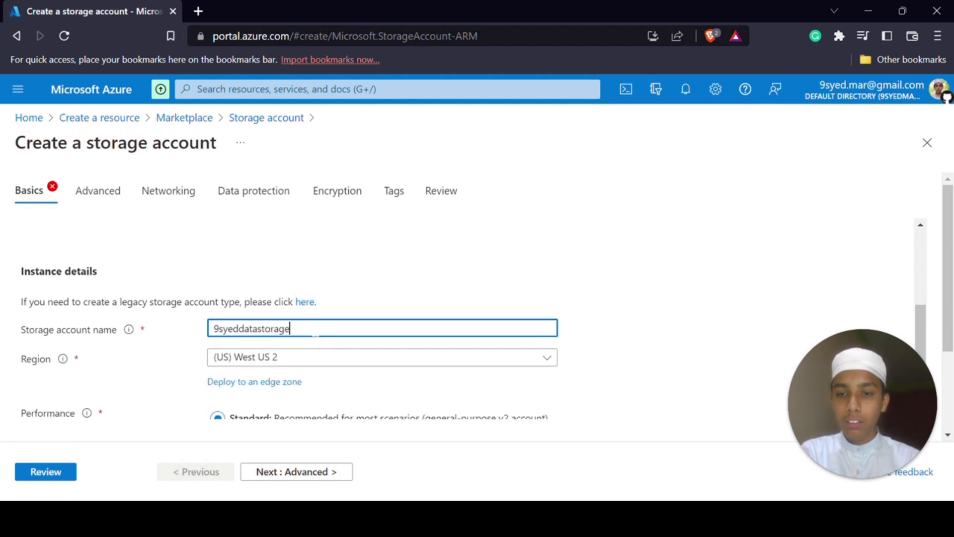
# Shorten the storage account name to the owner's handle followed by "storage"
pyautogui.press('BackSpace')
pyautogui.press('BackSpace')
pyautogui.press('BackSpace')
pyautogui.press('BackSpace')
pyautogui.press('BackSpace')
pyautogui.press('BackSpace')
pyautogui.press('BackSpace')
pyautogui.press('BackSpace')
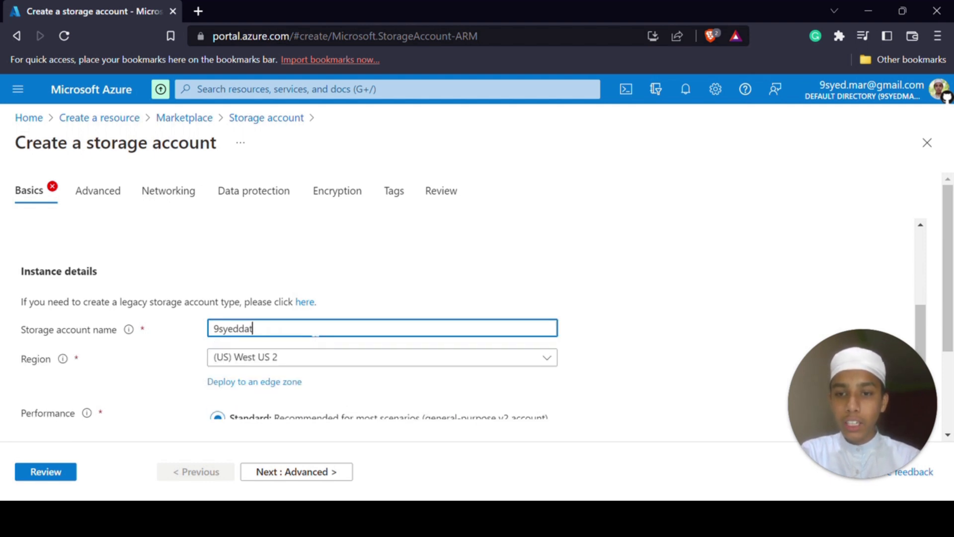
pyautogui.write('a')
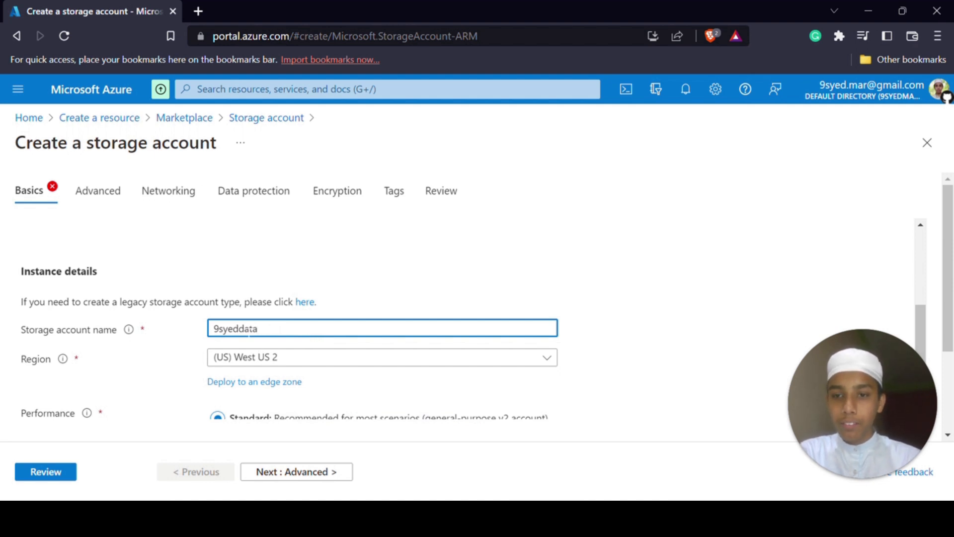
pyautogui.hotkey('shift', 'Left')
pyautogui.hotkey('shift', 'Left')
pyautogui.hotkey('shift', 'Left')
pyautogui.hotkey('shift', 'Left')
pyautogui.write('s')
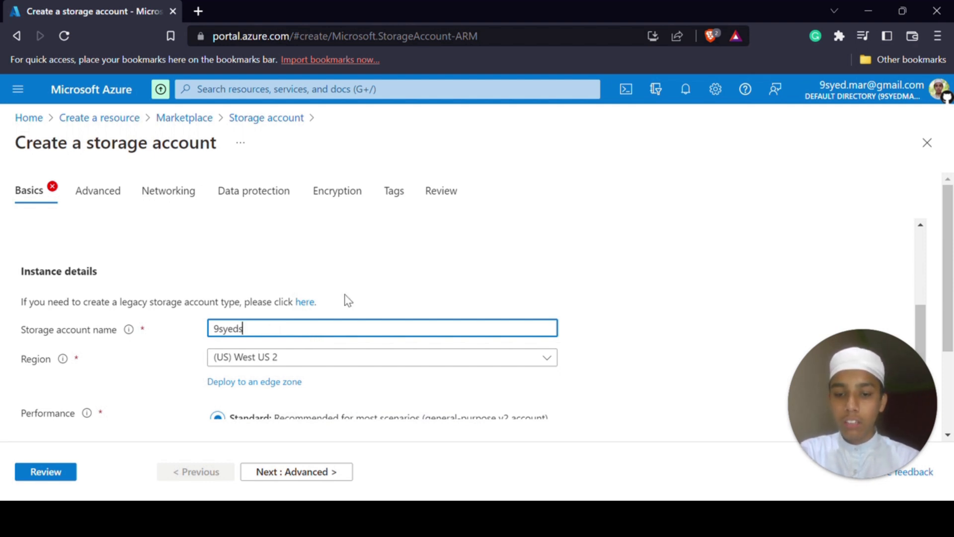
pyautogui.write('torage')
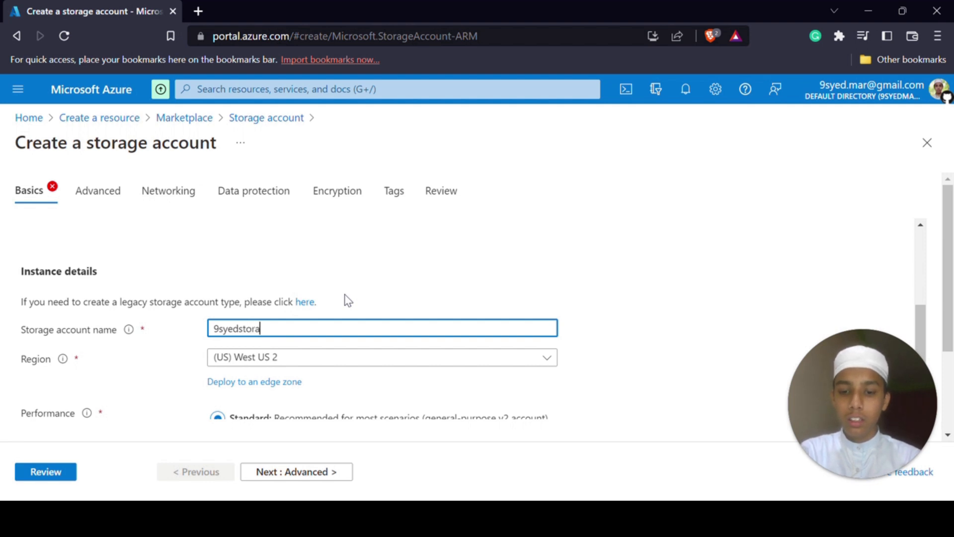
# Review the Basics settings, checking the subscription, resource group, storage account name, region and performance
pyautogui.scroll(-2, 347, 300)
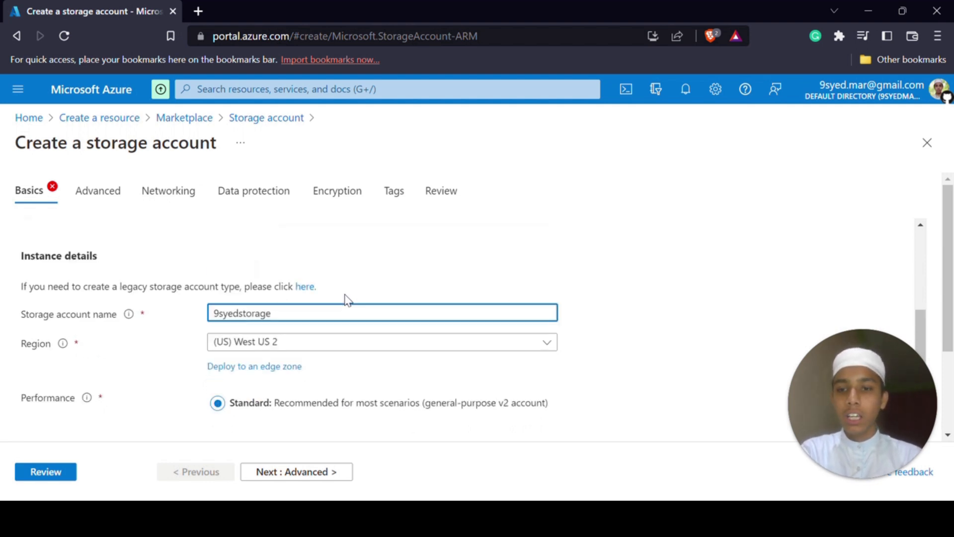
pyautogui.scroll(5, 298, 275)
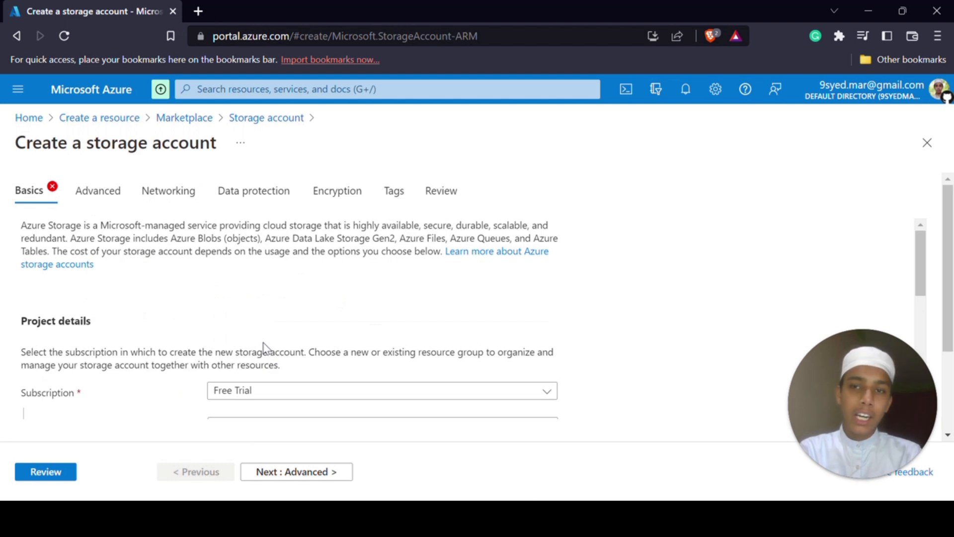
pyautogui.scroll(-3, 264, 346)
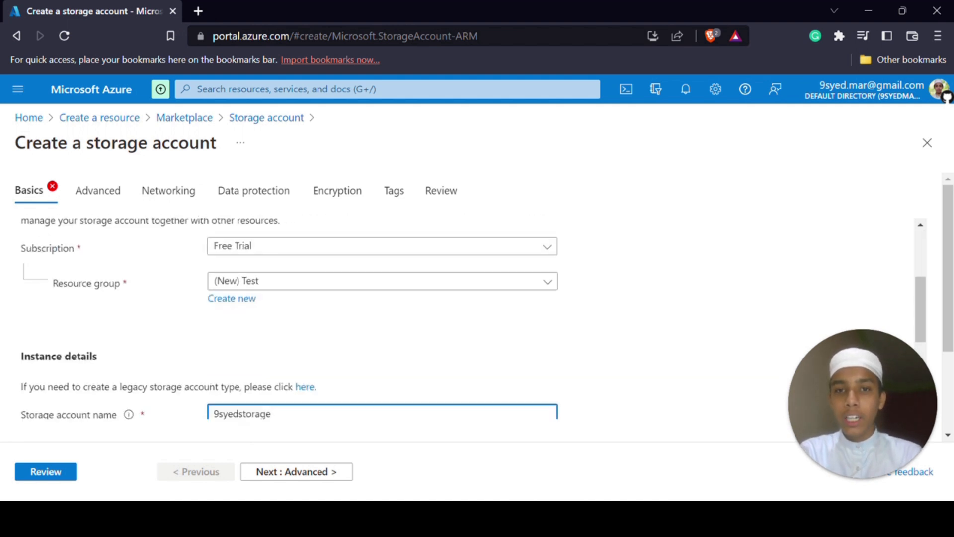
pyautogui.scroll(1, 383, 298)
pyautogui.click(408, 301)
pyautogui.click(408, 302)
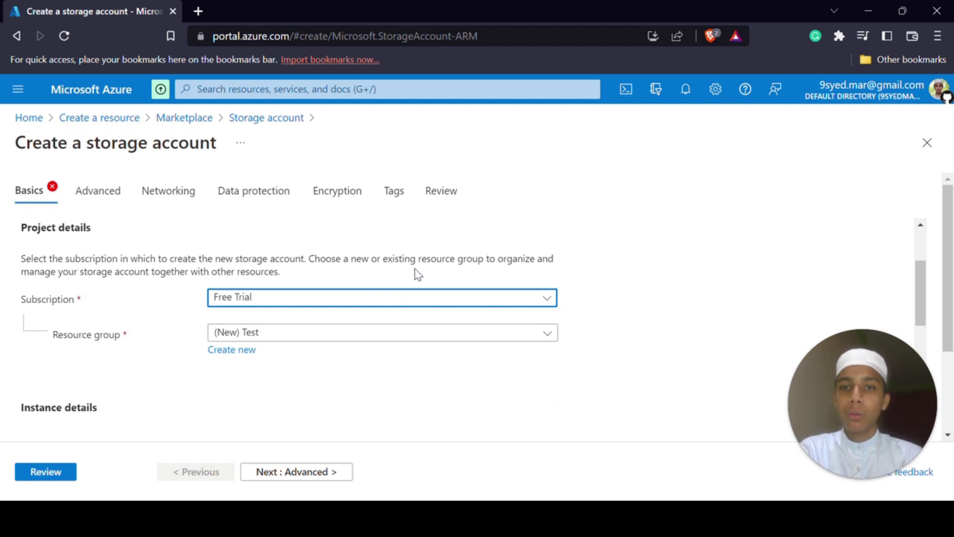
pyautogui.scroll(-1, 417, 274)
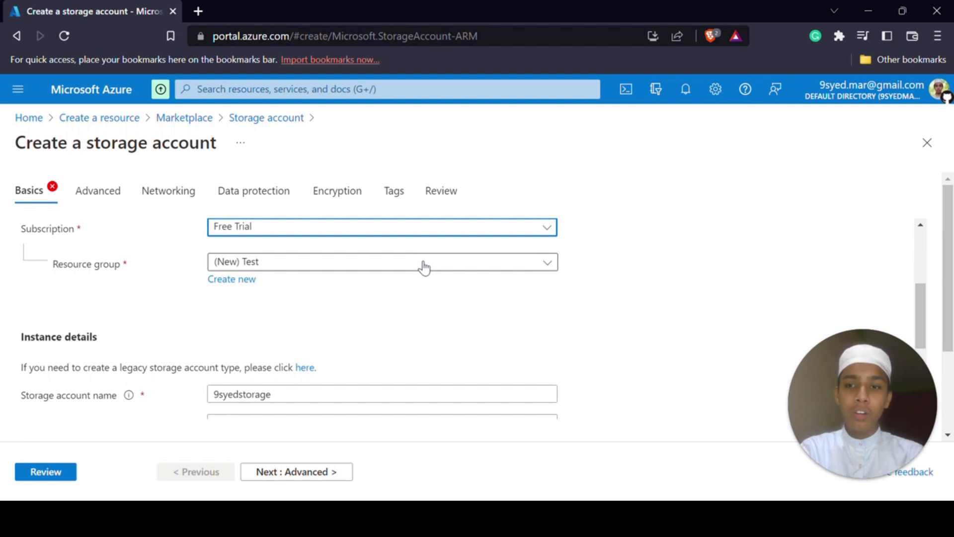
pyautogui.scroll(-2, 402, 357)
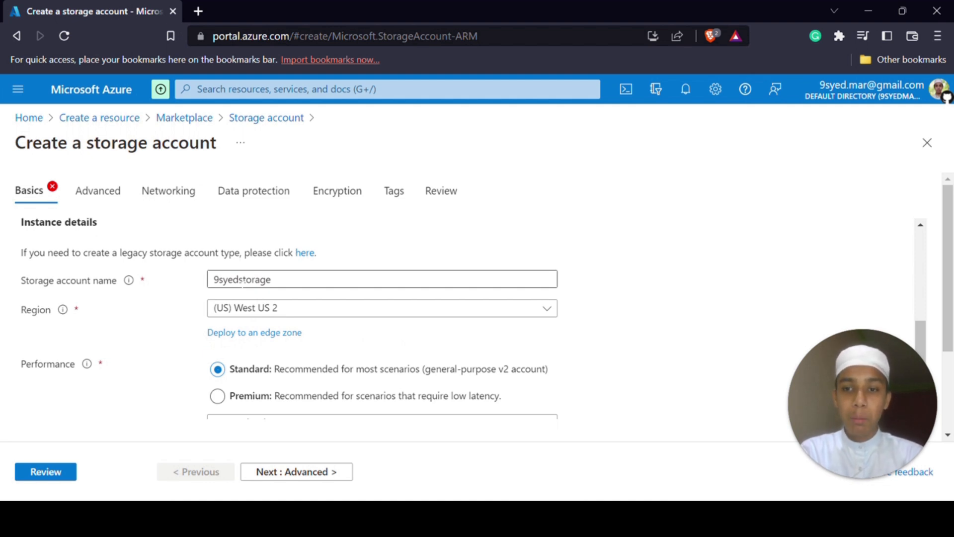
pyautogui.scroll(-1, 242, 281)
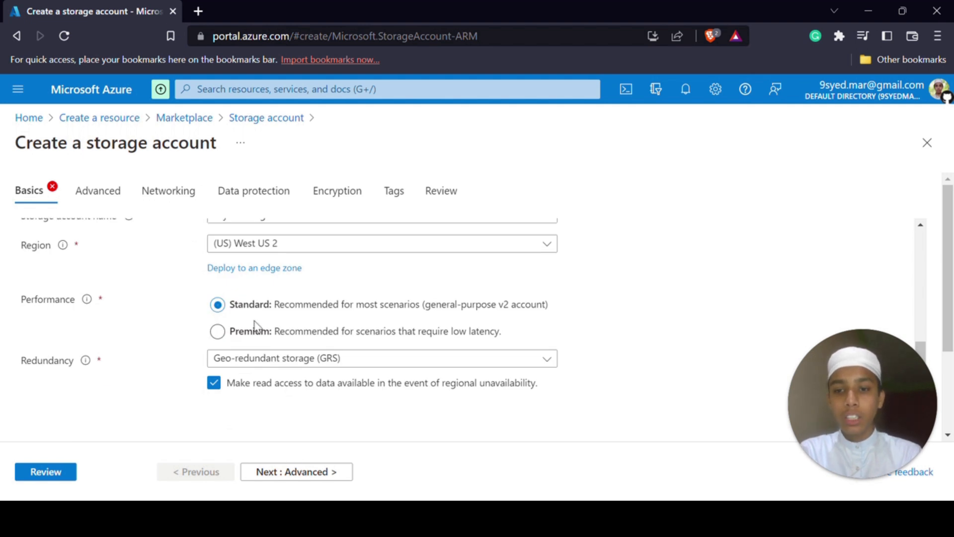
# Examine the available redundancy options without changing the Geo-redundant storage (GRS) selection
pyautogui.click(295, 365)
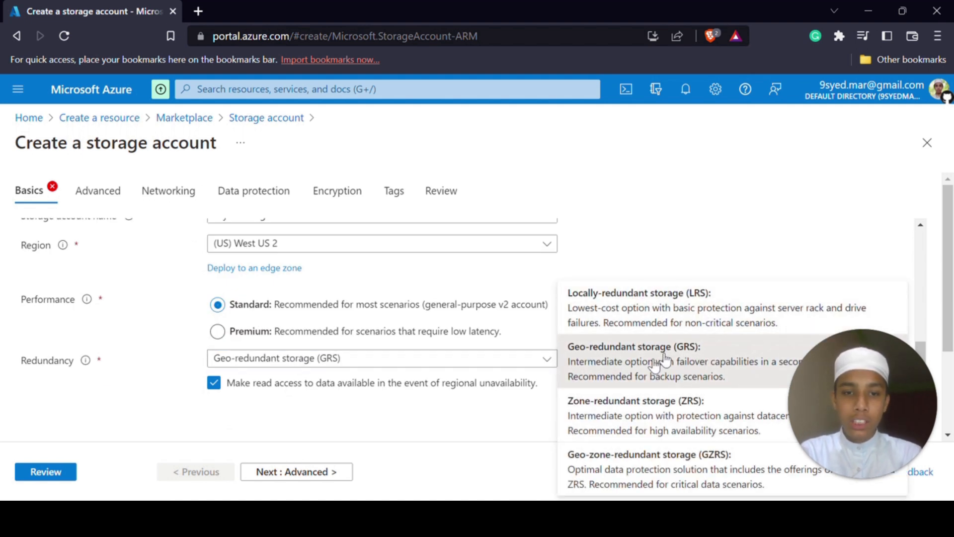
pyautogui.scroll(-1, 614, 219)
pyautogui.click(497, 297)
pyautogui.scroll(-1, 527, 290)
pyautogui.click(506, 237)
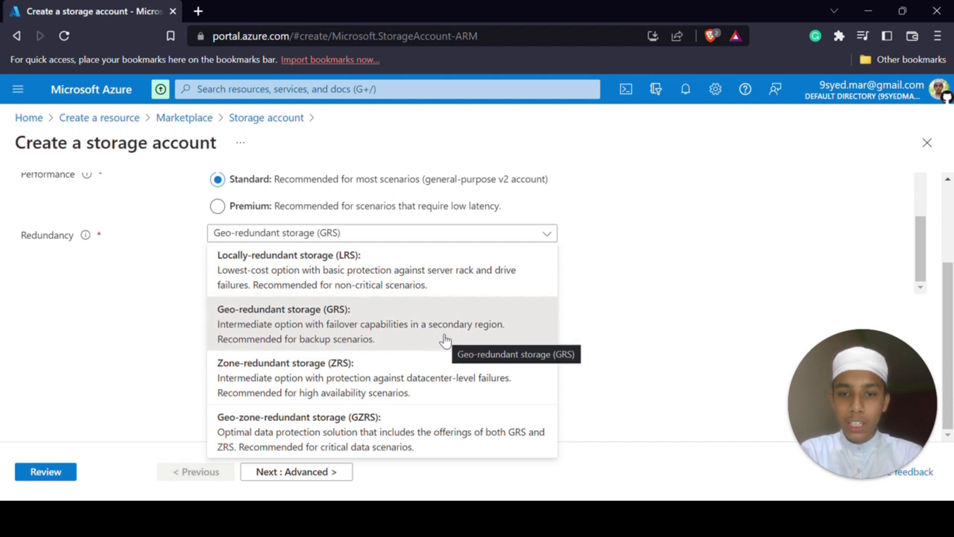
pyautogui.click(609, 273)
pyautogui.scroll(3, 481, 240)
pyautogui.scroll(2, 482, 240)
pyautogui.scroll(-5, 481, 240)
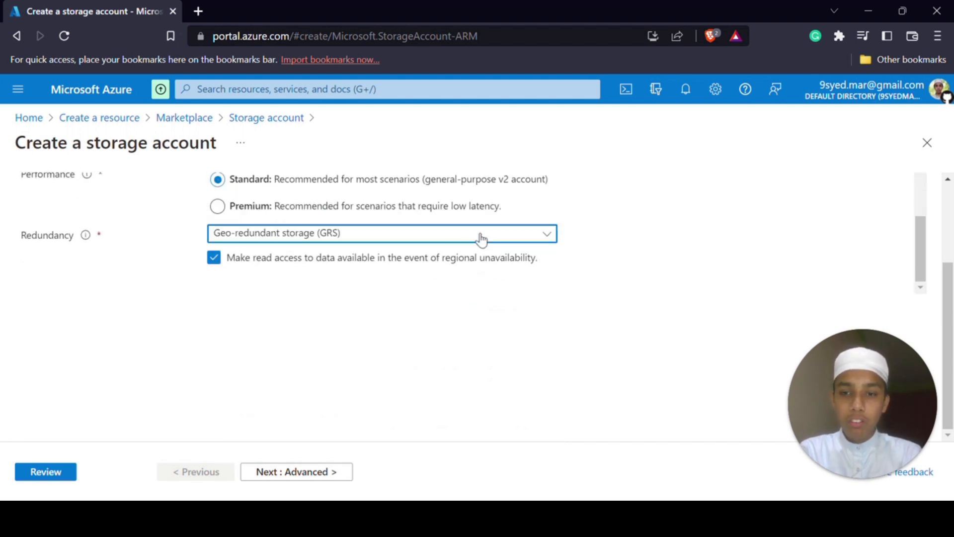
# Proceed to the Advanced settings and look over the permitted copy scope options, access tier and Azure Files settings
pyautogui.click(304, 469)
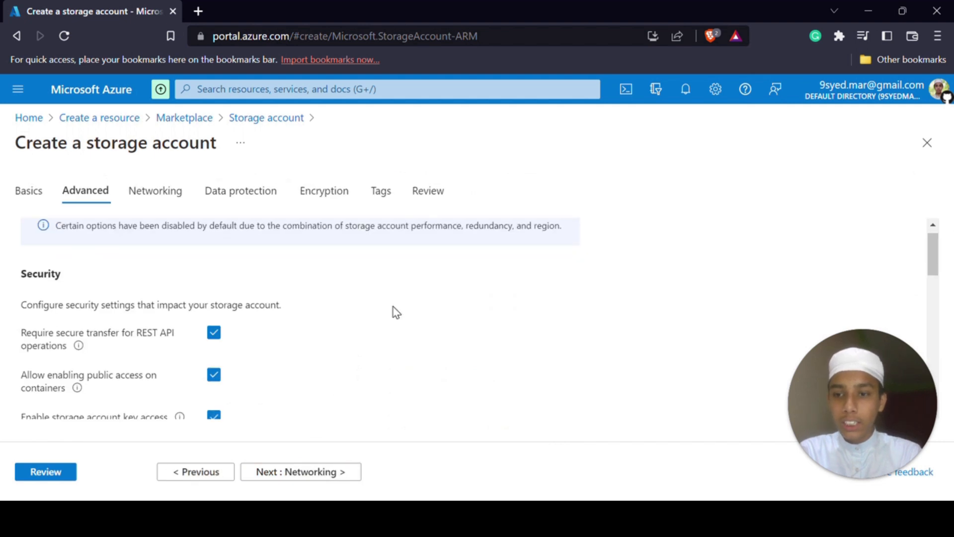
pyautogui.scroll(-5, 383, 328)
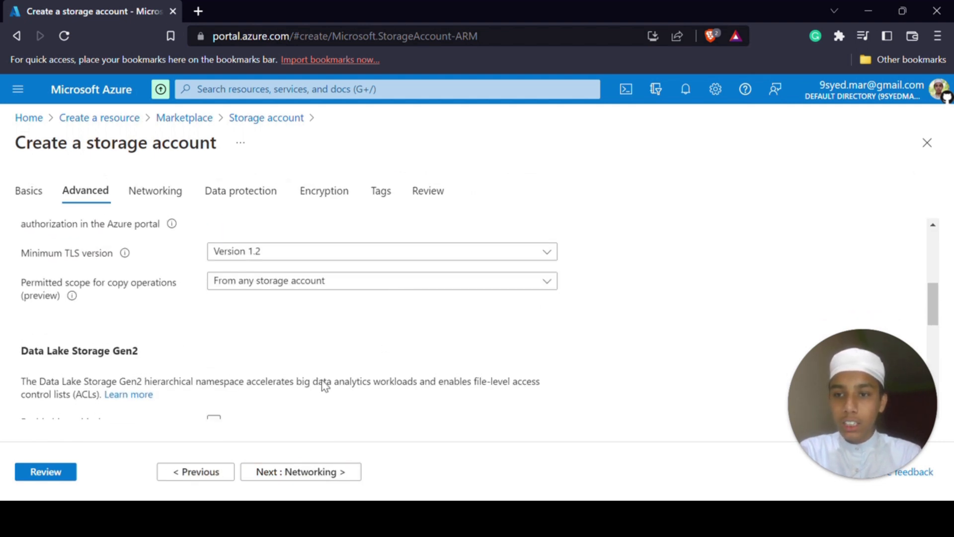
pyautogui.click(348, 283)
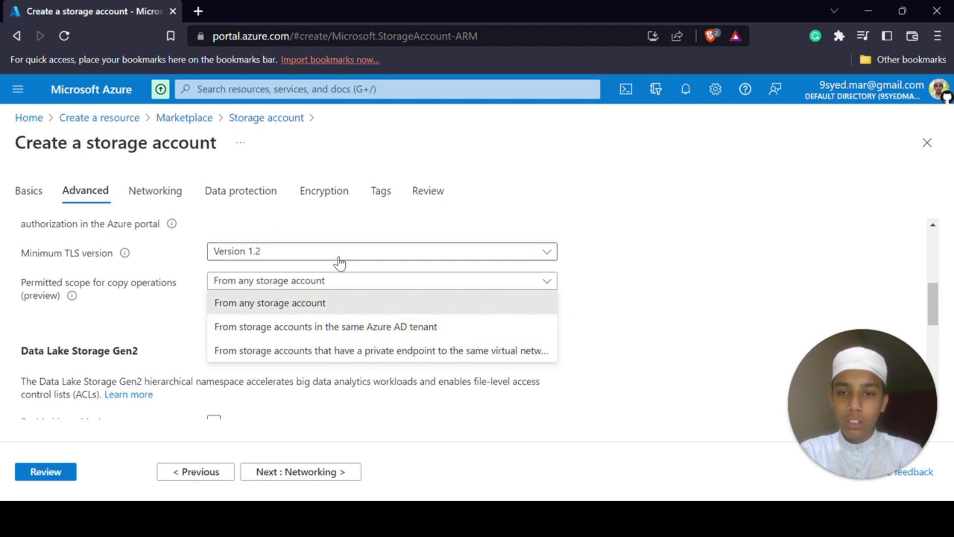
pyautogui.click(330, 282)
pyautogui.scroll(-3, 330, 287)
pyautogui.scroll(-5, 173, 323)
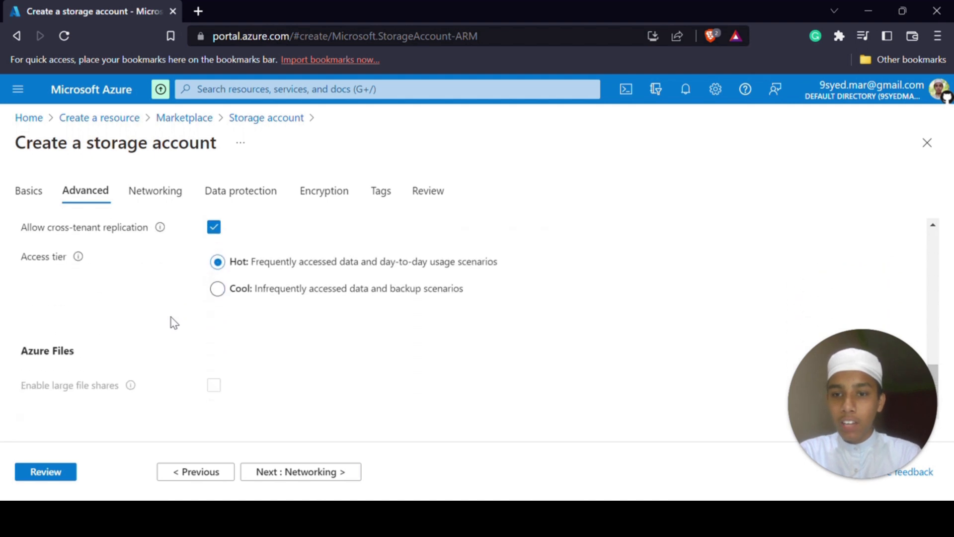
# Proceed through the Networking and Data protection settings to the Encryption settings, keeping the default options
pyautogui.click(298, 472)
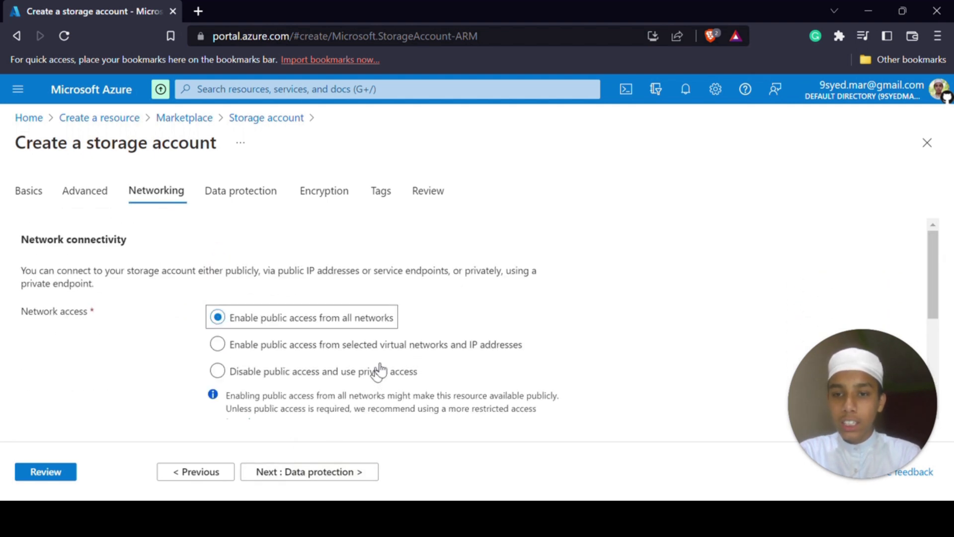
pyautogui.scroll(-2, 184, 287)
pyautogui.scroll(2, 183, 288)
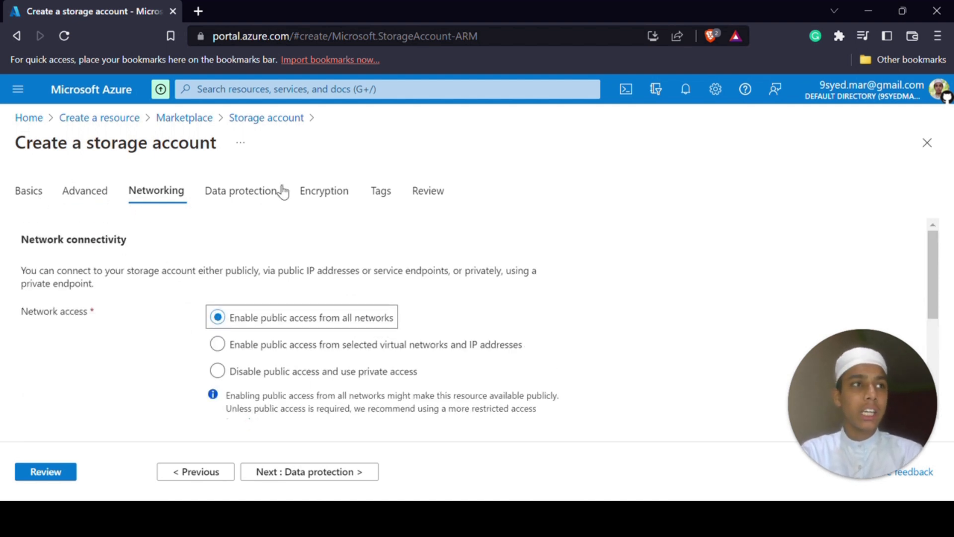
pyautogui.scroll(-3, 347, 360)
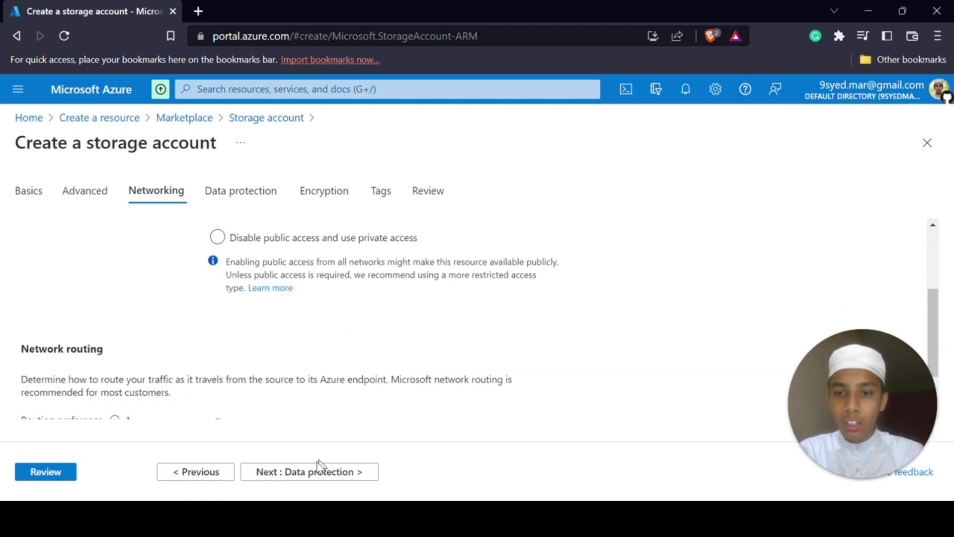
pyautogui.scroll(-1, 311, 317)
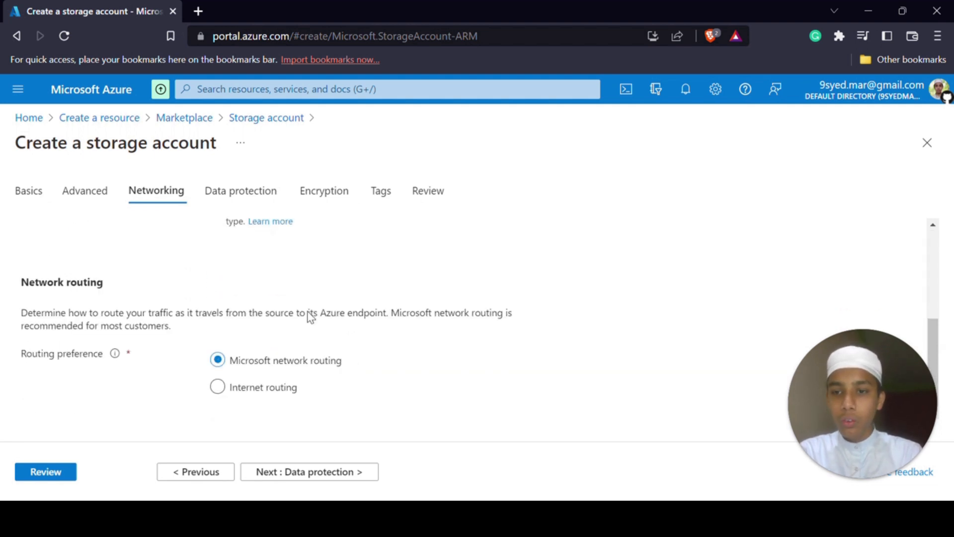
pyautogui.click(319, 484)
pyautogui.scroll(-4, 452, 286)
pyautogui.click(317, 476)
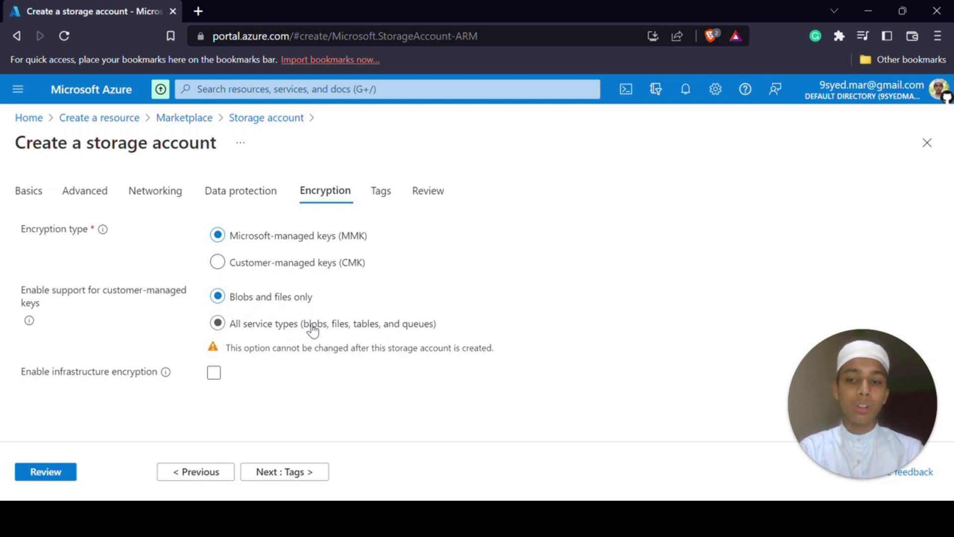
# Set customer-managed key support to all service types (blobs, files, tables, and queues) and leave infrastructure encryption disabled
pyautogui.click(225, 328)
pyautogui.click(218, 298)
pyautogui.click(219, 323)
pyautogui.click(217, 297)
pyautogui.click(217, 324)
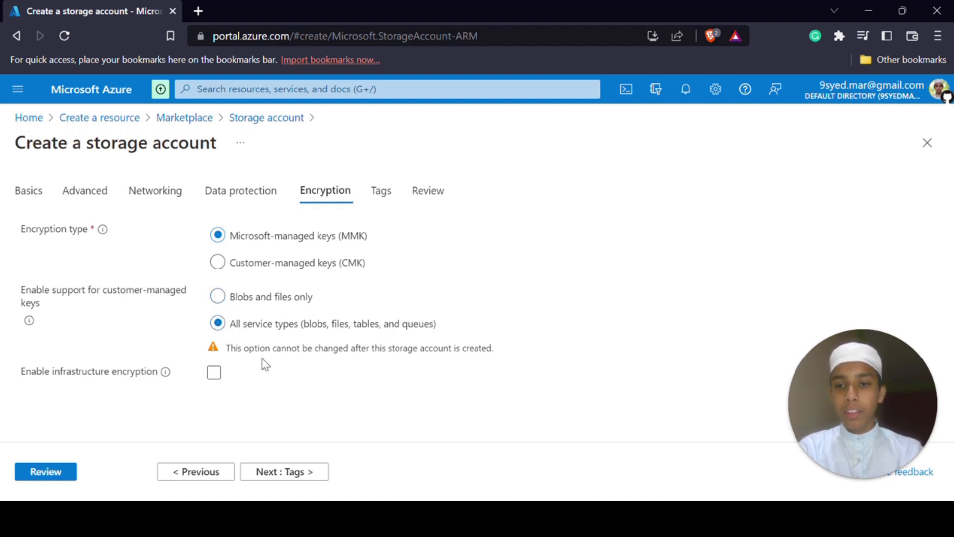
pyautogui.click(214, 375)
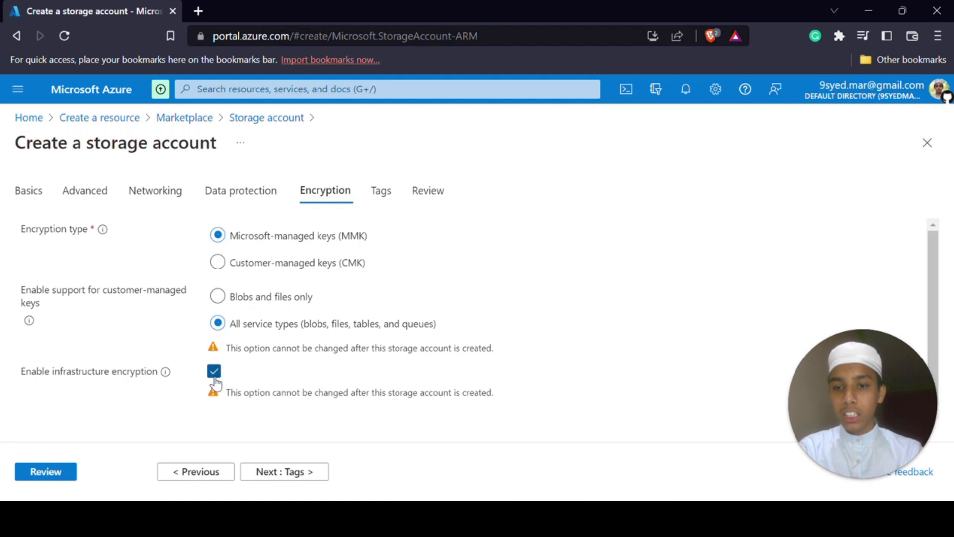
pyautogui.click(214, 372)
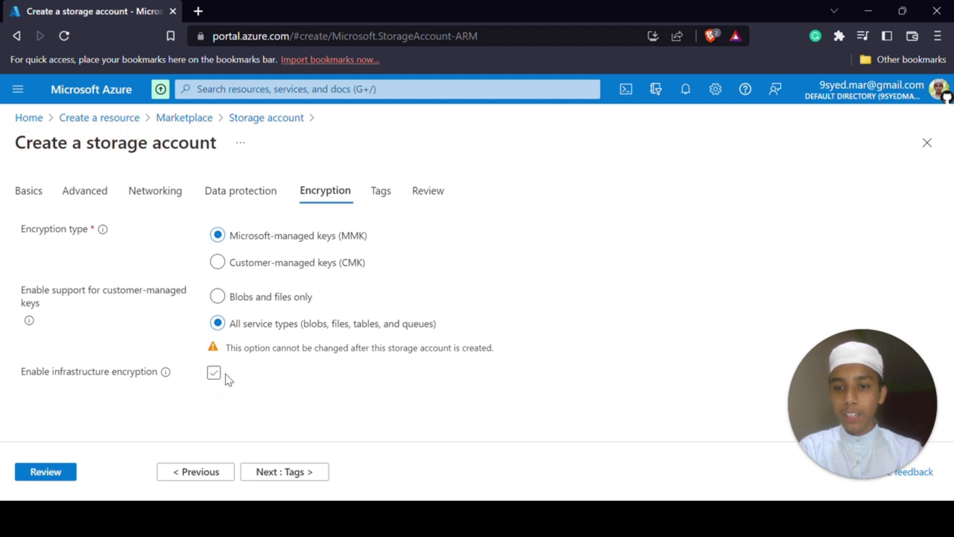
# Proceed past Tags without adding any and check the Basics and Advanced settings in the Review summary
pyautogui.click(306, 476)
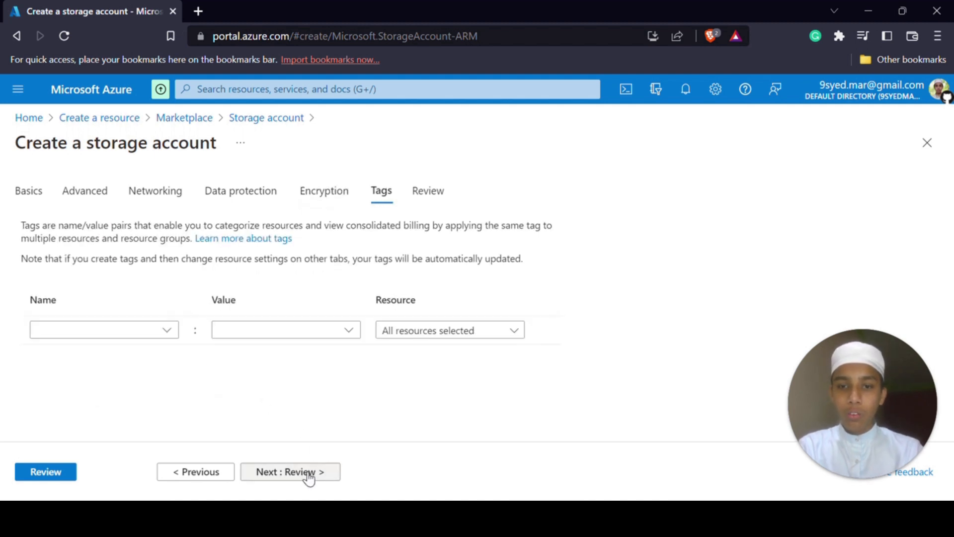
pyautogui.click(307, 472)
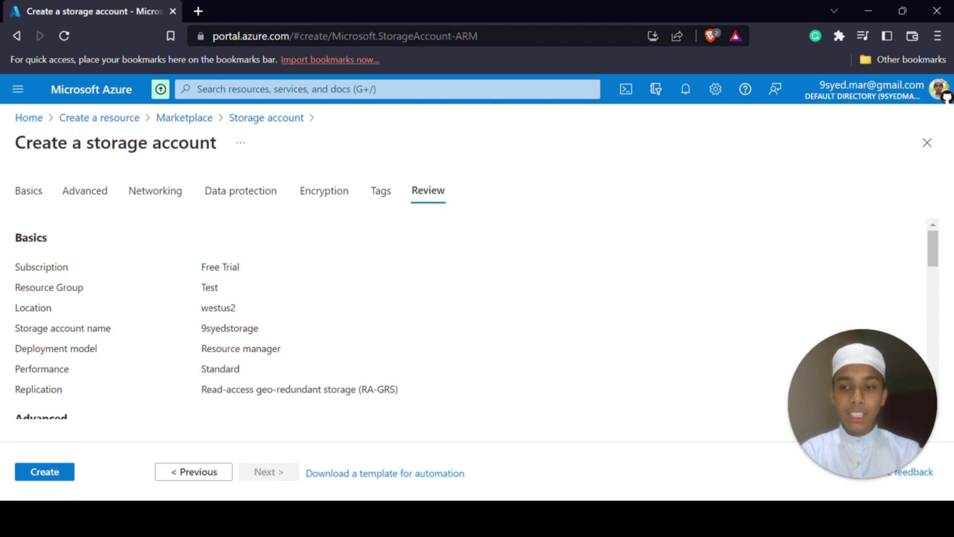
pyautogui.scroll(-6, 471, 319)
pyautogui.scroll(6, 472, 319)
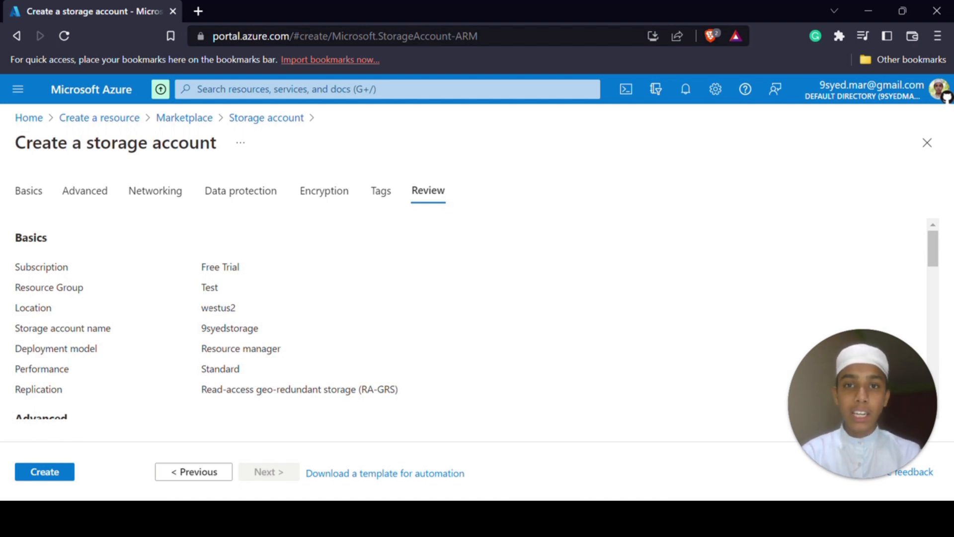
pyautogui.scroll(-2, 477, 318)
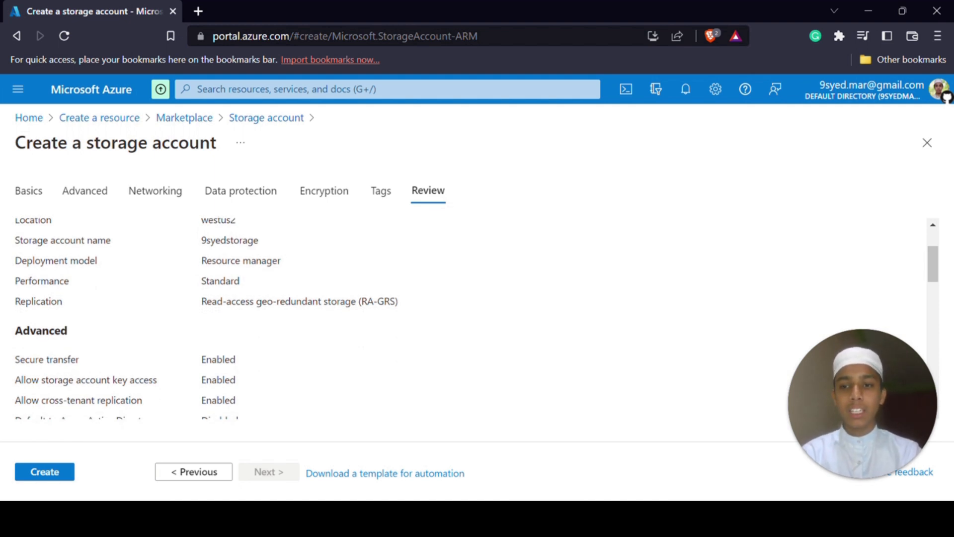
pyautogui.scroll(1, 208, 316)
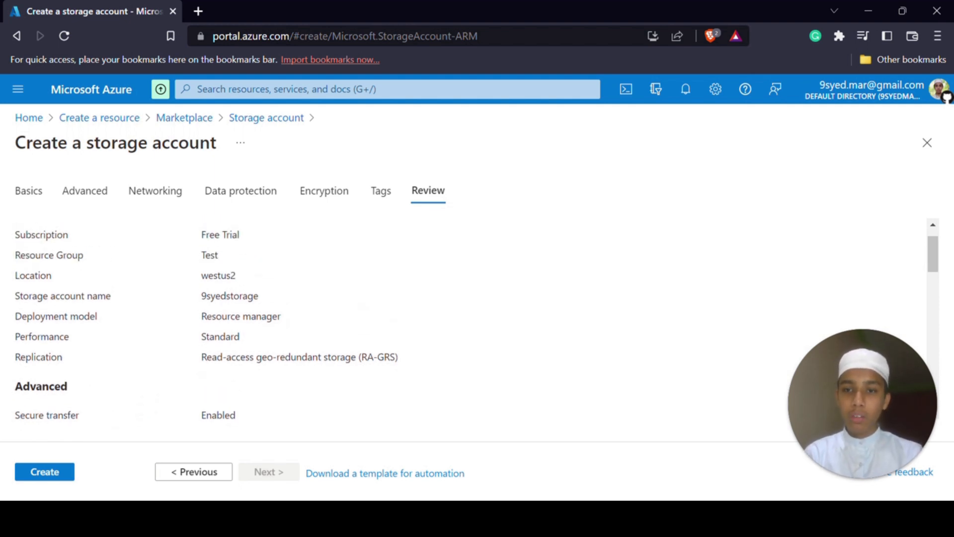
pyautogui.doubleClick(217, 275)
pyautogui.click(288, 281)
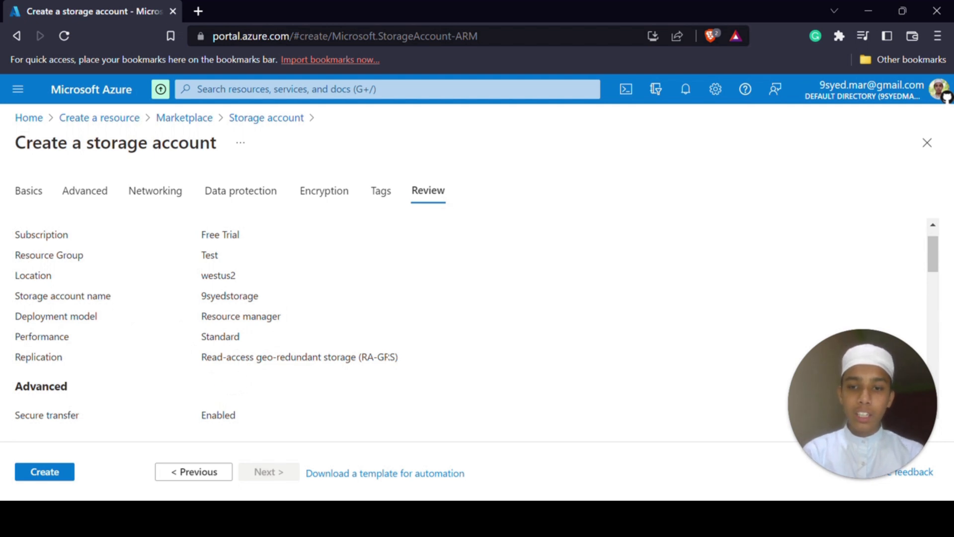
pyautogui.scroll(-2, 297, 353)
pyautogui.scroll(-1, 124, 341)
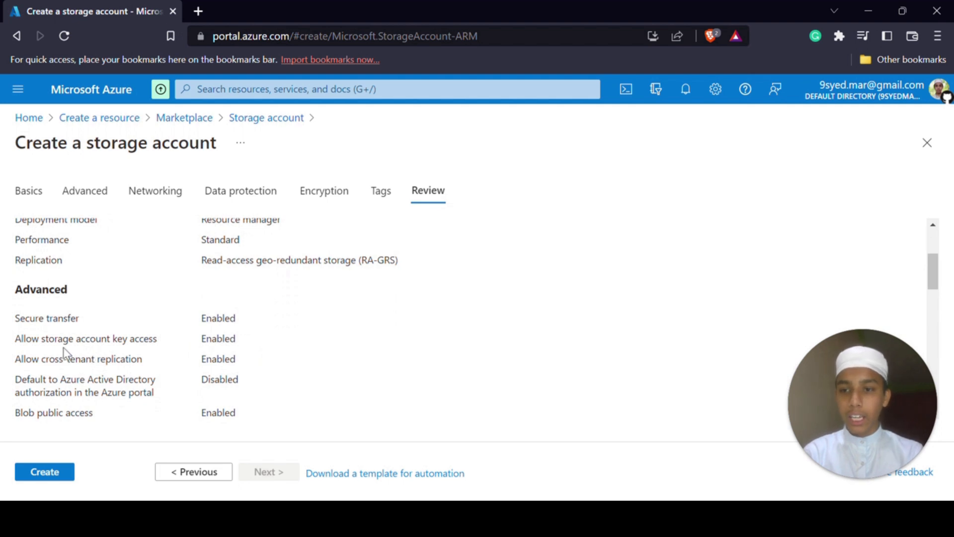
# Check the remaining Advanced, Networking and Data protection settings in the review summary and create the storage account
pyautogui.scroll(-5, 247, 350)
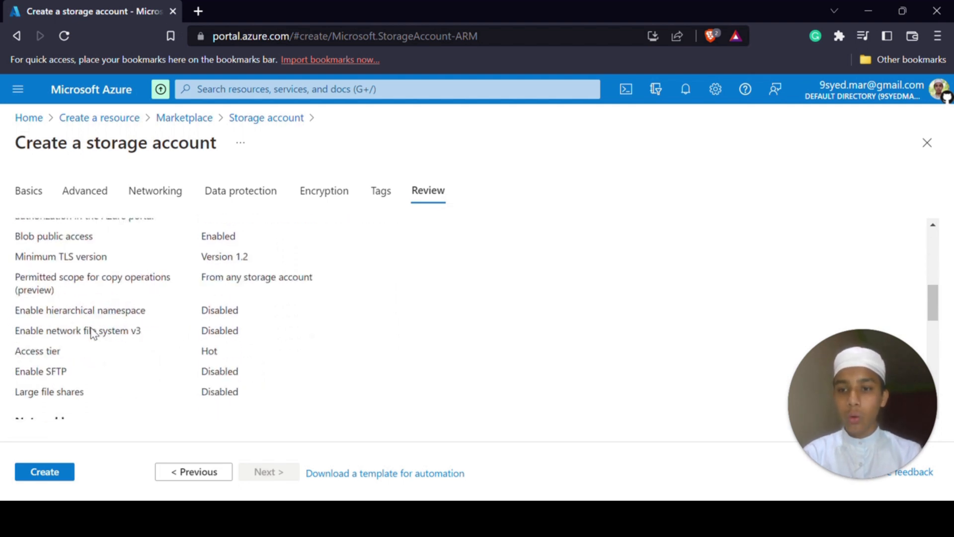
pyautogui.scroll(-2, 93, 333)
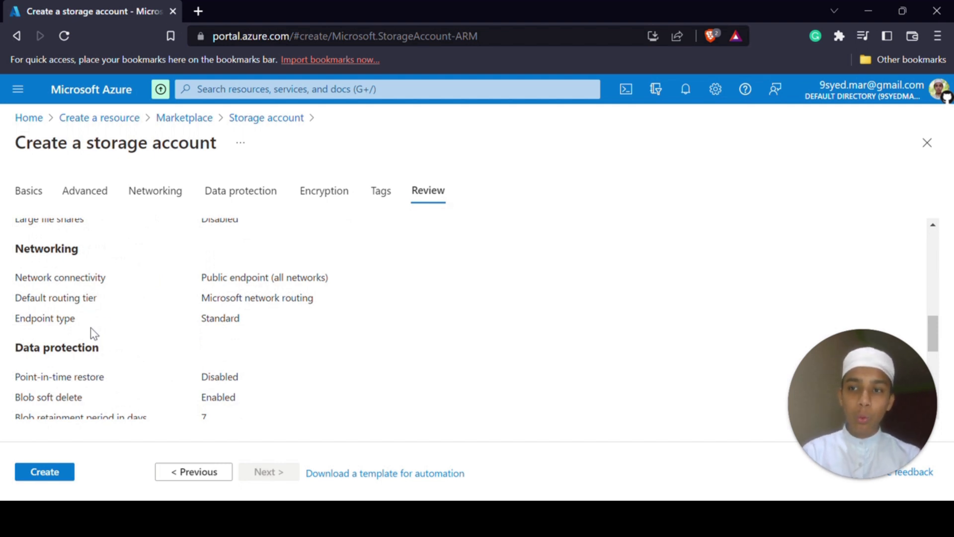
pyautogui.scroll(-6, 94, 333)
pyautogui.scroll(15, 94, 333)
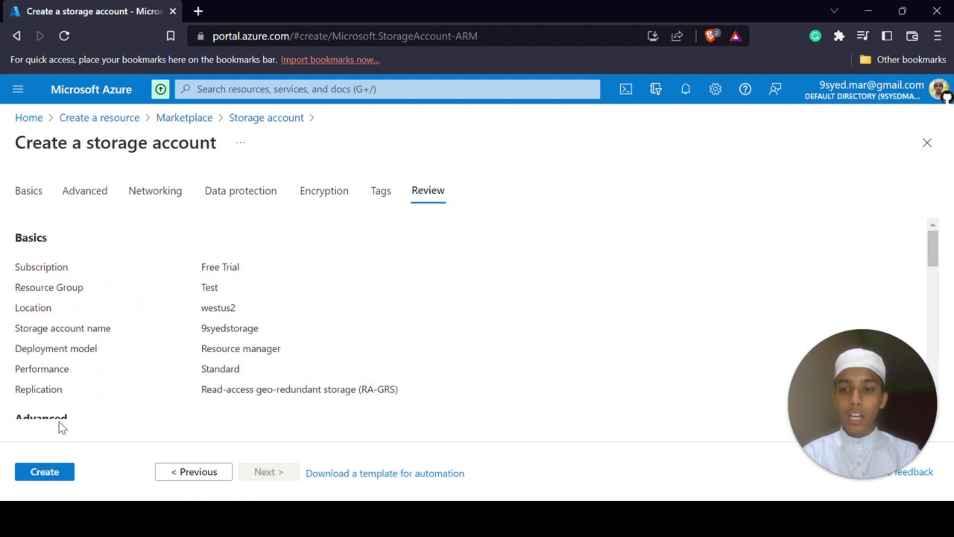
pyautogui.click(40, 478)
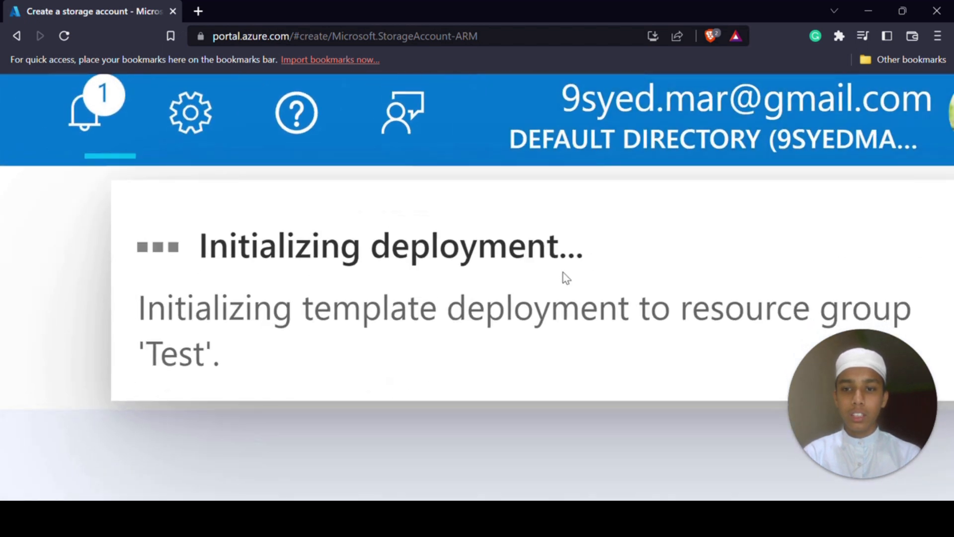
pyautogui.hscroll(1, 565, 276)
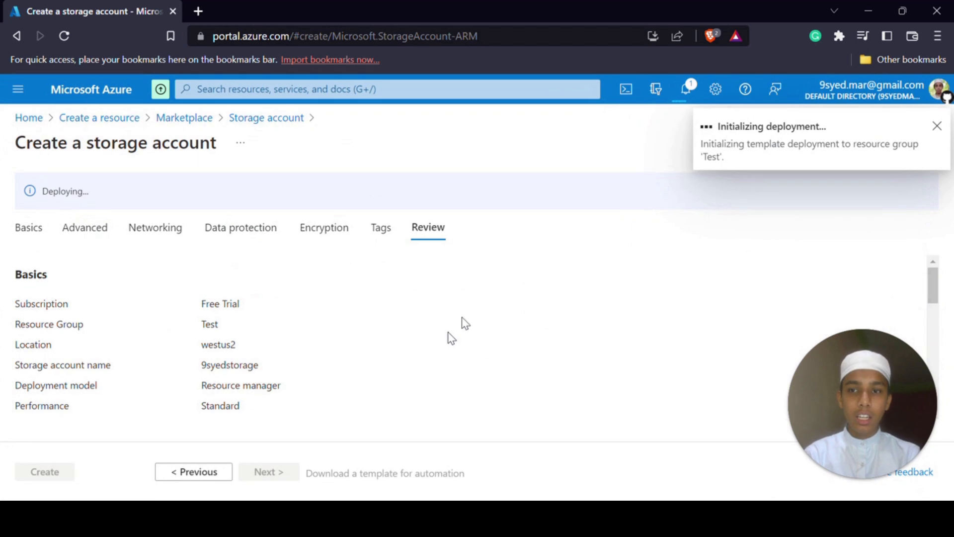
# Open the Azure portal home page in a second browser tab and check its notifications
pyautogui.hotkey('ctrl', 't')
pyautogui.write('po')
pyautogui.press('Return')
pyautogui.hotkey('ctrl', 'Tab')
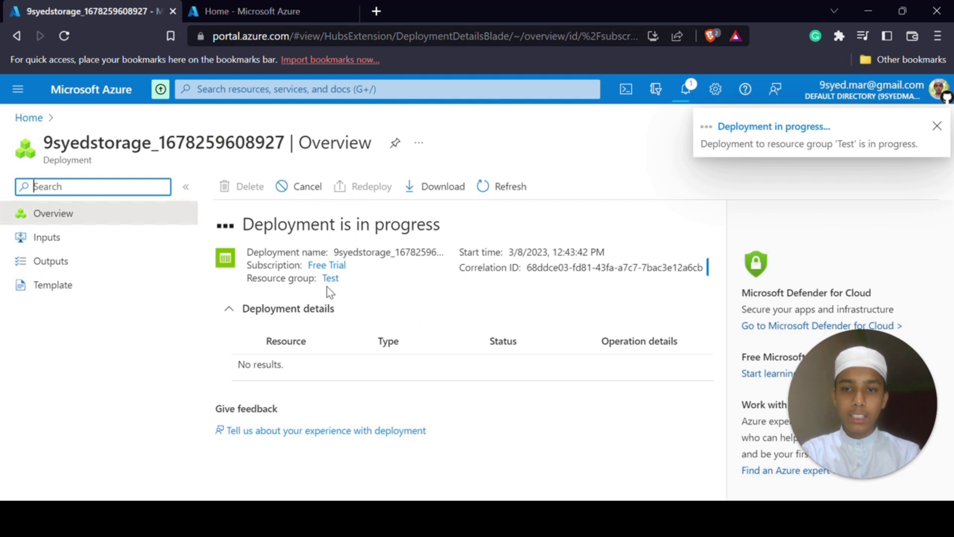
pyautogui.click(273, 9)
pyautogui.click(689, 92)
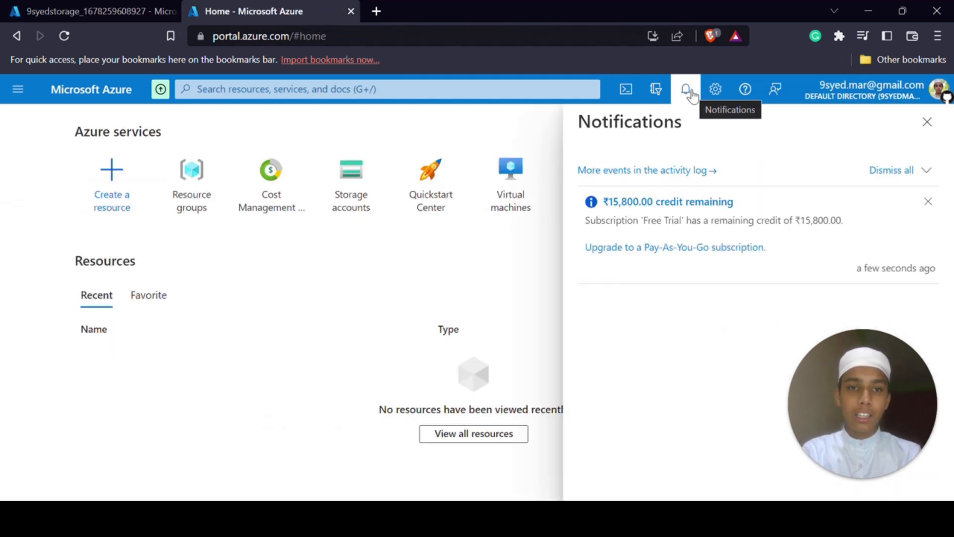
pyautogui.click(688, 93)
# Search the portal for "cost", open Cost Management and check on the storage account deployment in the other browser tab
pyautogui.click(444, 87)
pyautogui.write('cost')
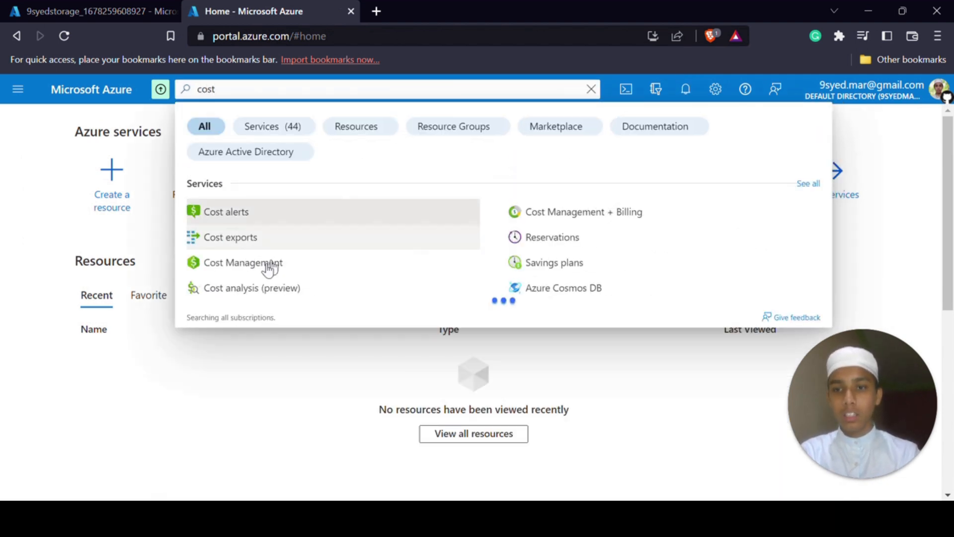
pyautogui.click(266, 264)
pyautogui.hotkey('ctrl', 'Tab')
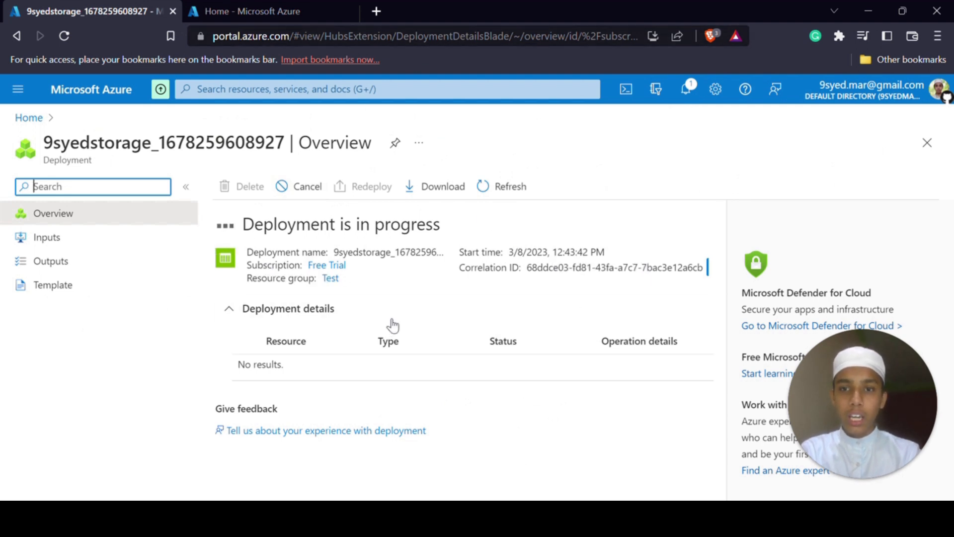
pyautogui.moveTo(42, 143); pyautogui.dragTo(246, 143)
pyautogui.click(253, 136)
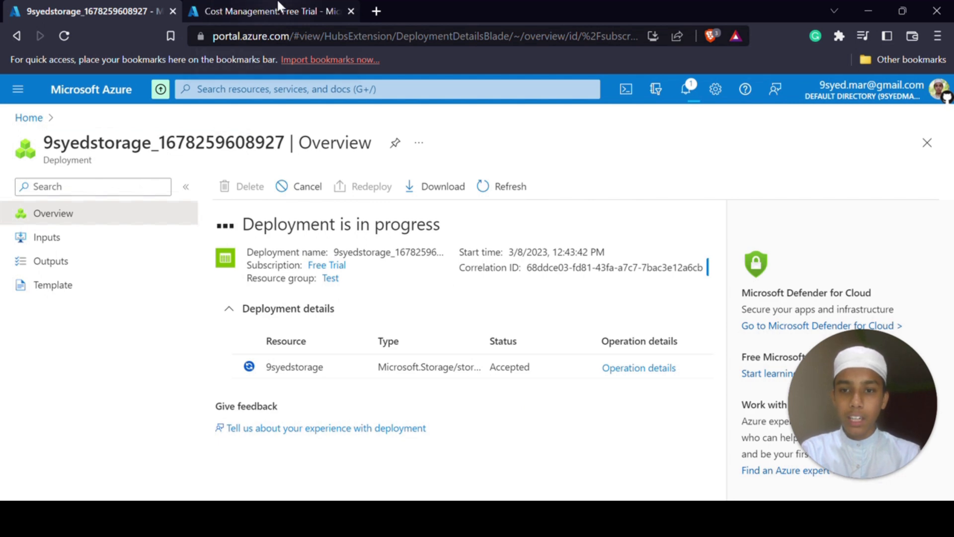
pyautogui.click(277, 4)
pyautogui.click(22, 5)
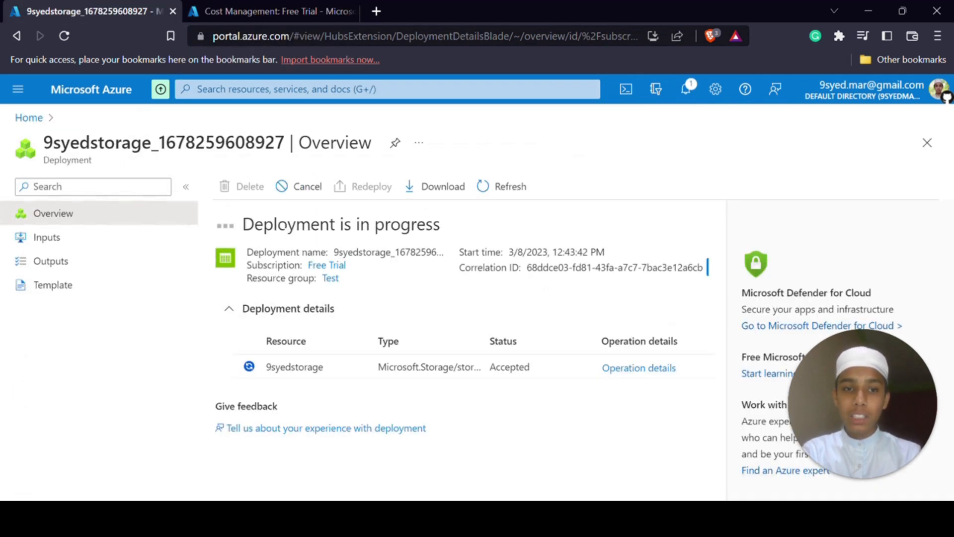
pyautogui.click(262, 4)
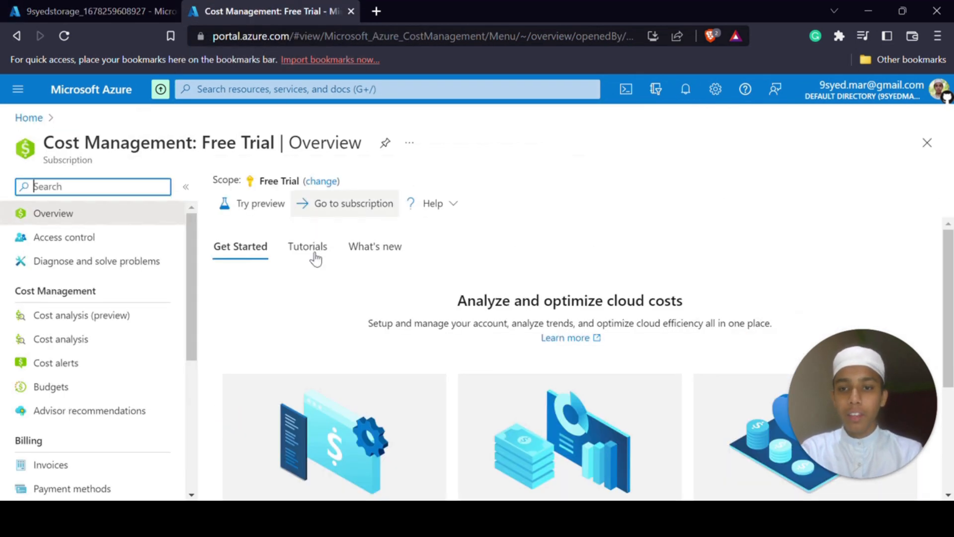
# Look over the Cost Management overview cards and the available cost and billing sections
pyautogui.scroll(-3, 310, 351)
pyautogui.scroll(-1, 348, 314)
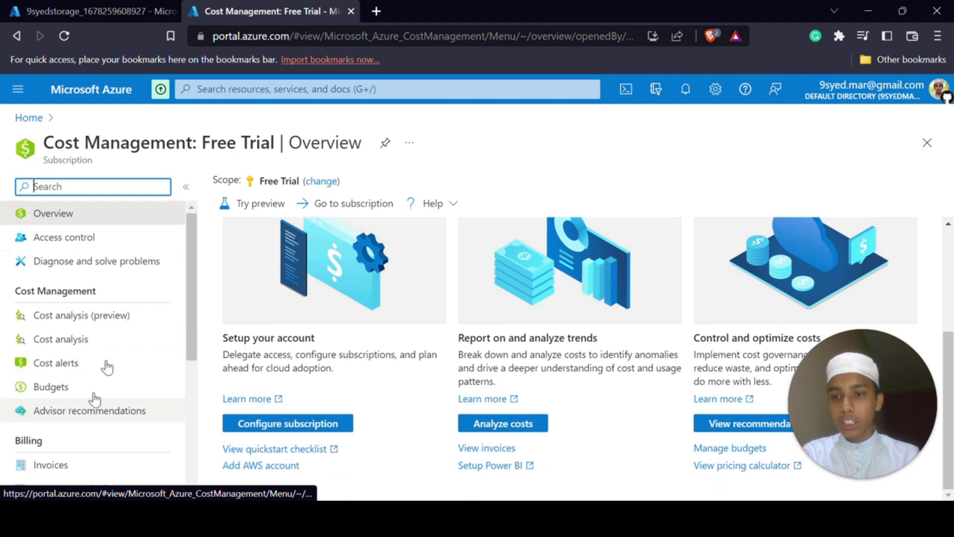
pyautogui.scroll(-3, 99, 377)
pyautogui.scroll(3, 115, 347)
pyautogui.scroll(-4, 115, 348)
pyautogui.scroll(5, 136, 243)
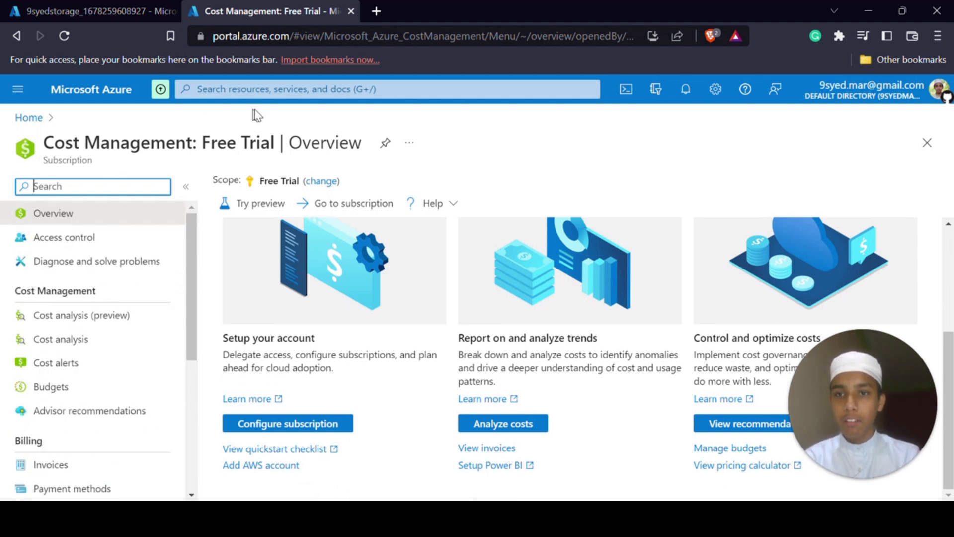
# Open Cost Management + Billing, check the storage account deployment status, and go to its Cost Management section
pyautogui.click(266, 91)
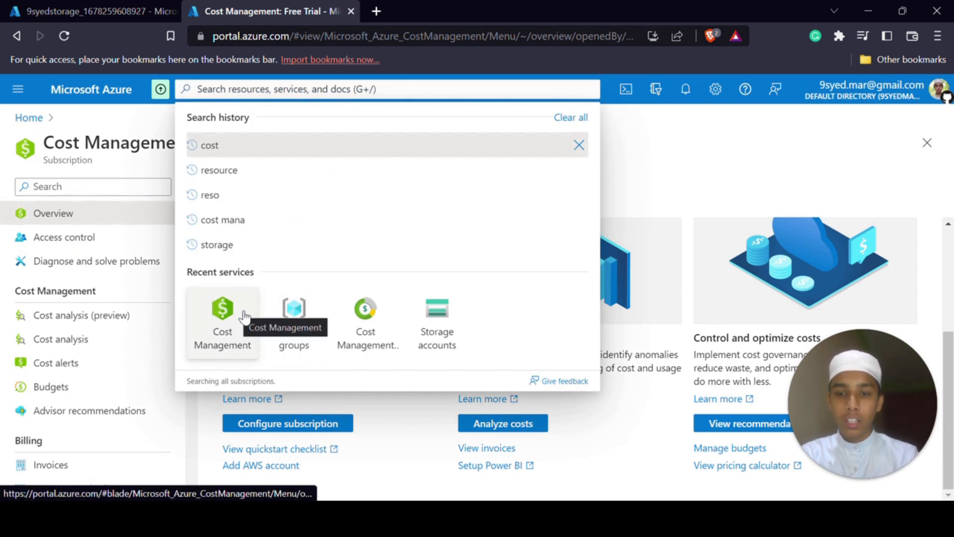
pyautogui.click(379, 328)
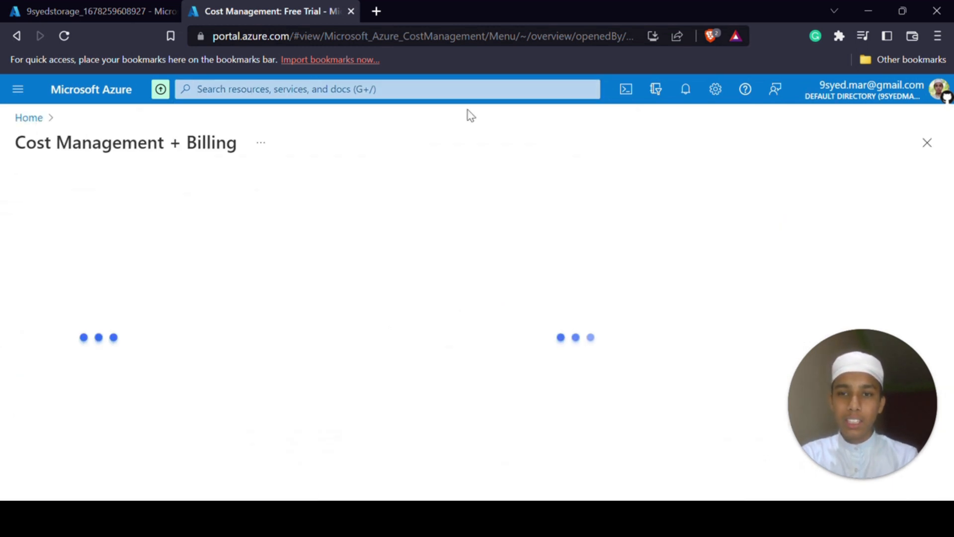
pyautogui.hotkey('ctrl', 'Tab')
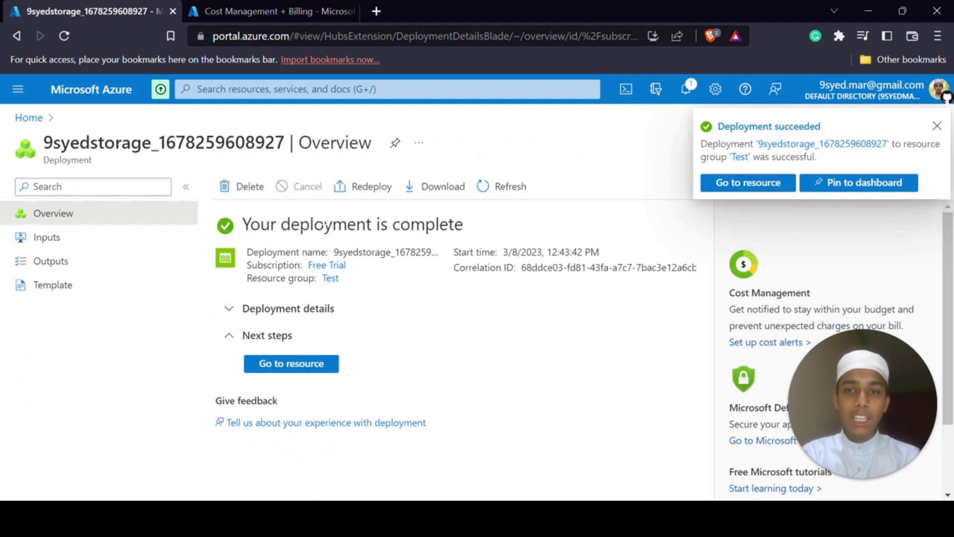
pyautogui.hotkey('ctrl', 'Tab')
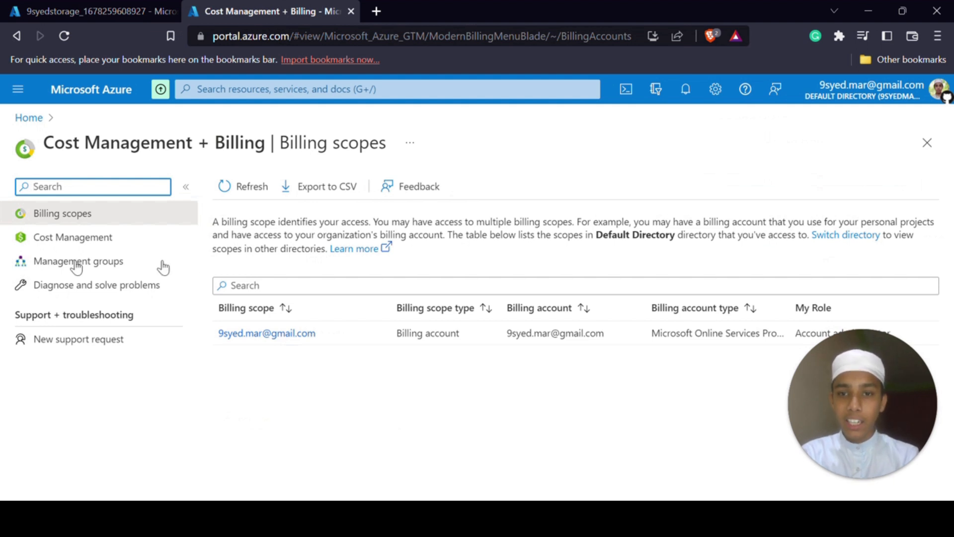
pyautogui.click(103, 241)
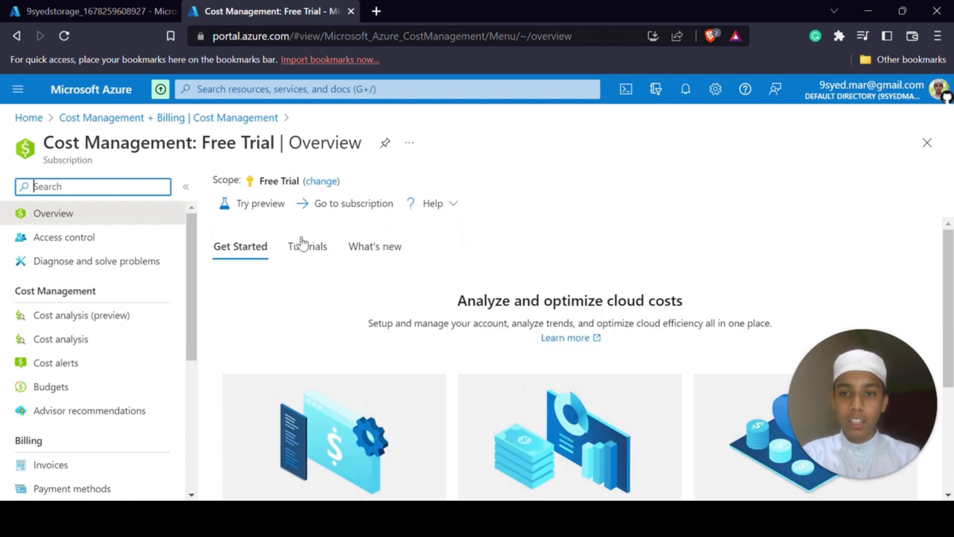
# Look through the Tutorials, What's new and Get Started pages of the Cost Management overview
pyautogui.click(306, 246)
pyautogui.click(388, 250)
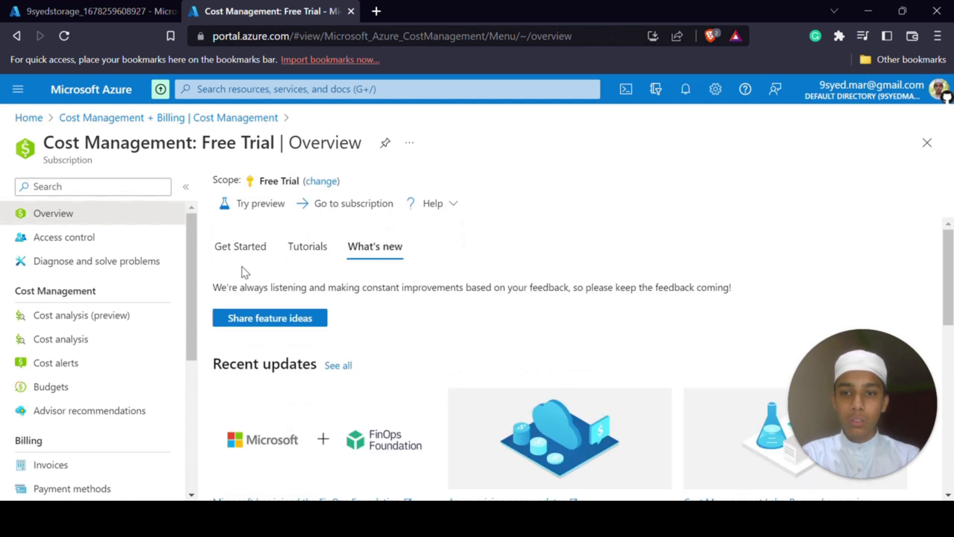
pyautogui.click(264, 248)
pyautogui.scroll(-3, 449, 272)
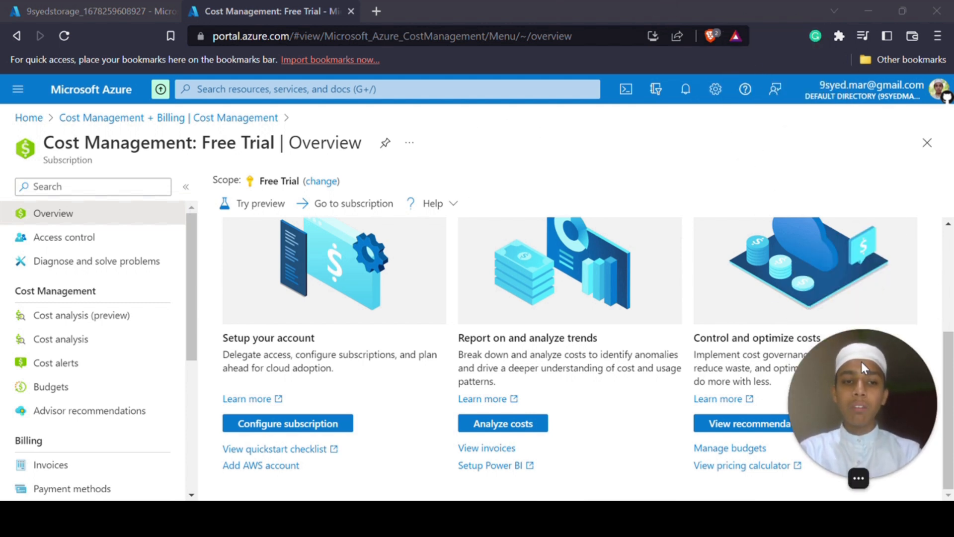
# Close the Cost Management tab, open the deployed storage account and look over its essentials and properties
pyautogui.hotkey('ctrl', 'w')
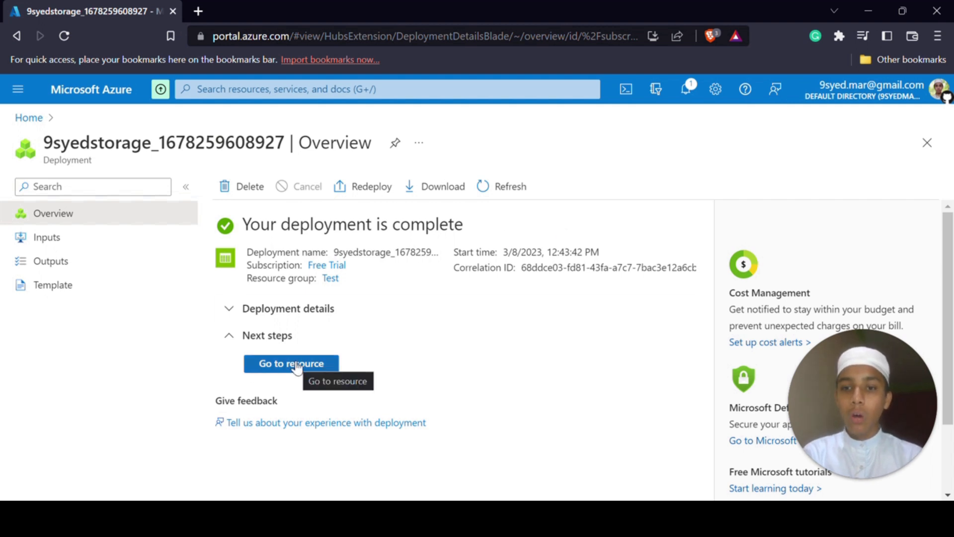
pyautogui.click(271, 365)
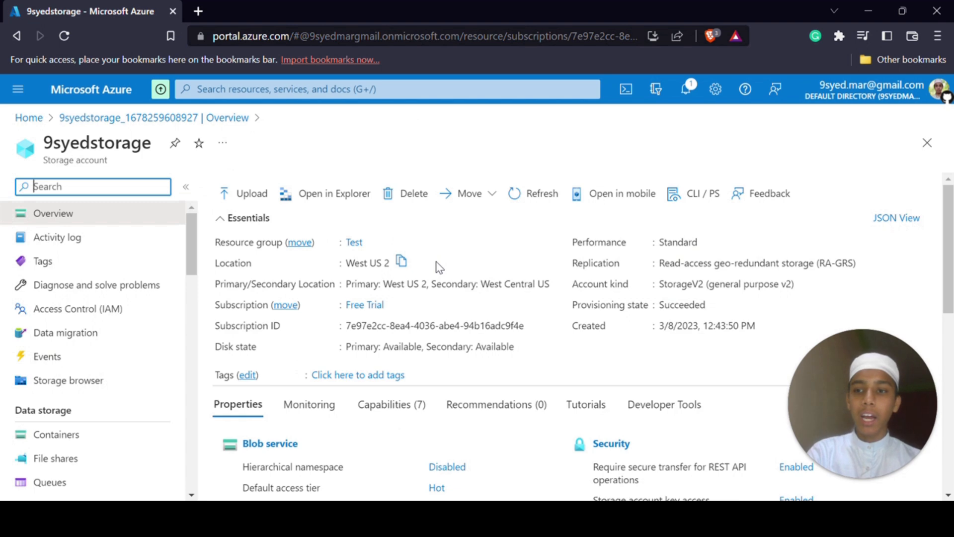
pyautogui.scroll(-5, 436, 261)
pyautogui.scroll(5, 436, 261)
pyautogui.scroll(-9, 437, 262)
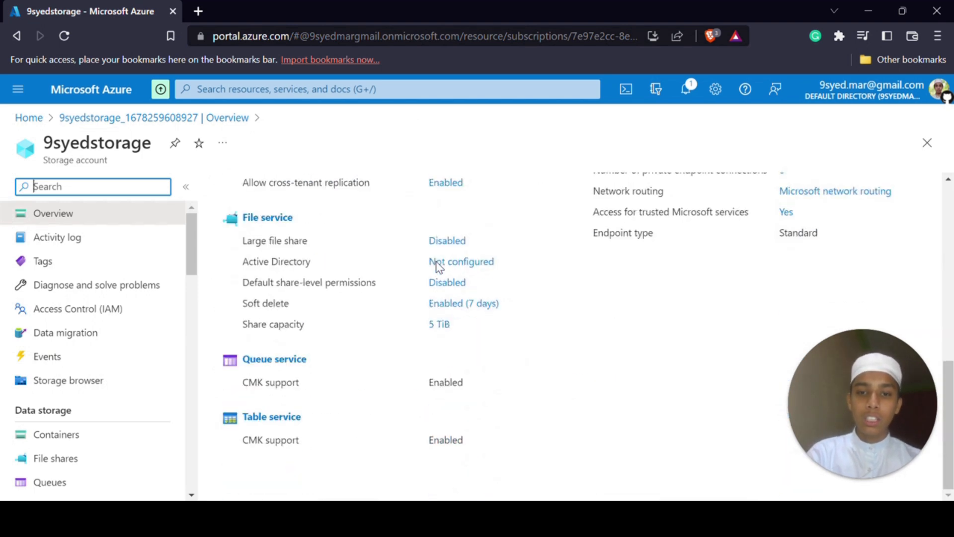
pyautogui.scroll(10, 416, 258)
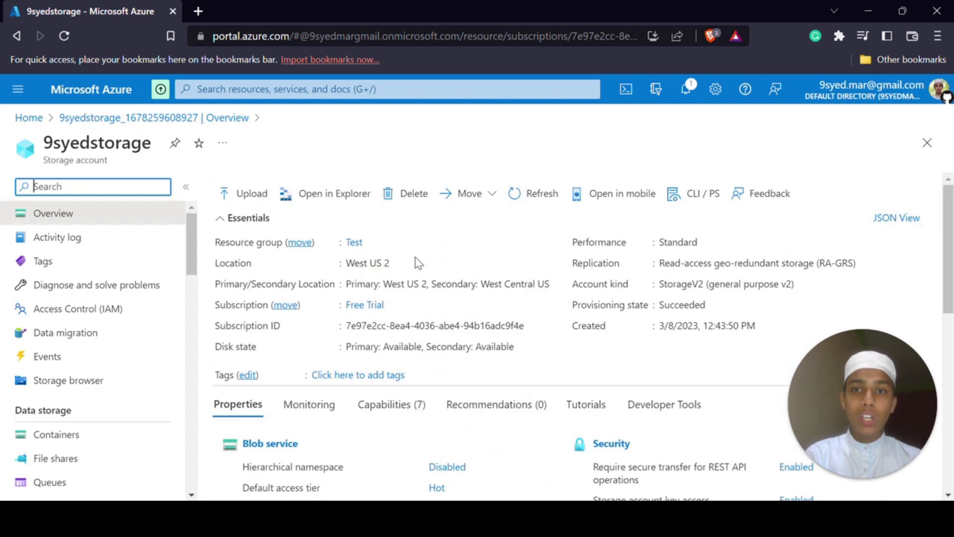
pyautogui.scroll(-10, 415, 258)
pyautogui.scroll(10, 416, 262)
pyautogui.scroll(-10, 417, 262)
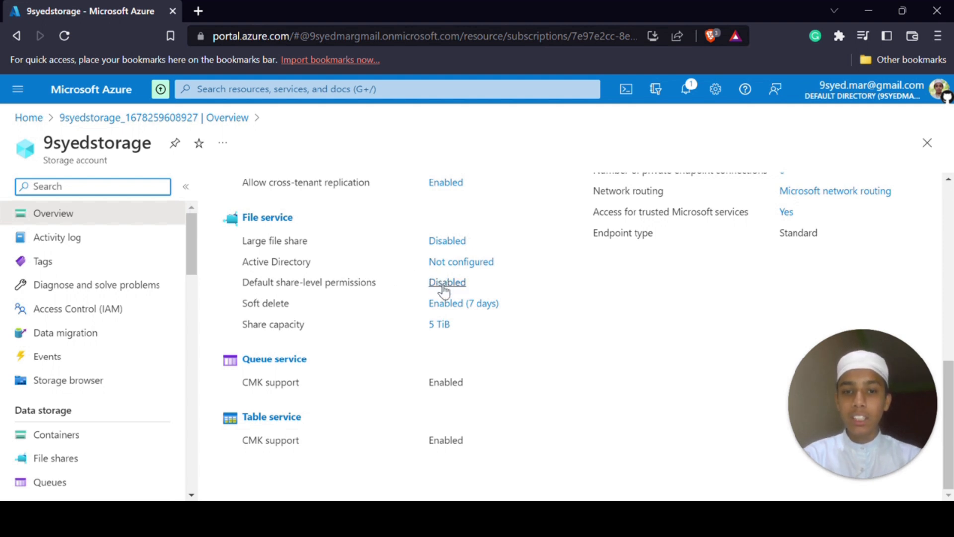
# Examine the File service's soft delete and share capacity, and the Blob service, Security and Networking properties
pyautogui.doubleClick(266, 303)
pyautogui.click(391, 304)
pyautogui.moveTo(247, 324); pyautogui.dragTo(352, 328)
pyautogui.click(362, 328)
pyautogui.rightClick(361, 328)
pyautogui.click(339, 341)
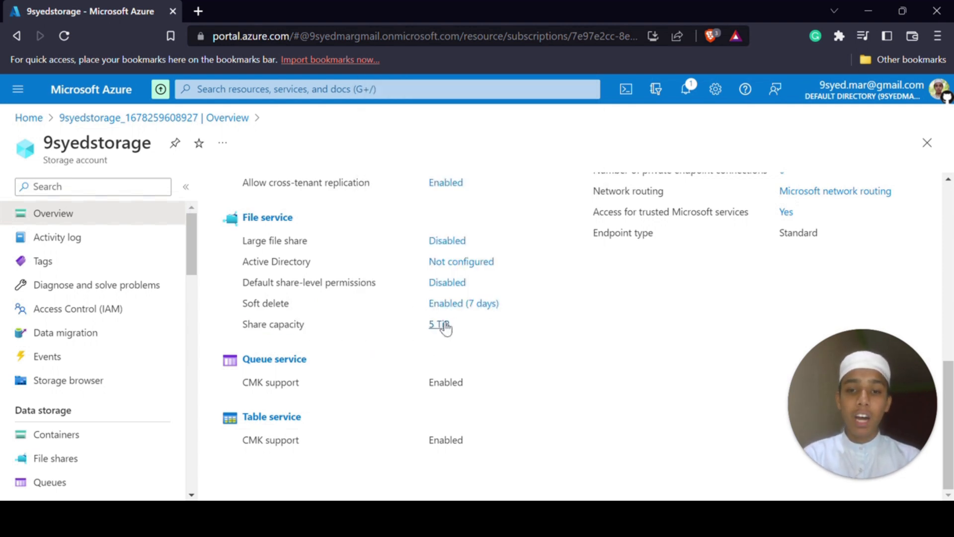
pyautogui.scroll(10, 322, 273)
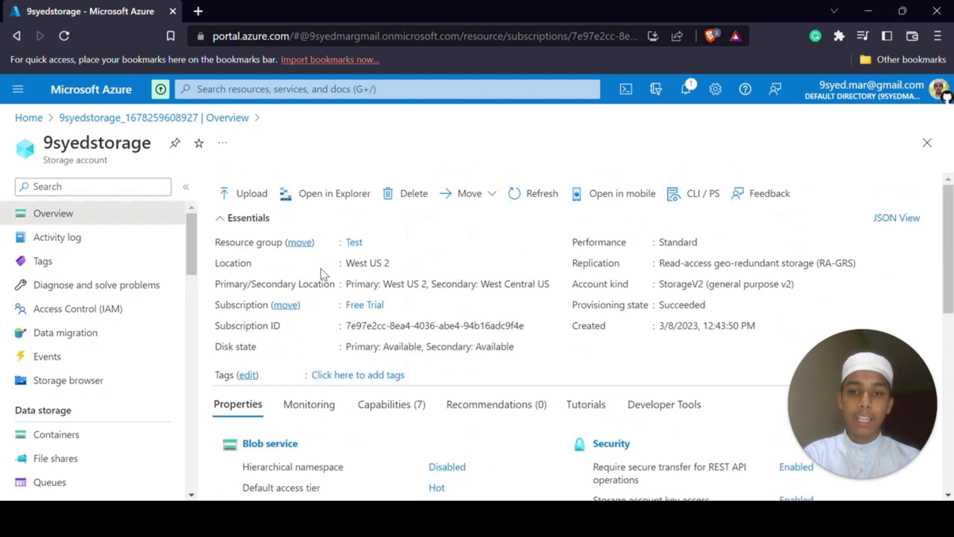
pyautogui.scroll(-4, 322, 273)
pyautogui.scroll(-5, 519, 291)
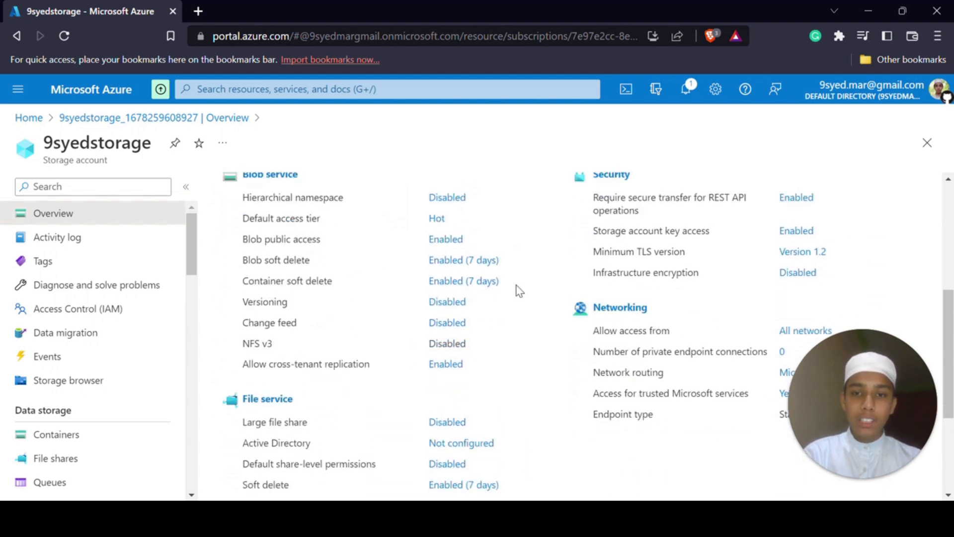
pyautogui.scroll(10, 519, 291)
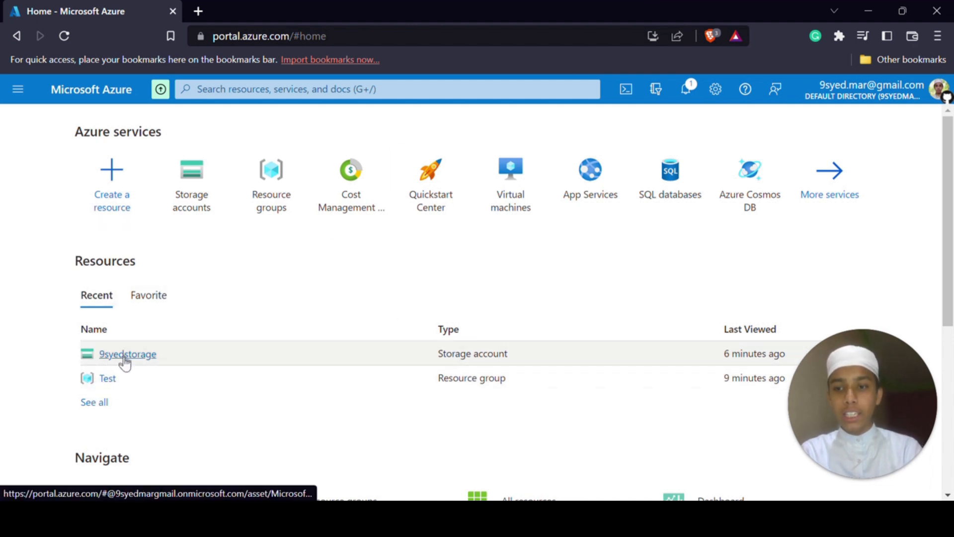
# Look over the portal home page's recent resources, reload the portal in a new browser tab and dismiss the credit notification
pyautogui.scroll(-4, 276, 327)
pyautogui.scroll(4, 276, 327)
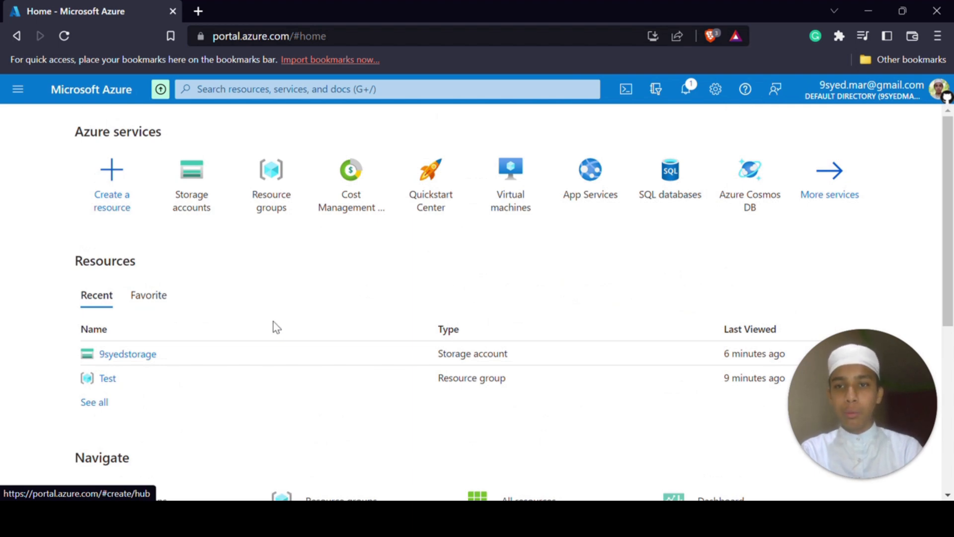
pyautogui.hotkey('ctrl', 't')
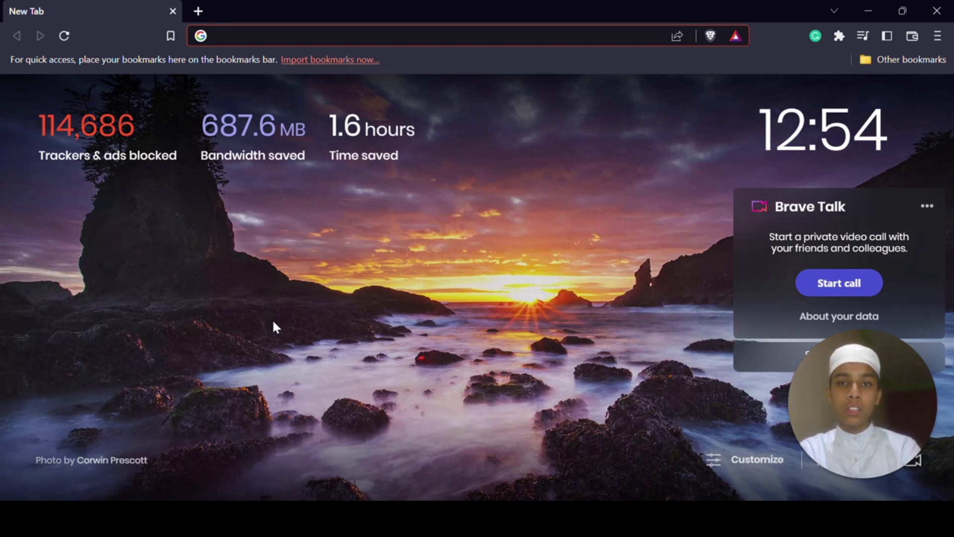
pyautogui.write('post')
pyautogui.press('BackSpace')
pyautogui.press('BackSpace')
pyautogui.press('BackSpace')
pyautogui.write('o')
pyautogui.press('Return')
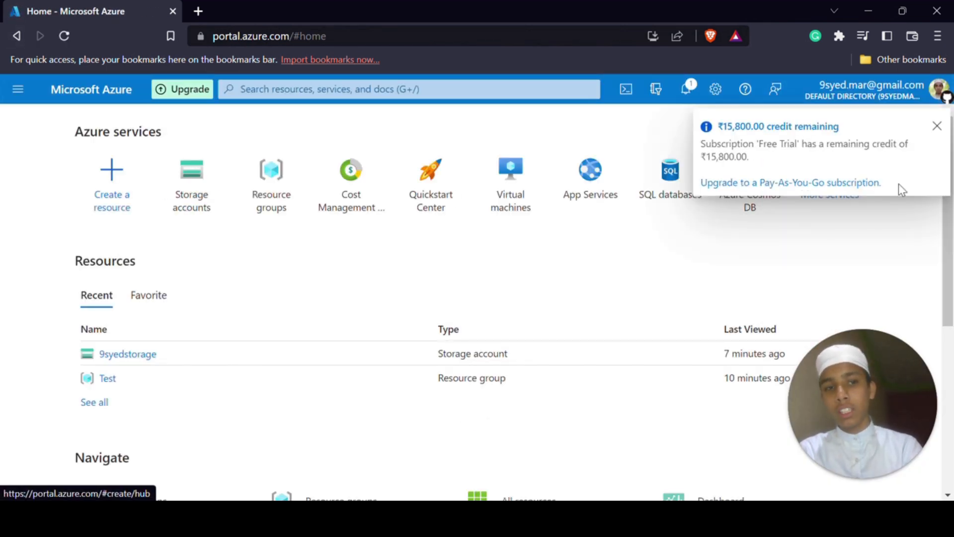
pyautogui.click(937, 126)
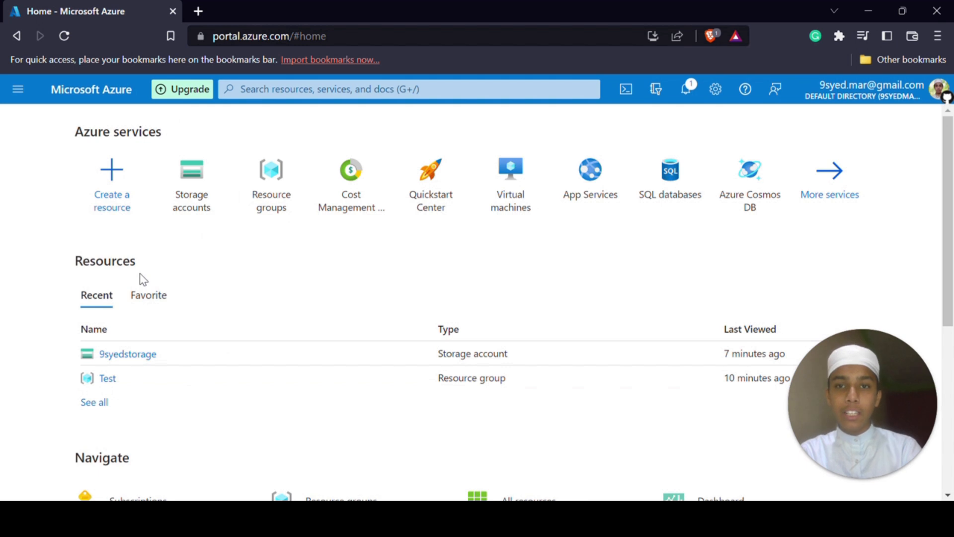
# Search the portal for "storage", go to Storage accounts and open the existing storage account with the account list collapsed
pyautogui.click(312, 89)
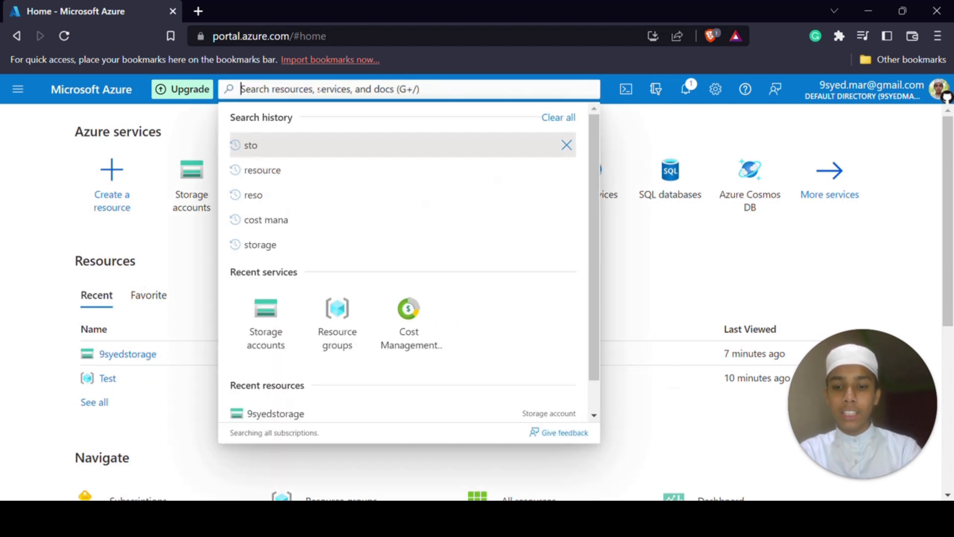
pyautogui.write('storage')
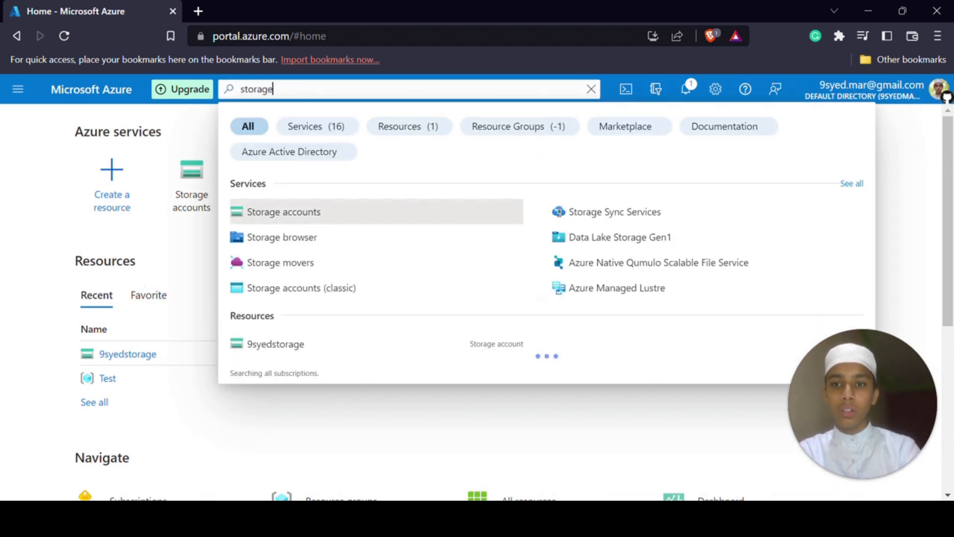
pyautogui.click(292, 211)
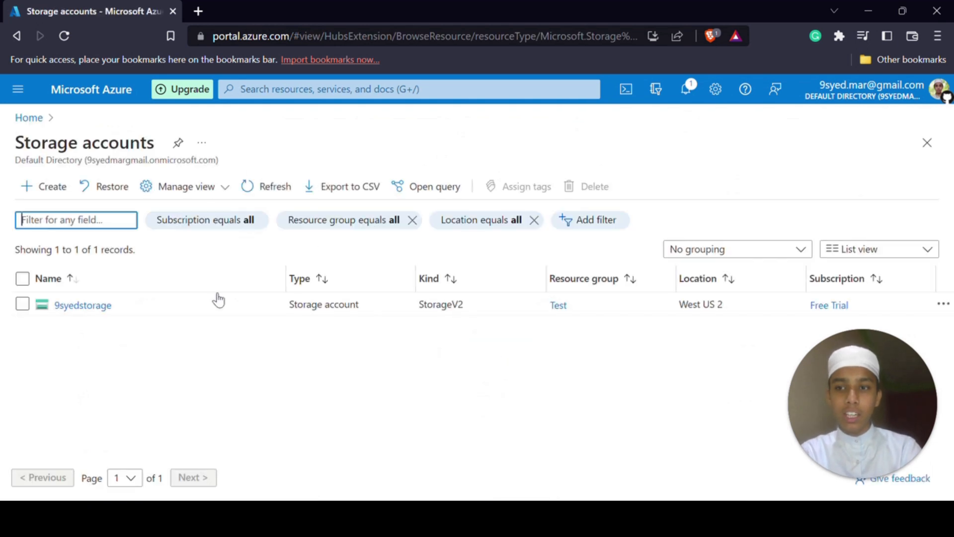
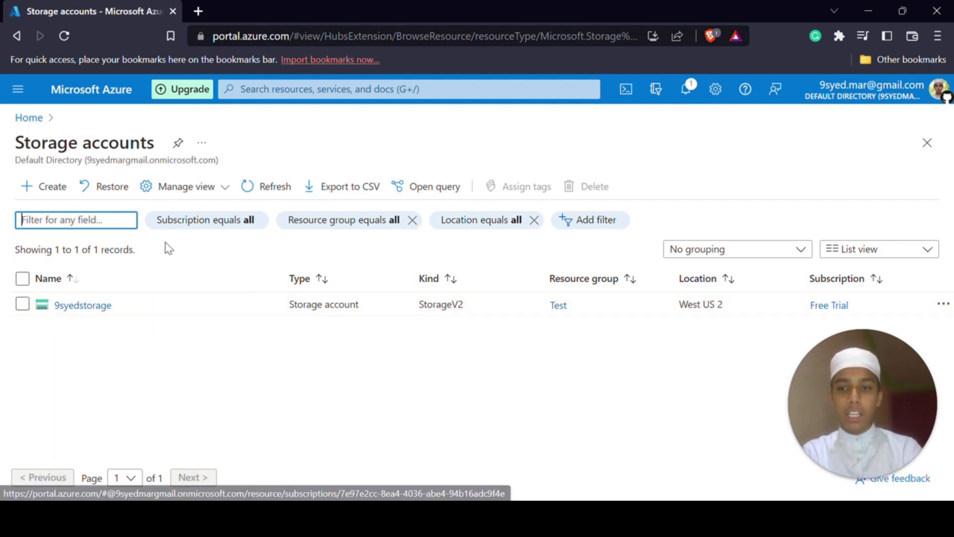
pyautogui.click(70, 305)
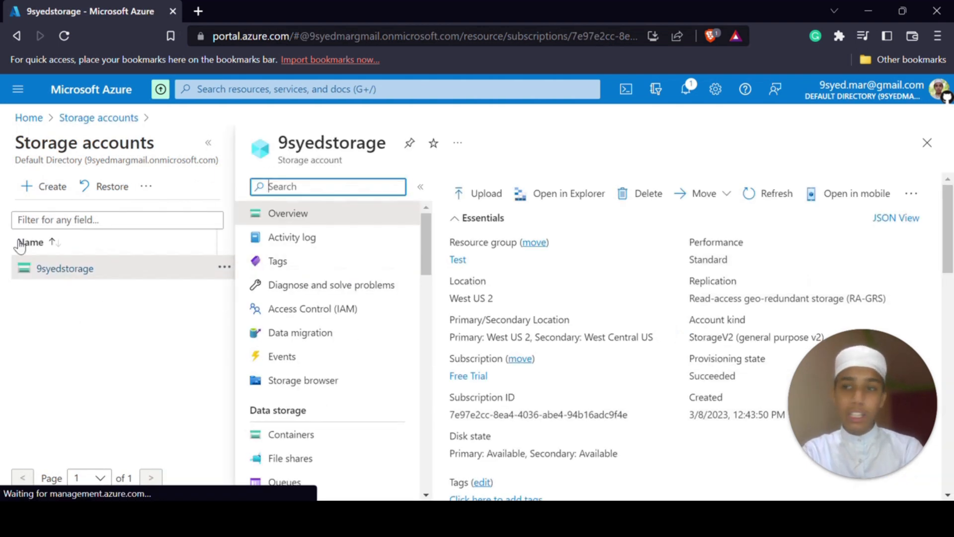
pyautogui.click(221, 145)
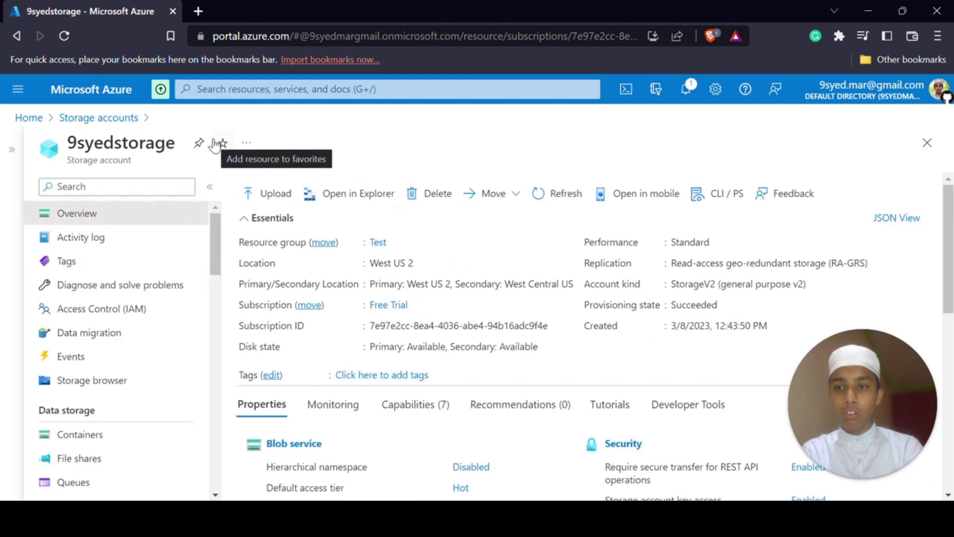
# Look over the storage account's overview properties and open its Containers page under Data storage
pyautogui.scroll(-8, 464, 254)
pyautogui.scroll(3, 465, 253)
pyautogui.scroll(5, 465, 253)
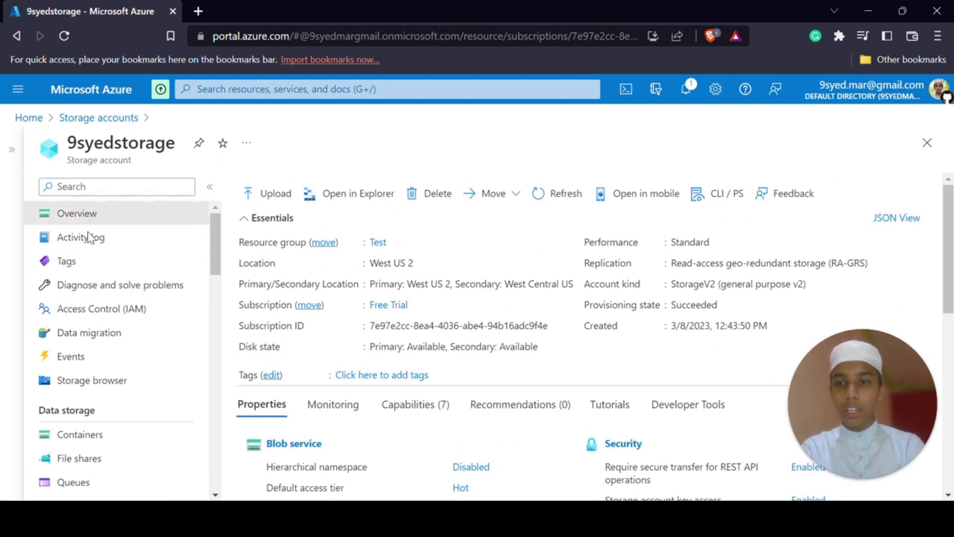
pyautogui.click(86, 436)
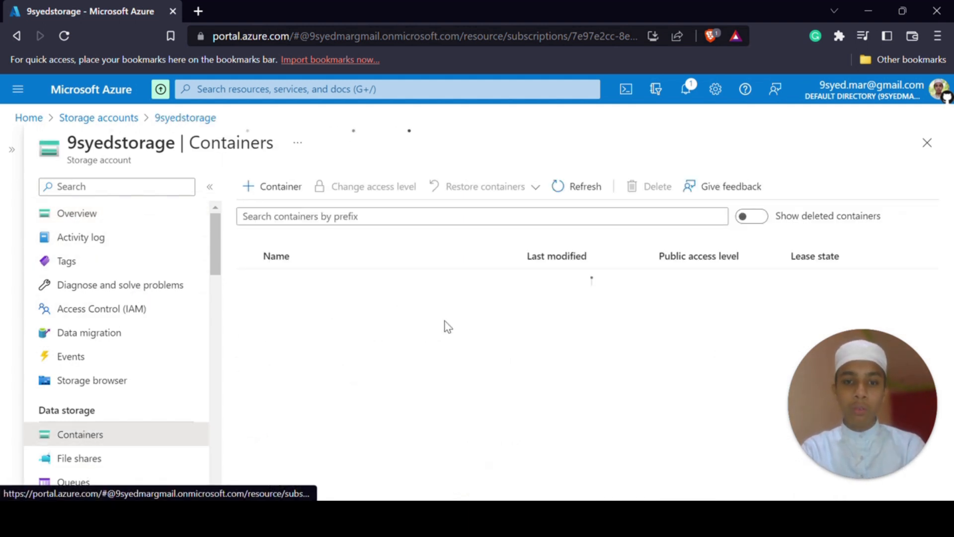
pyautogui.moveTo(859, 378); pyautogui.dragTo(1, 86)
pyautogui.click(359, 2)
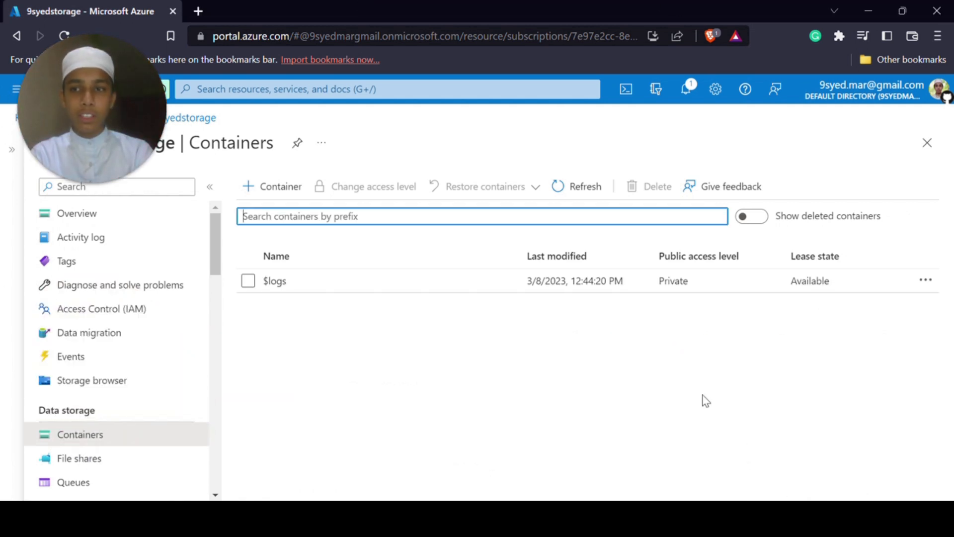
pyautogui.moveTo(99, 97); pyautogui.dragTo(82, 391)
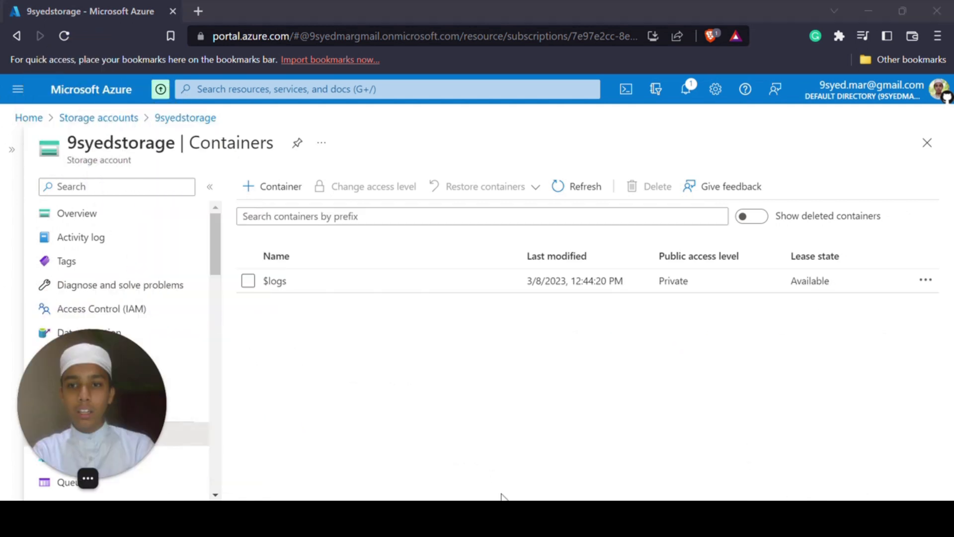
pyautogui.click(485, 405)
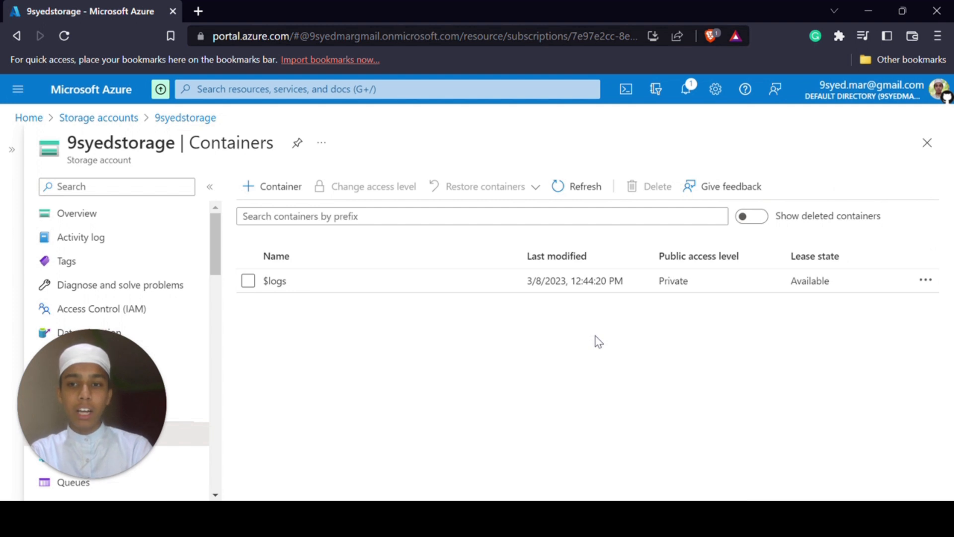
# Start a new container in the storage account and look over its public access level options
pyautogui.click(280, 191)
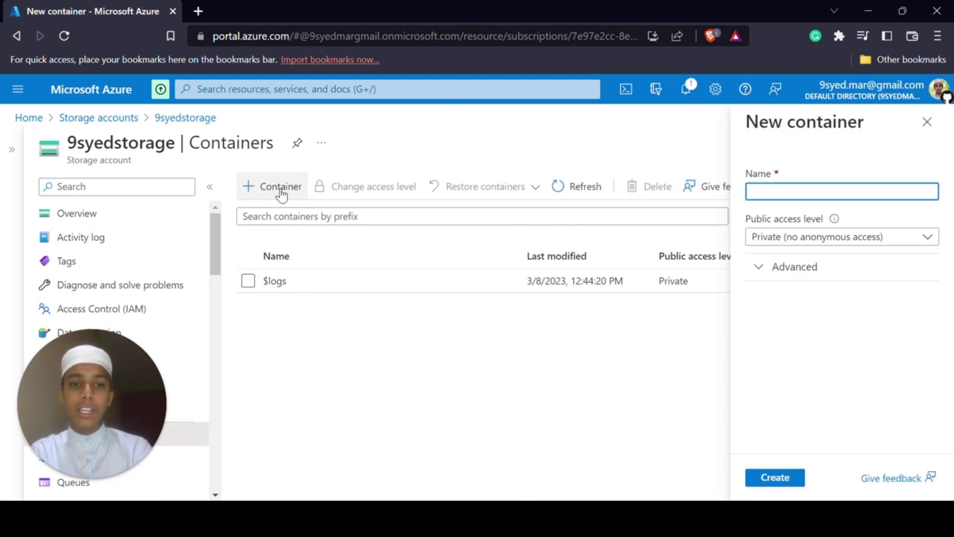
pyautogui.click(808, 237)
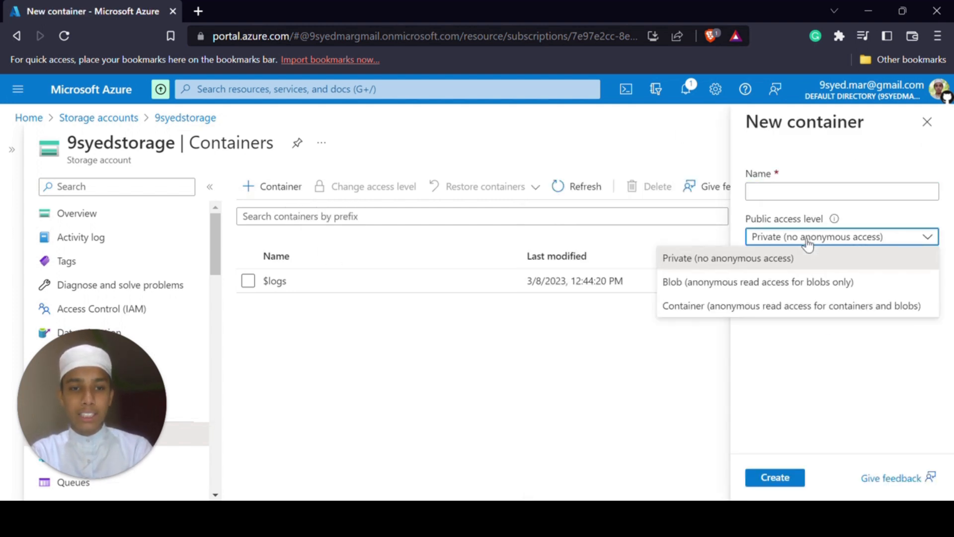
pyautogui.click(848, 240)
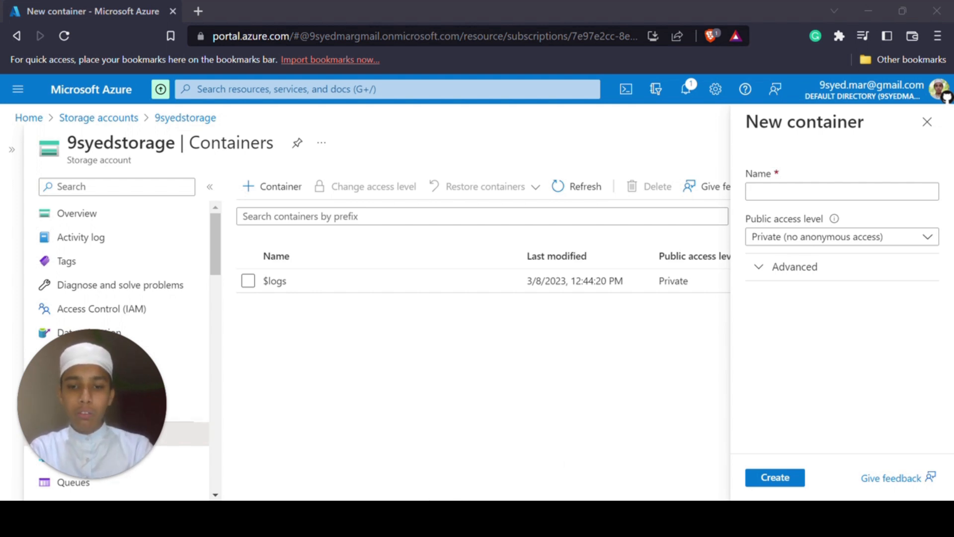
# Switch to File Explorer, open the data1 CSV file from Downloads in Excel to view its contents, and return to the portal
pyautogui.press('super+e')
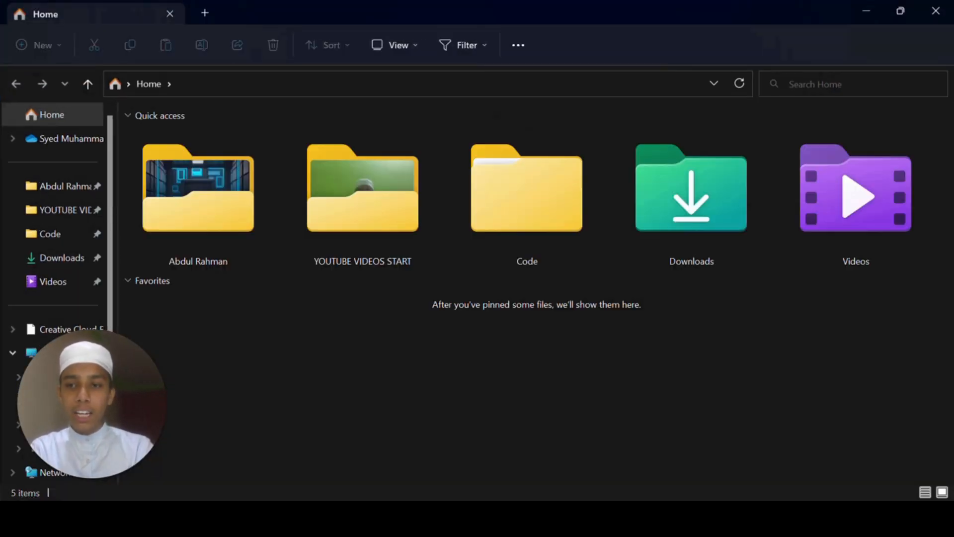
pyautogui.click(63, 264)
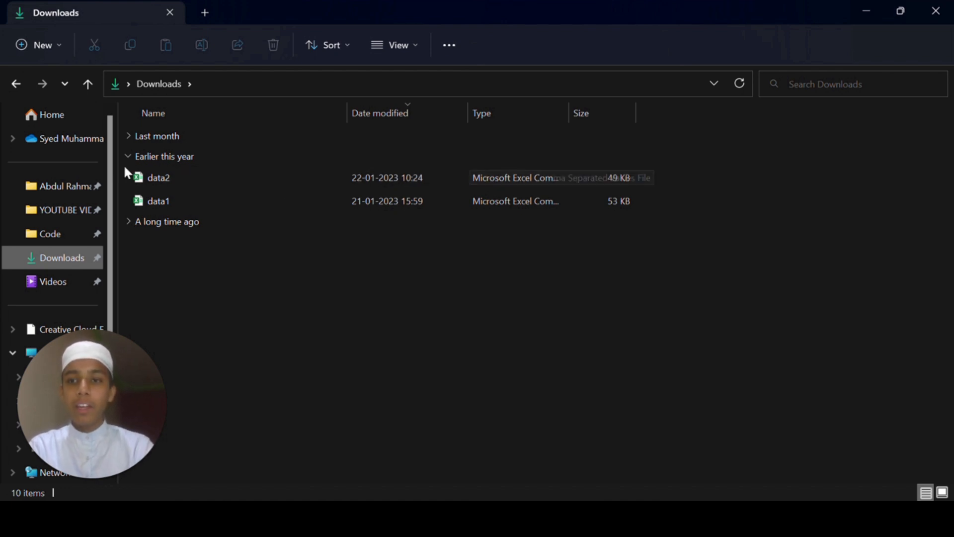
pyautogui.click(168, 205)
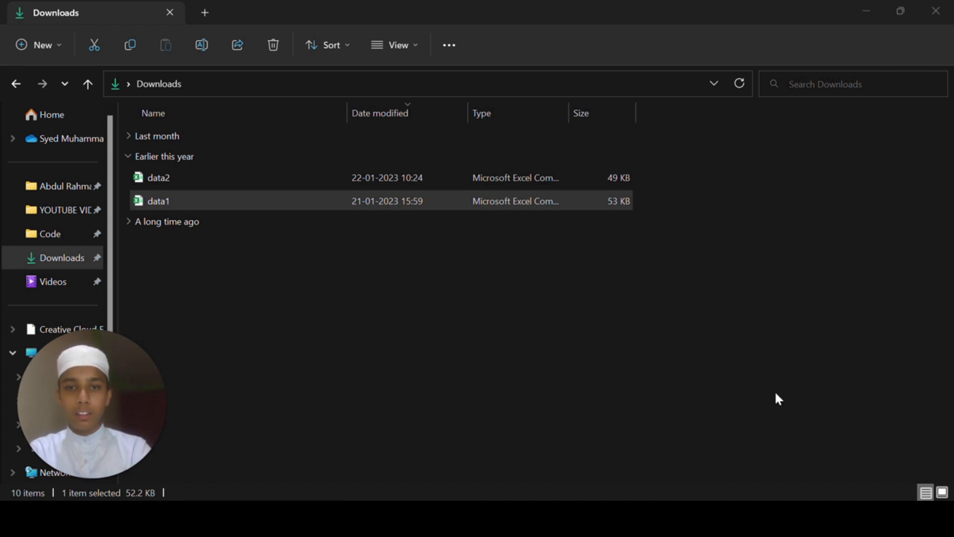
pyautogui.click(579, 251)
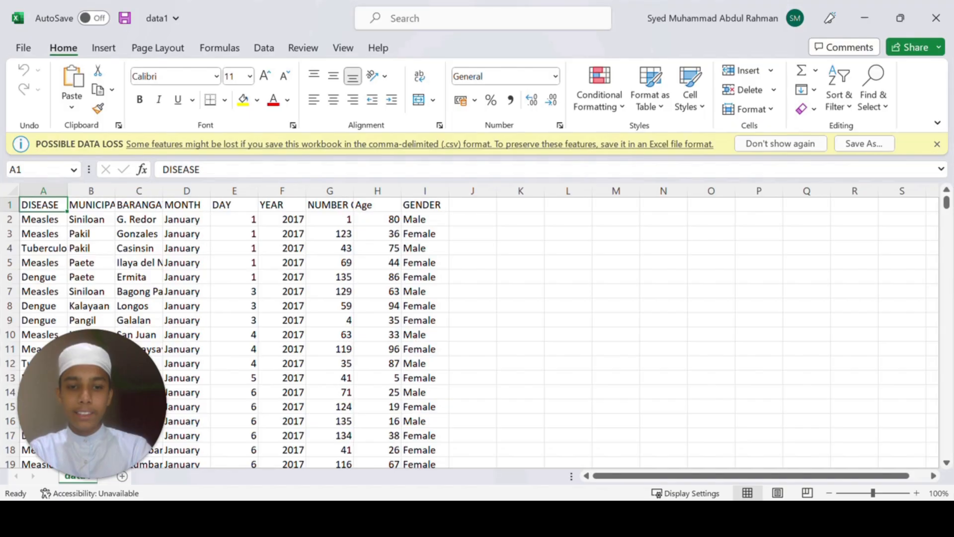
pyautogui.click(950, 5)
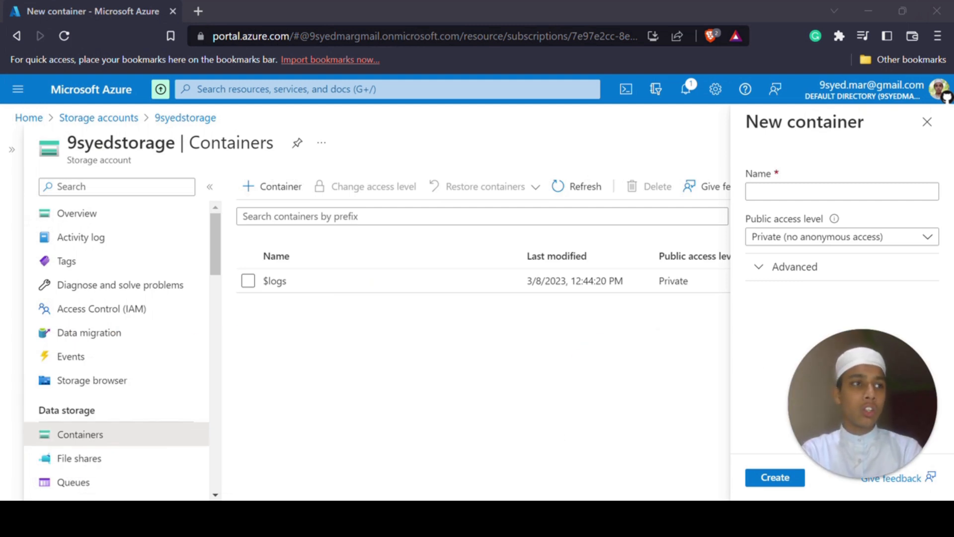
# Look over the new container's Advanced encryption and immutability options and collapse them again
pyautogui.click(515, 2)
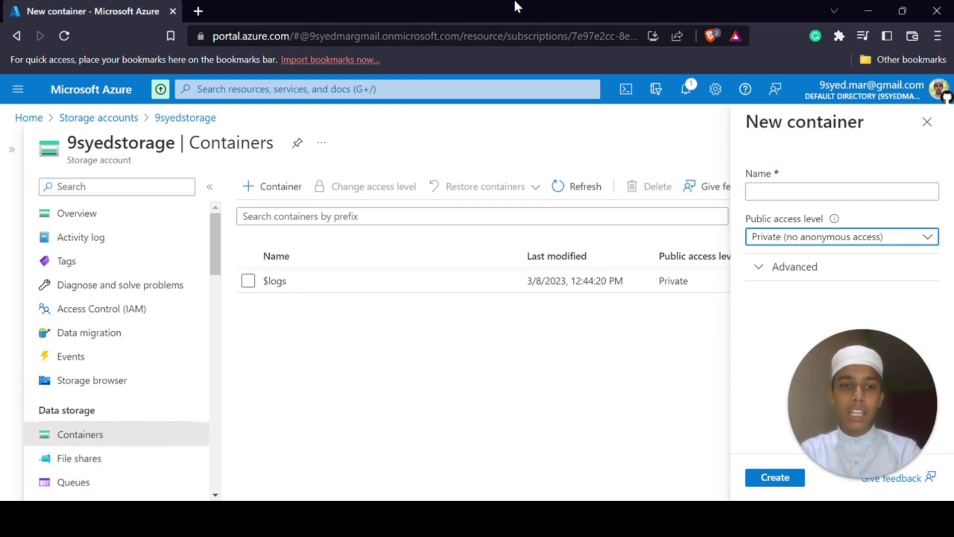
pyautogui.click(760, 263)
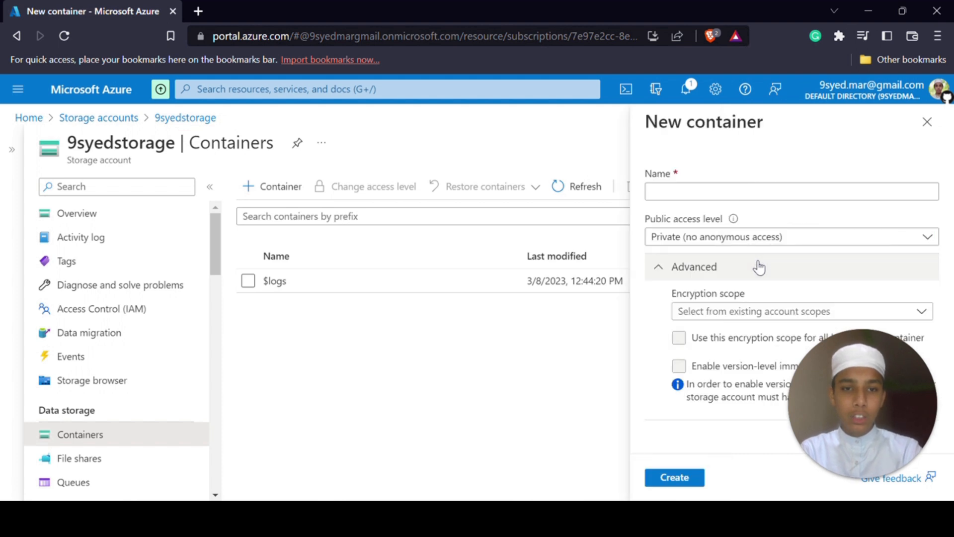
pyautogui.click(675, 280)
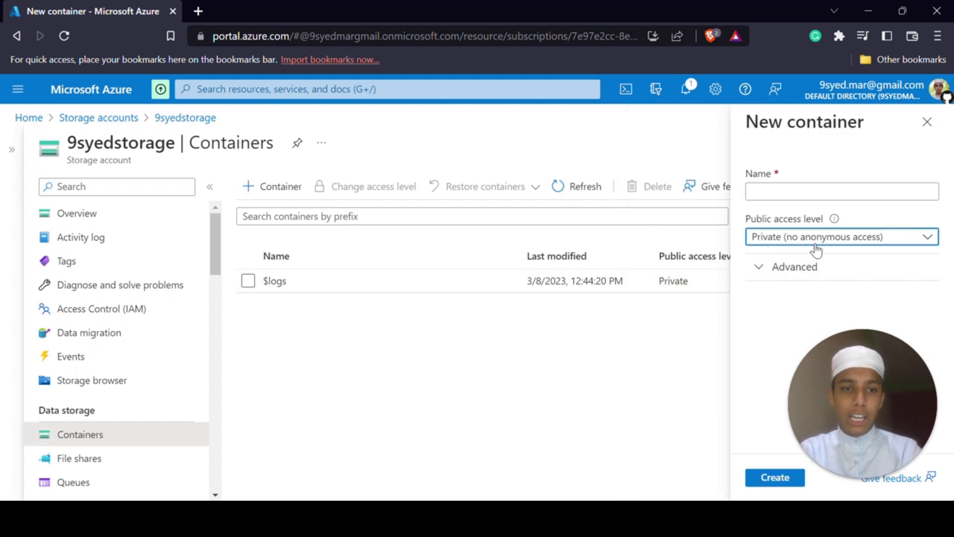
# Create the container with the name data and the public access level Private (no anonymous access)
pyautogui.click(797, 241)
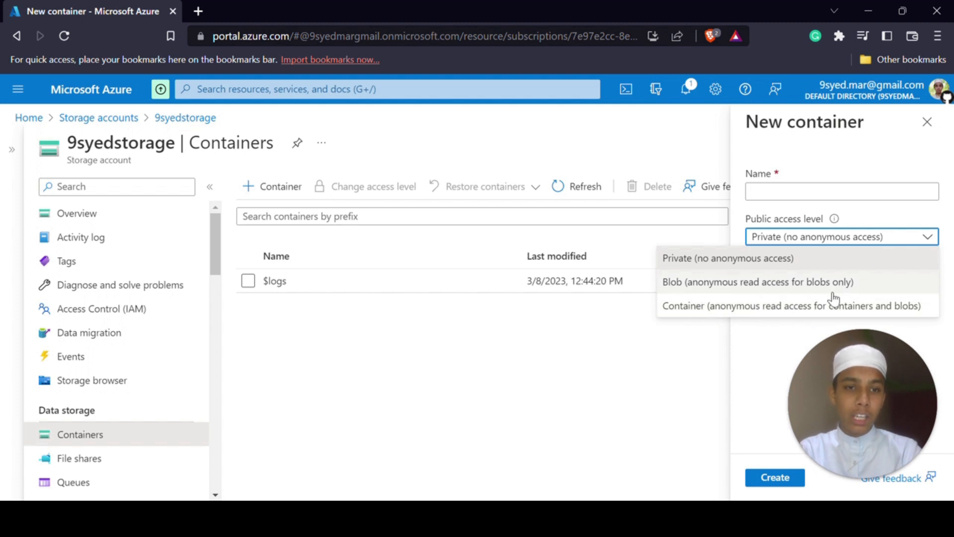
pyautogui.click(775, 260)
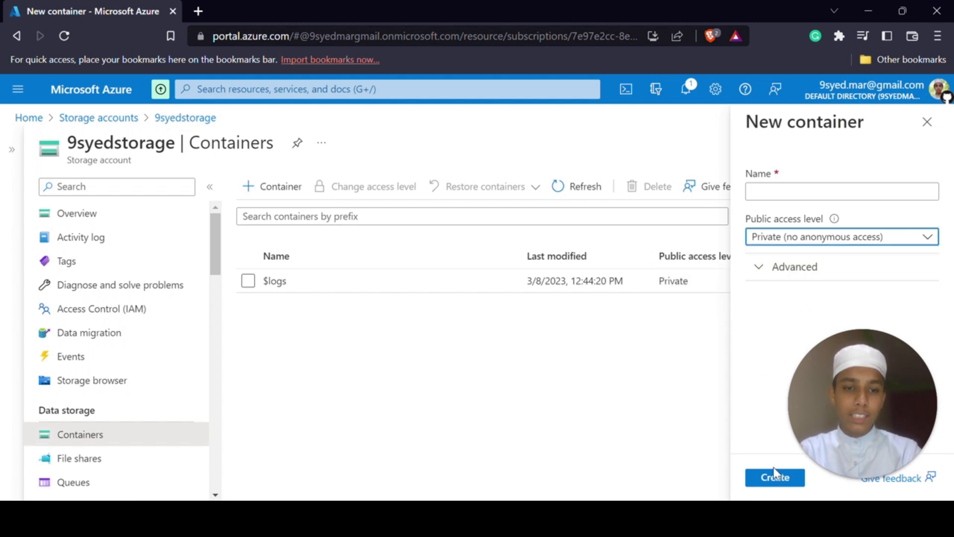
pyautogui.click(770, 477)
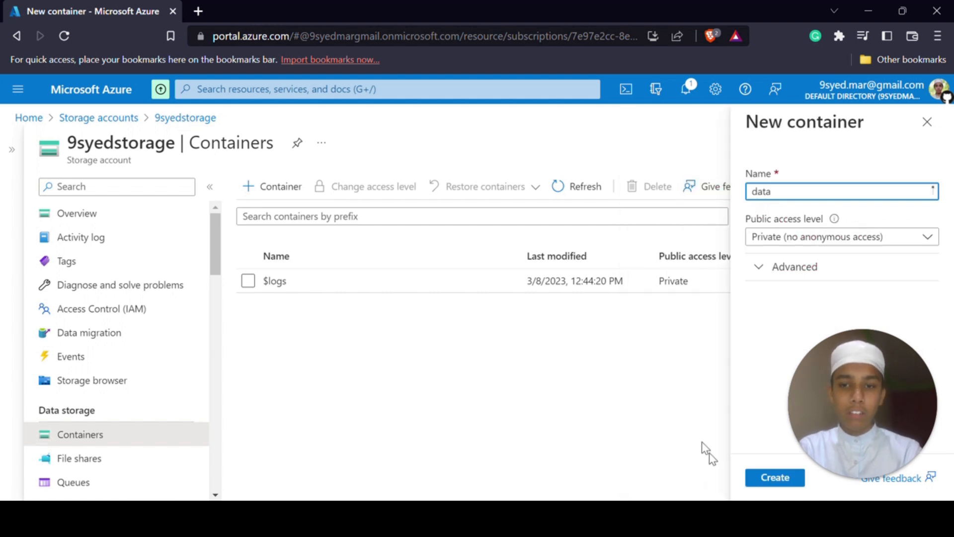
pyautogui.click(775, 478)
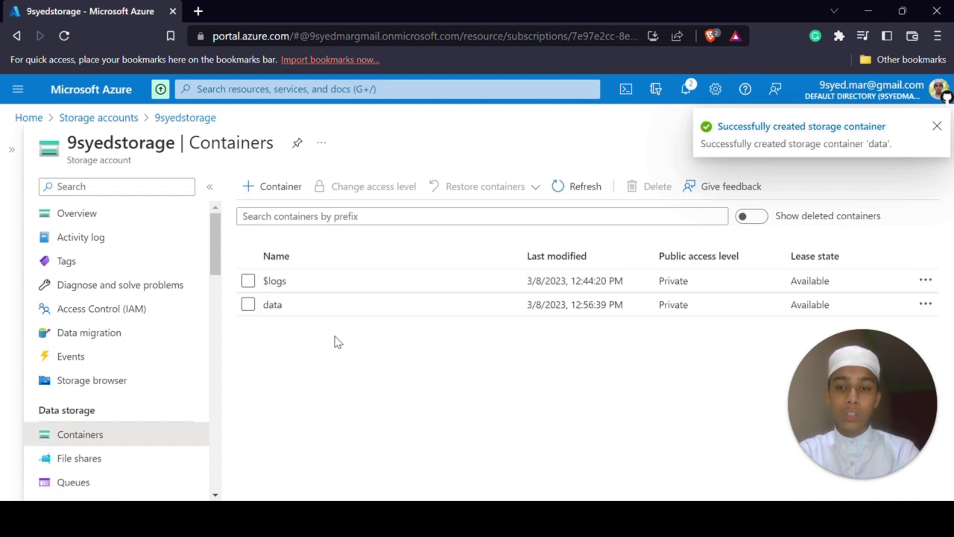
# Open the data container and select data2.csv and data1.csv from the Downloads folder for a blob upload
pyautogui.click(277, 306)
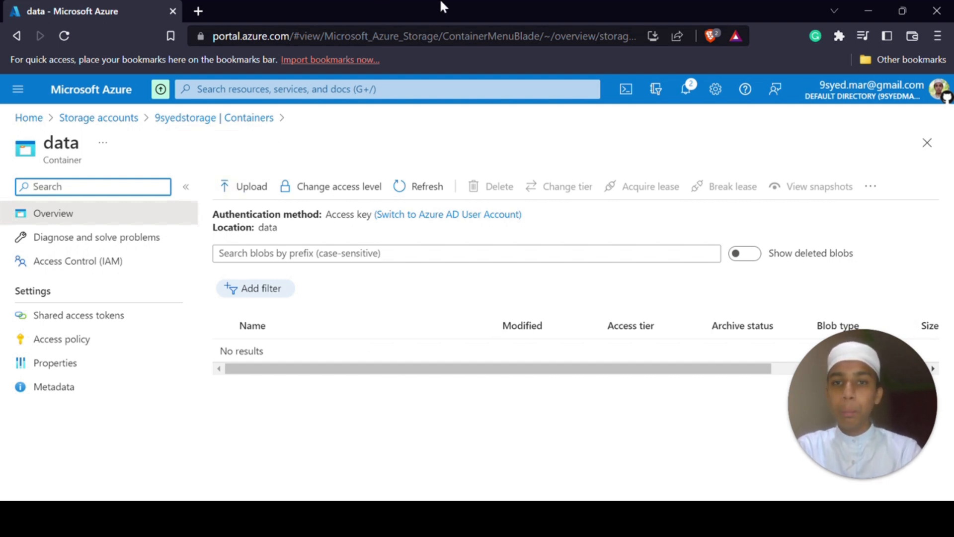
pyautogui.click(243, 188)
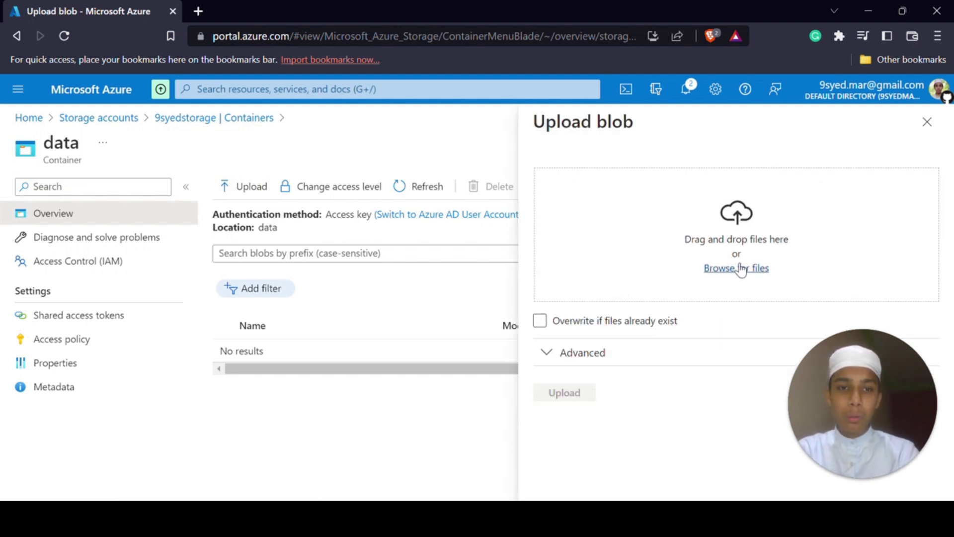
pyautogui.click(737, 268)
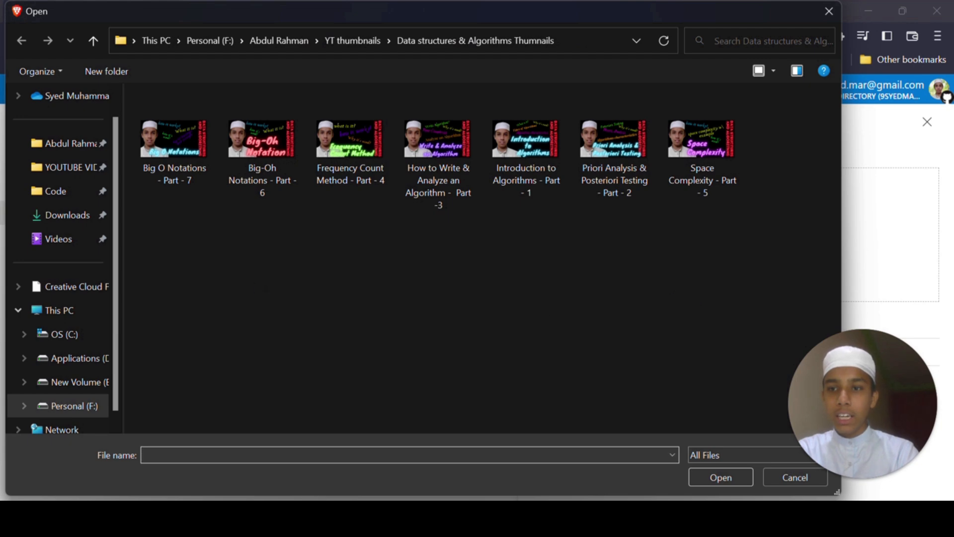
pyautogui.click(59, 214)
pyautogui.scroll(-1, 257, 275)
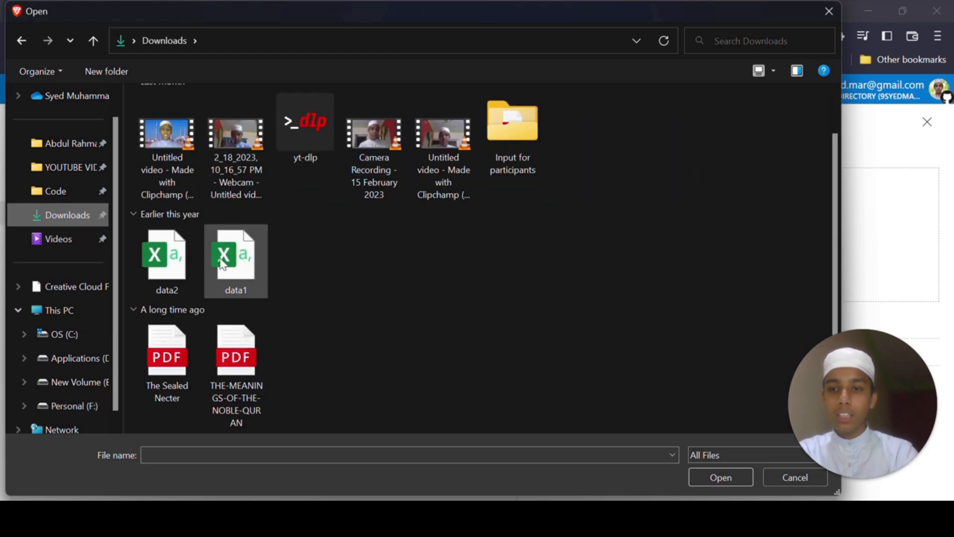
pyautogui.click(166, 258)
pyautogui.keyDown('ctrl'); pyautogui.click(236, 258); pyautogui.keyUp('ctrl')
pyautogui.click(718, 479)
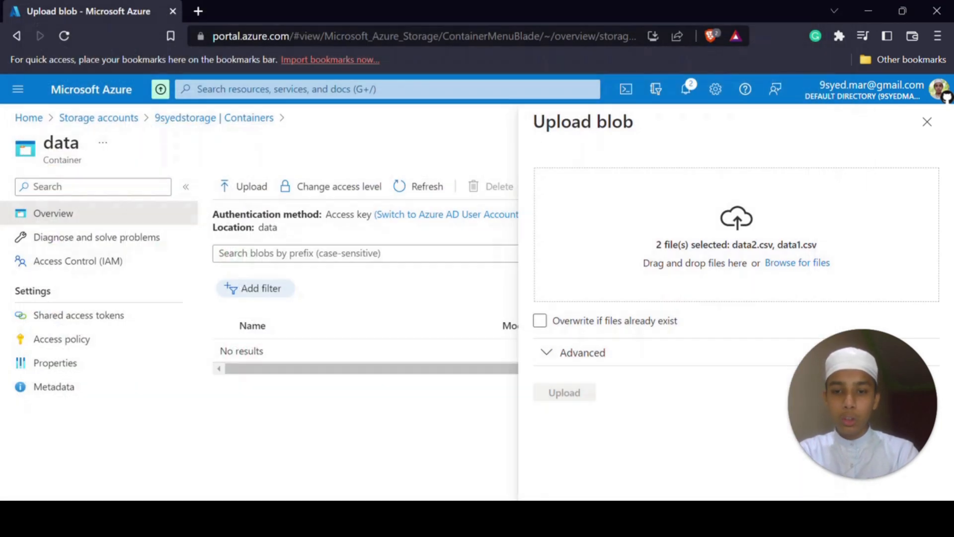
# Try the option to overwrite existing files and look at the Advanced upload settings, ending with overwriting off
pyautogui.click(567, 323)
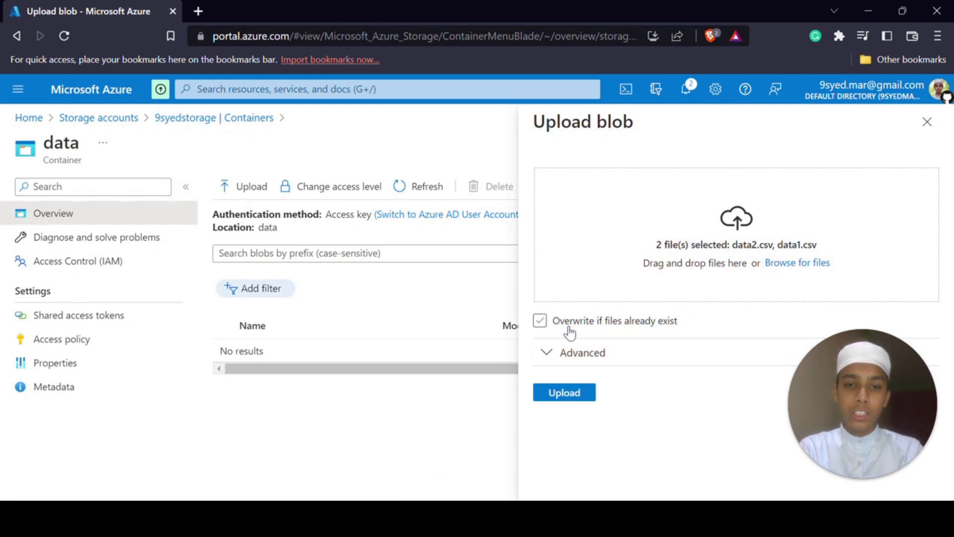
pyautogui.click(546, 353)
pyautogui.click(547, 352)
pyautogui.click(541, 321)
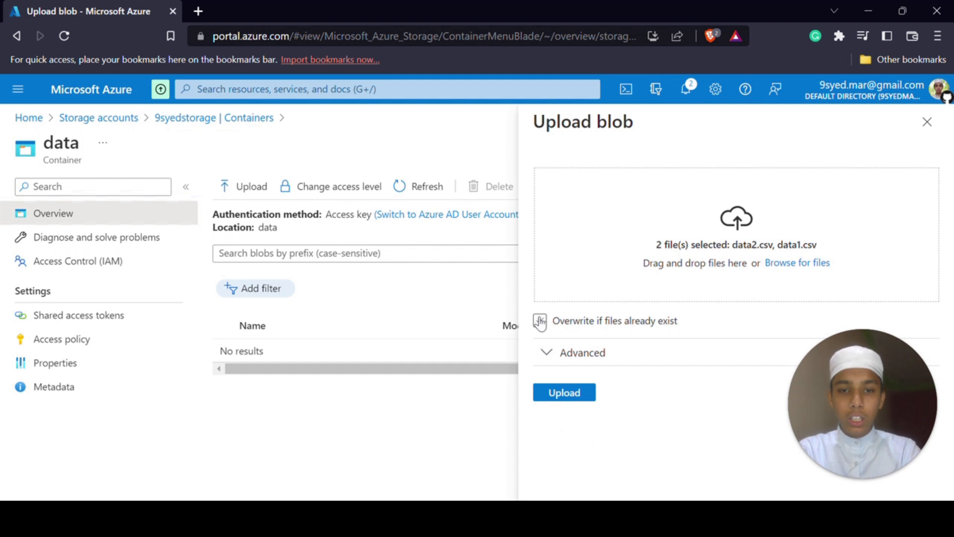
pyautogui.click(541, 320)
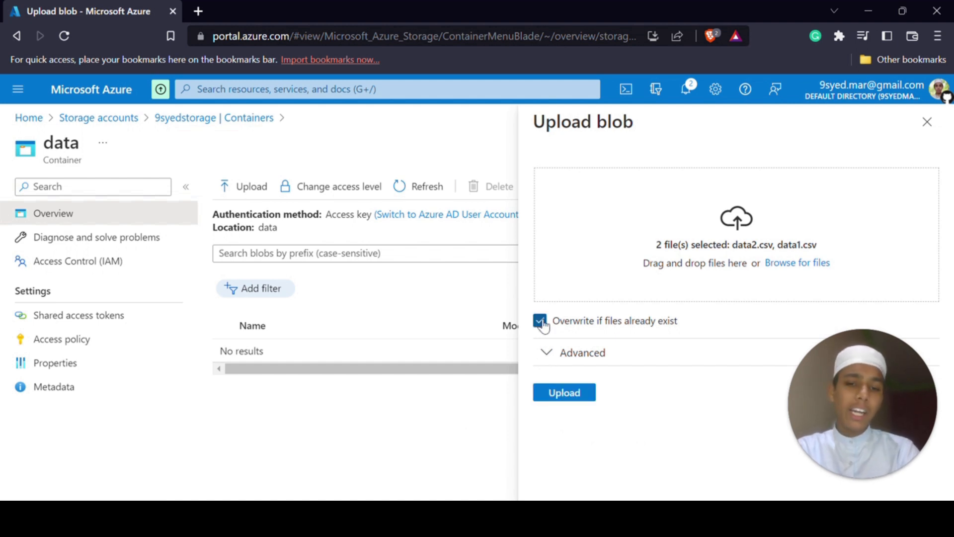
pyautogui.click(541, 321)
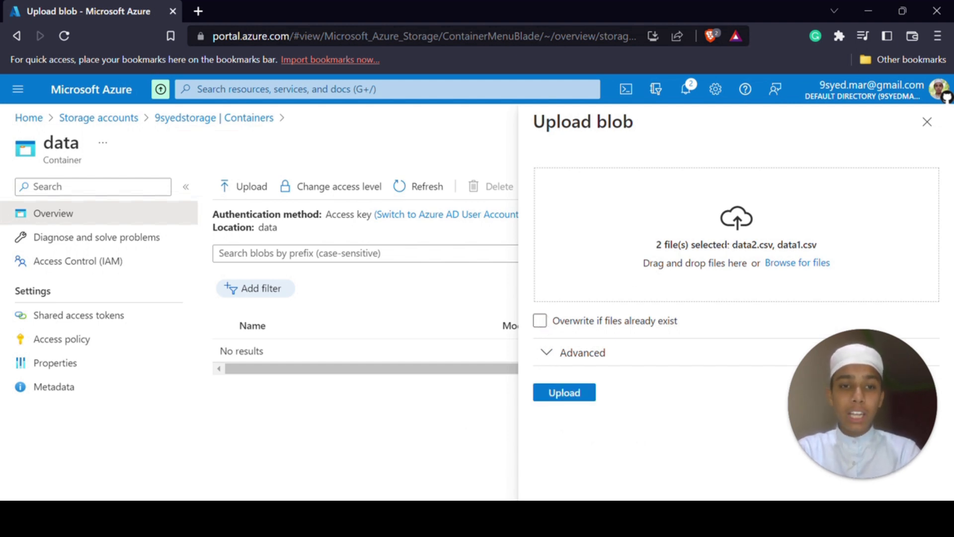
# Upload data2.csv and data1.csv to the data container, dismissing the upload notification and the upload pane
pyautogui.click(576, 396)
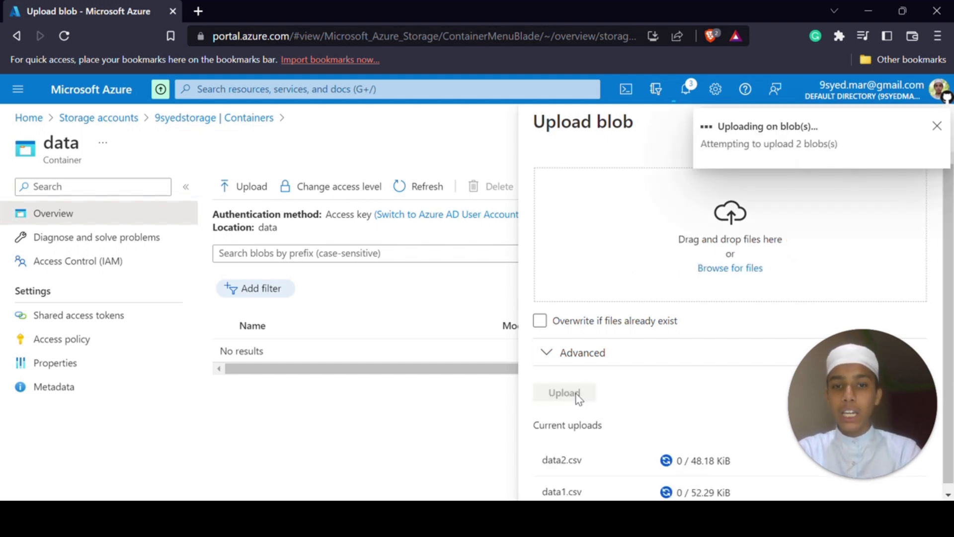
pyautogui.click(937, 125)
pyautogui.click(928, 142)
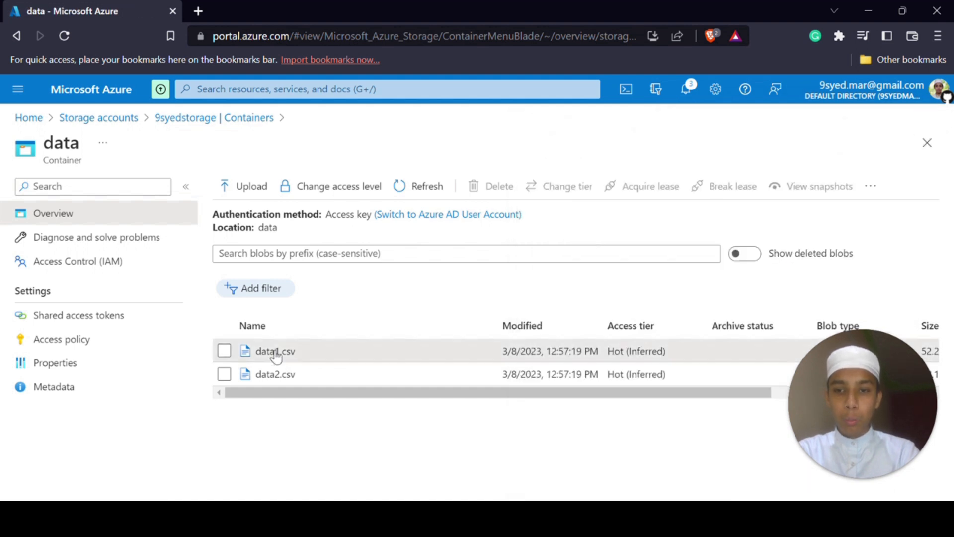
# Open data1.csv in the data container, look through its properties, metadata and blob index tags, and close its details
pyautogui.click(277, 352)
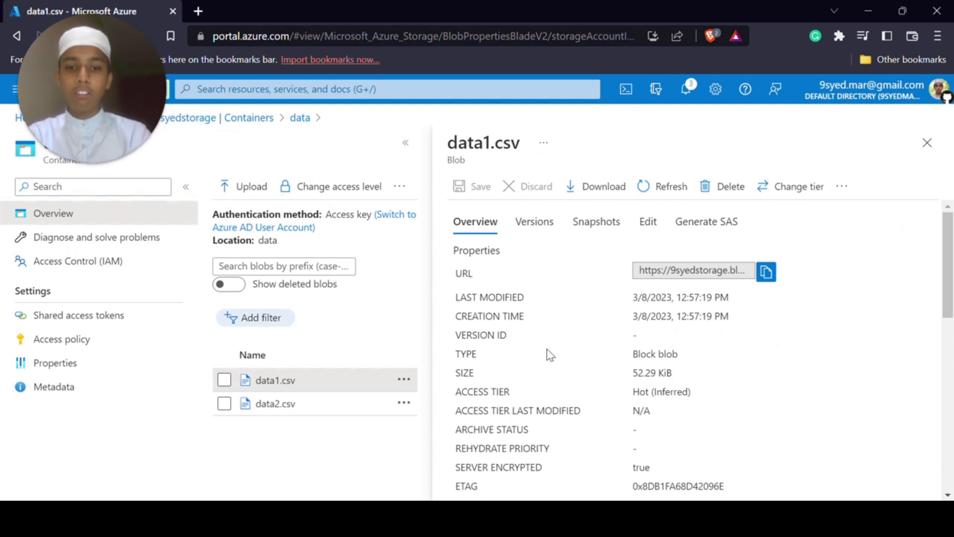
pyautogui.scroll(-3, 546, 370)
pyautogui.scroll(-2, 547, 370)
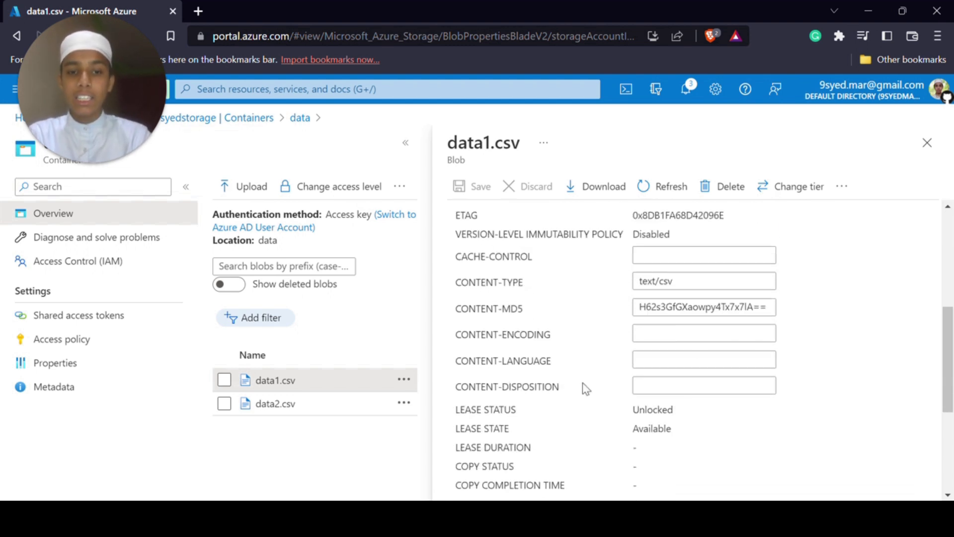
pyautogui.scroll(-4, 585, 389)
pyautogui.scroll(-1, 585, 388)
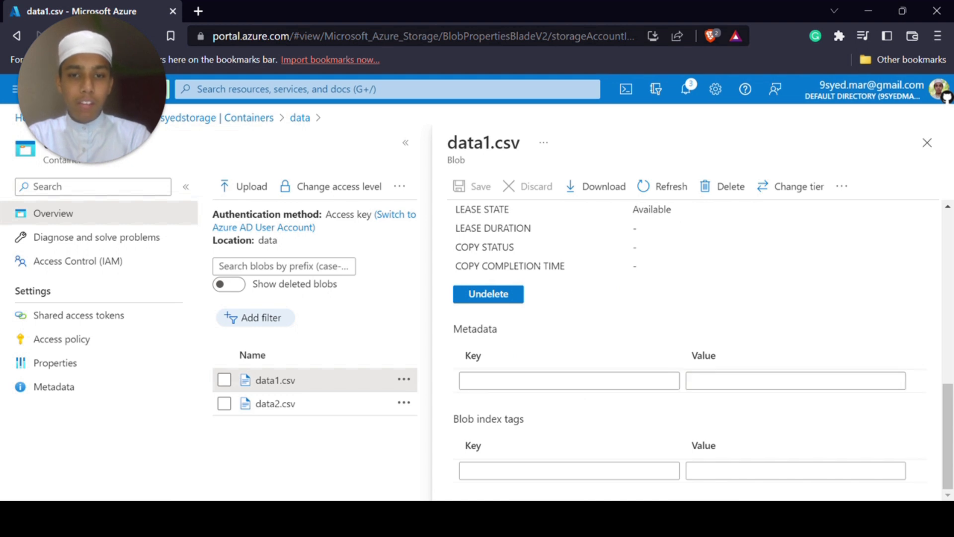
pyautogui.scroll(9, 820, 272)
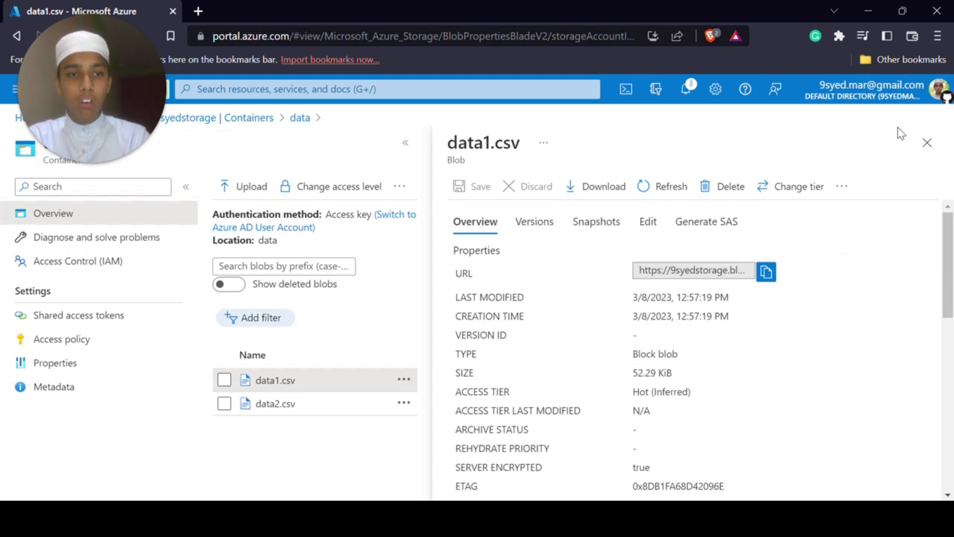
pyautogui.click(927, 142)
# Examine the size and lease state columns of the blob list, and return to the file name column
pyautogui.moveTo(85, 160); pyautogui.dragTo(666, 479)
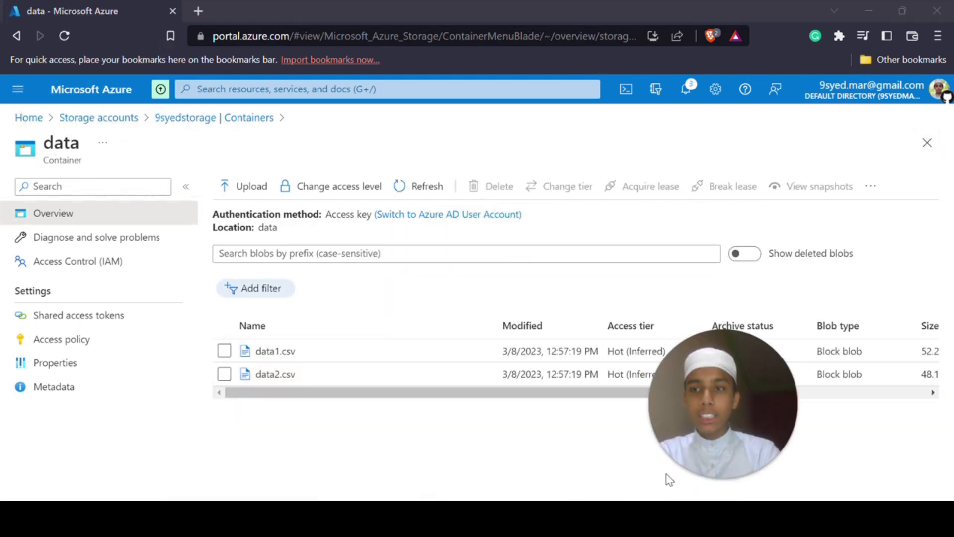
pyautogui.moveTo(744, 436); pyautogui.dragTo(884, 441)
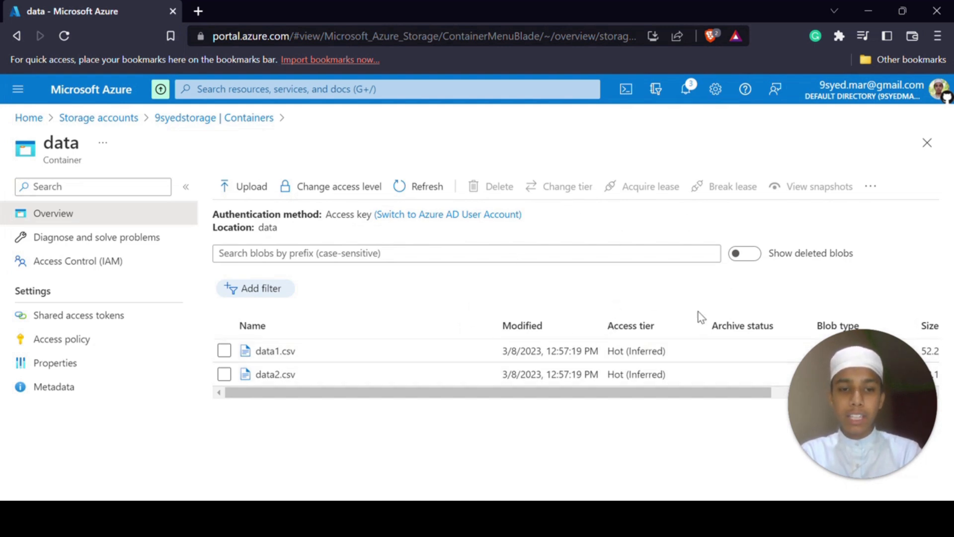
pyautogui.moveTo(739, 392); pyautogui.dragTo(254, 44)
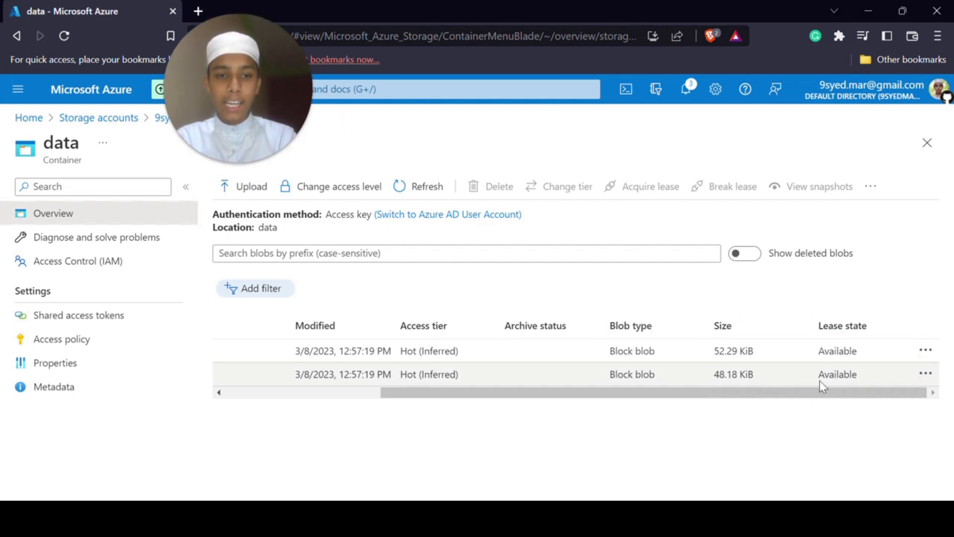
pyautogui.moveTo(820, 392); pyautogui.dragTo(383, 391)
pyautogui.moveTo(228, 119); pyautogui.dragTo(851, 433)
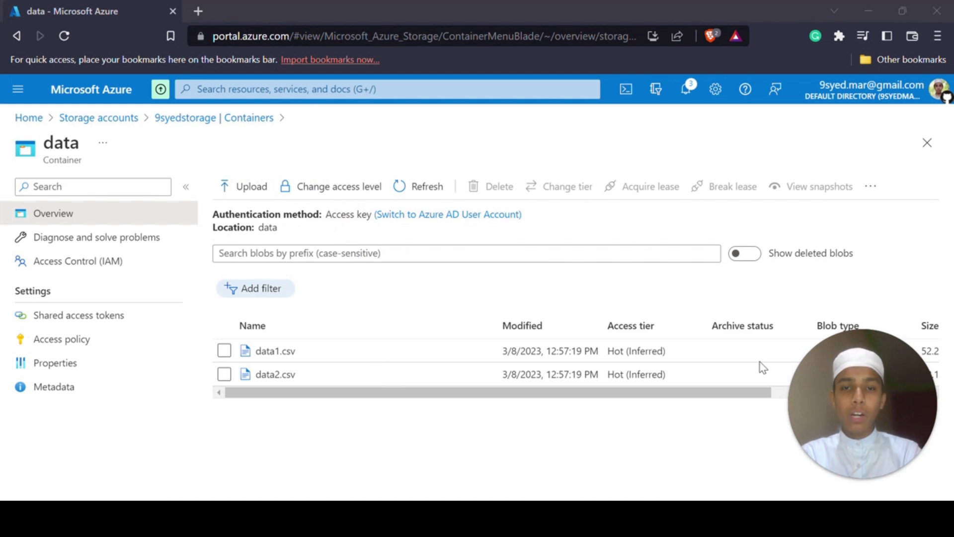
pyautogui.click(641, 432)
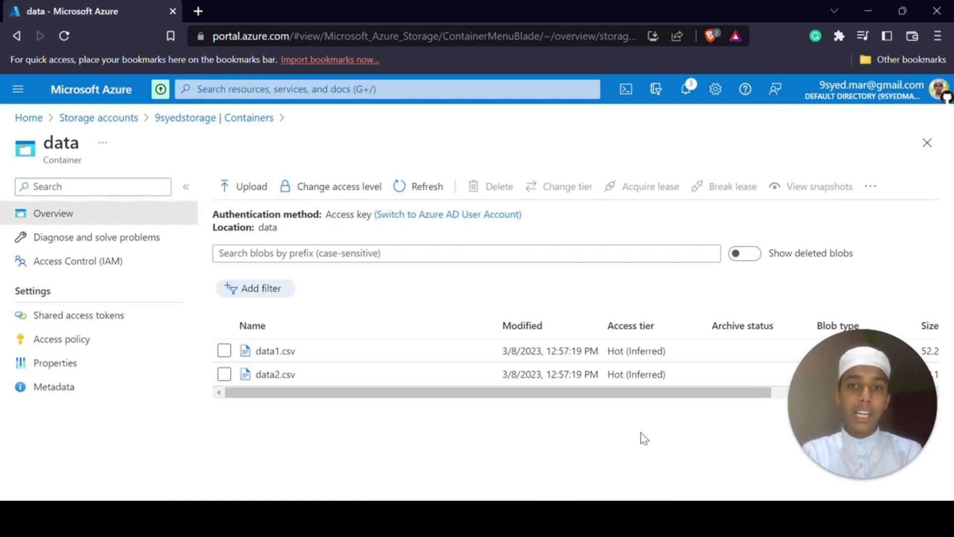